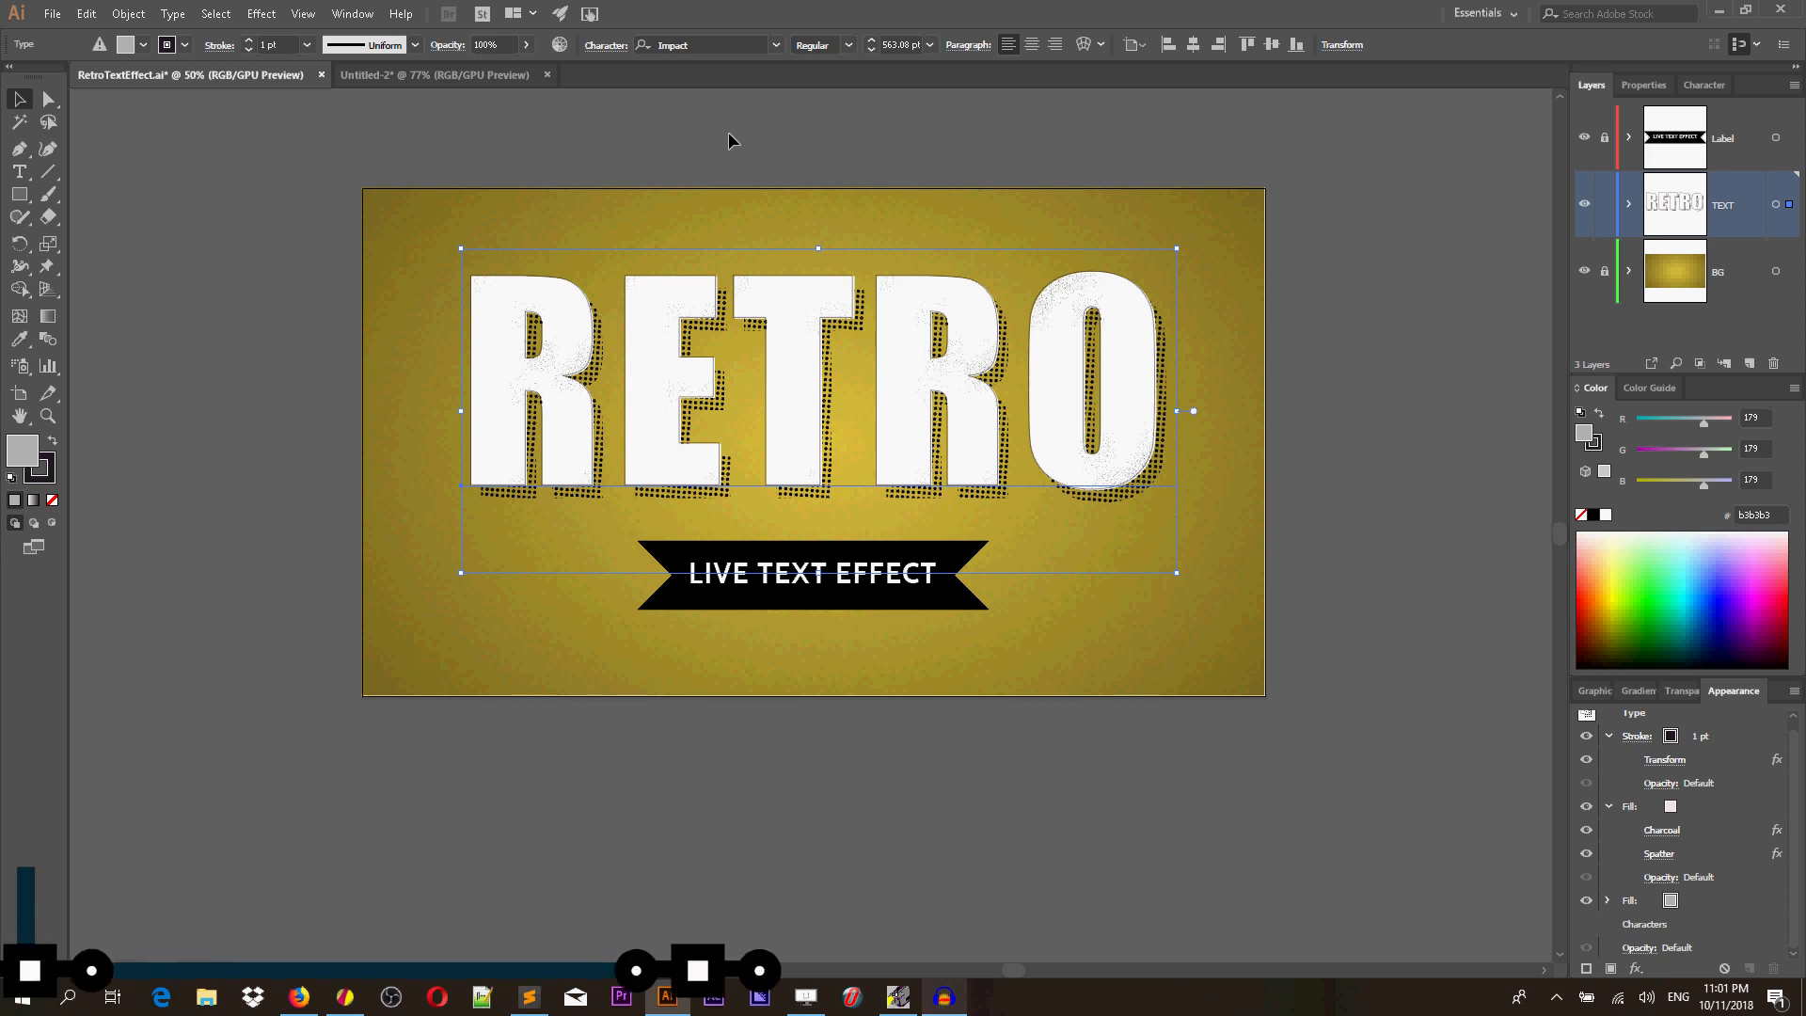
Switch to the blank yellow document and place placeholder text with the Type tool.
key("ctrl+shift+b")
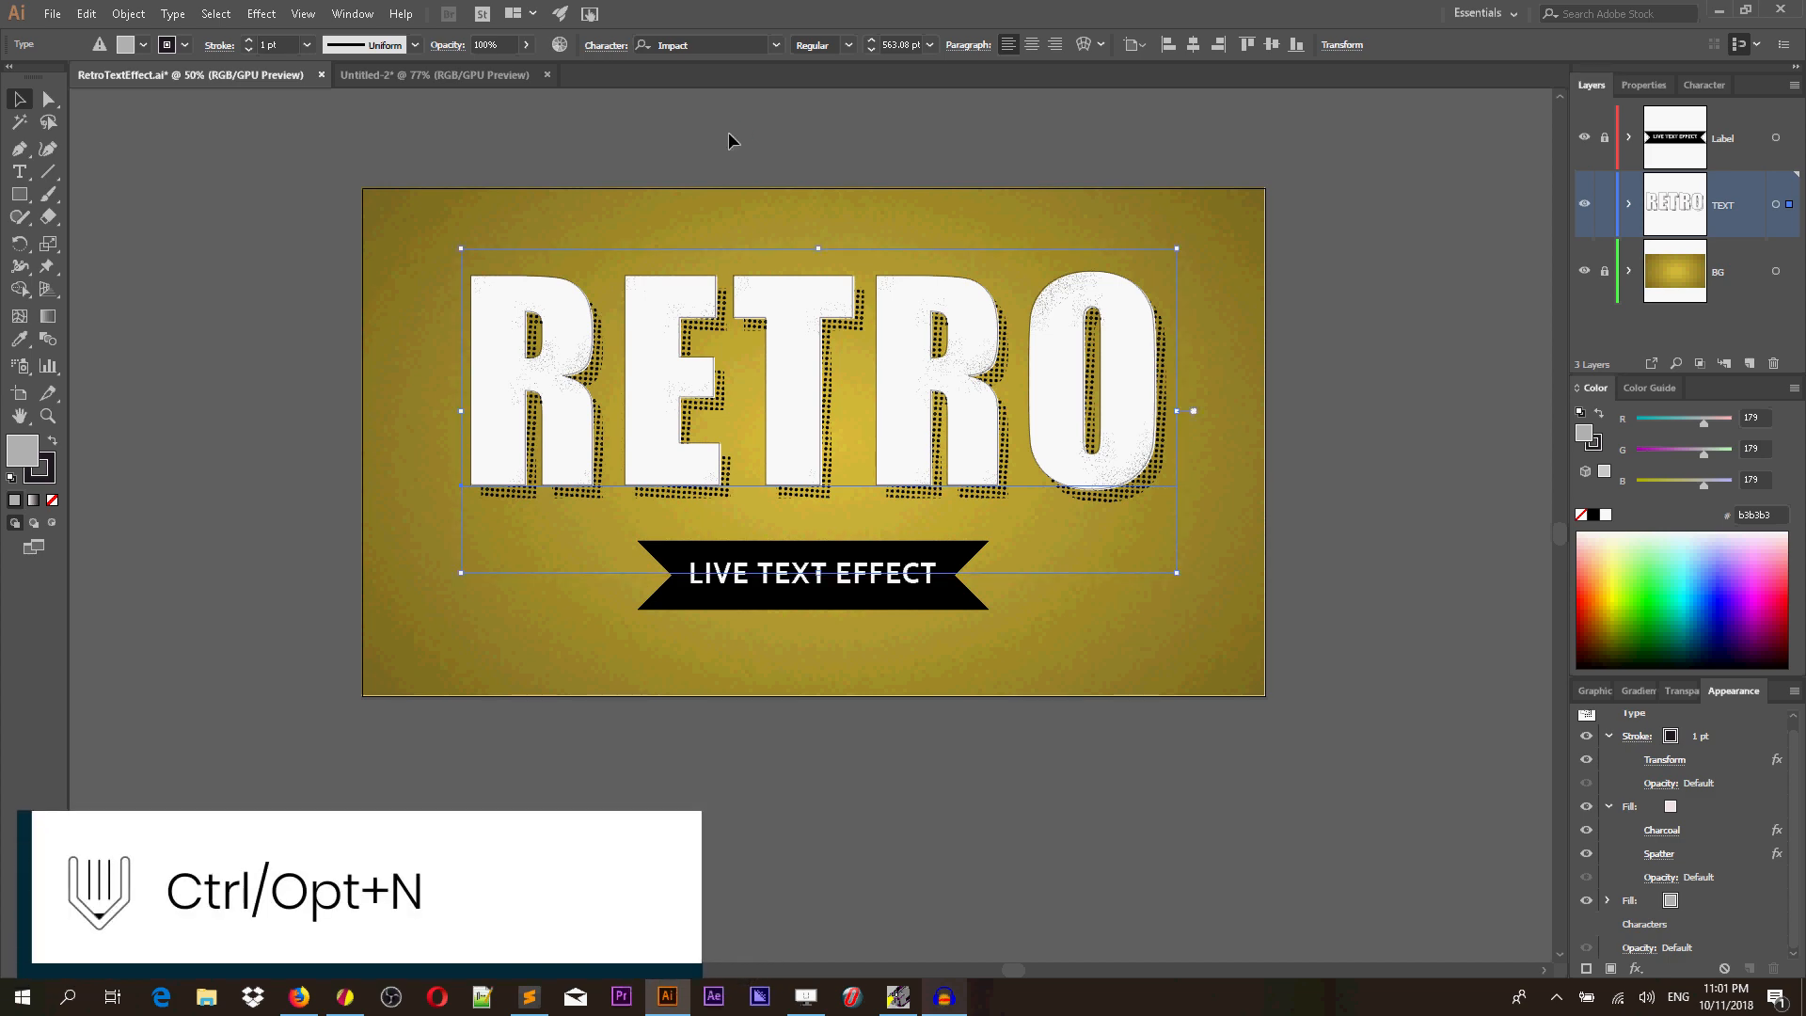
key("ctrl+n")
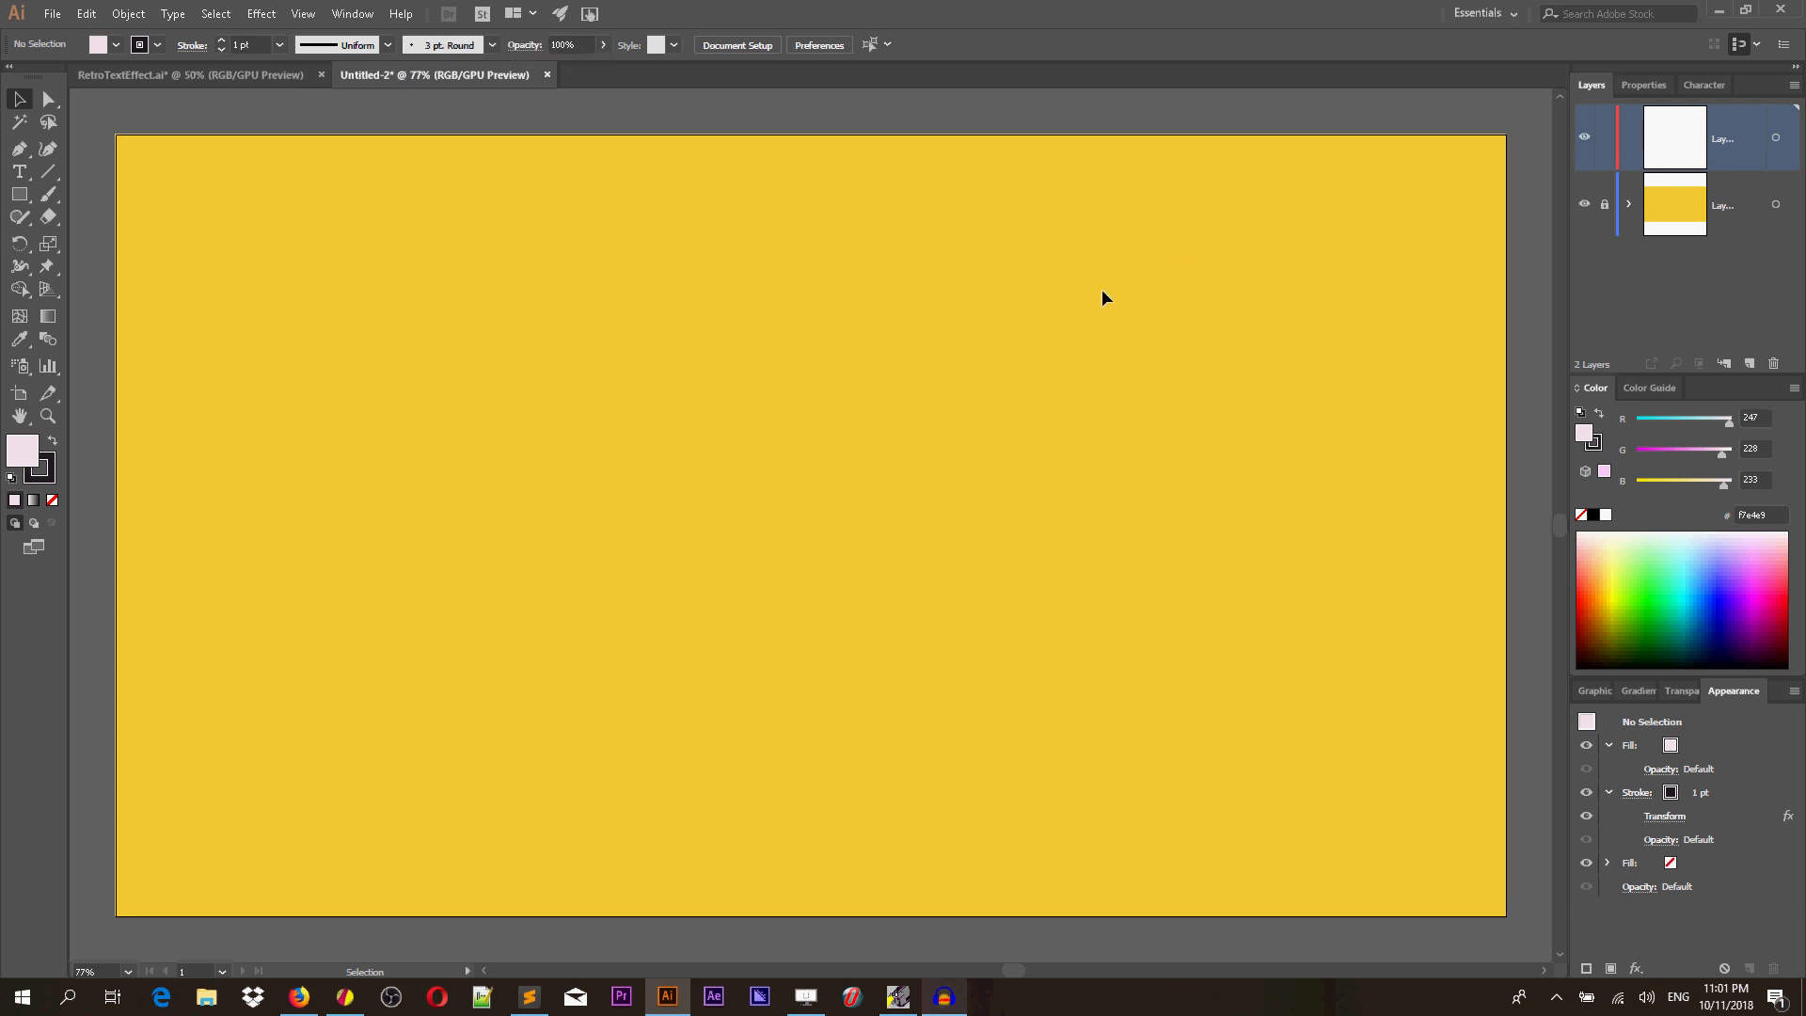
left_click(19, 171)
left_click(636, 470)
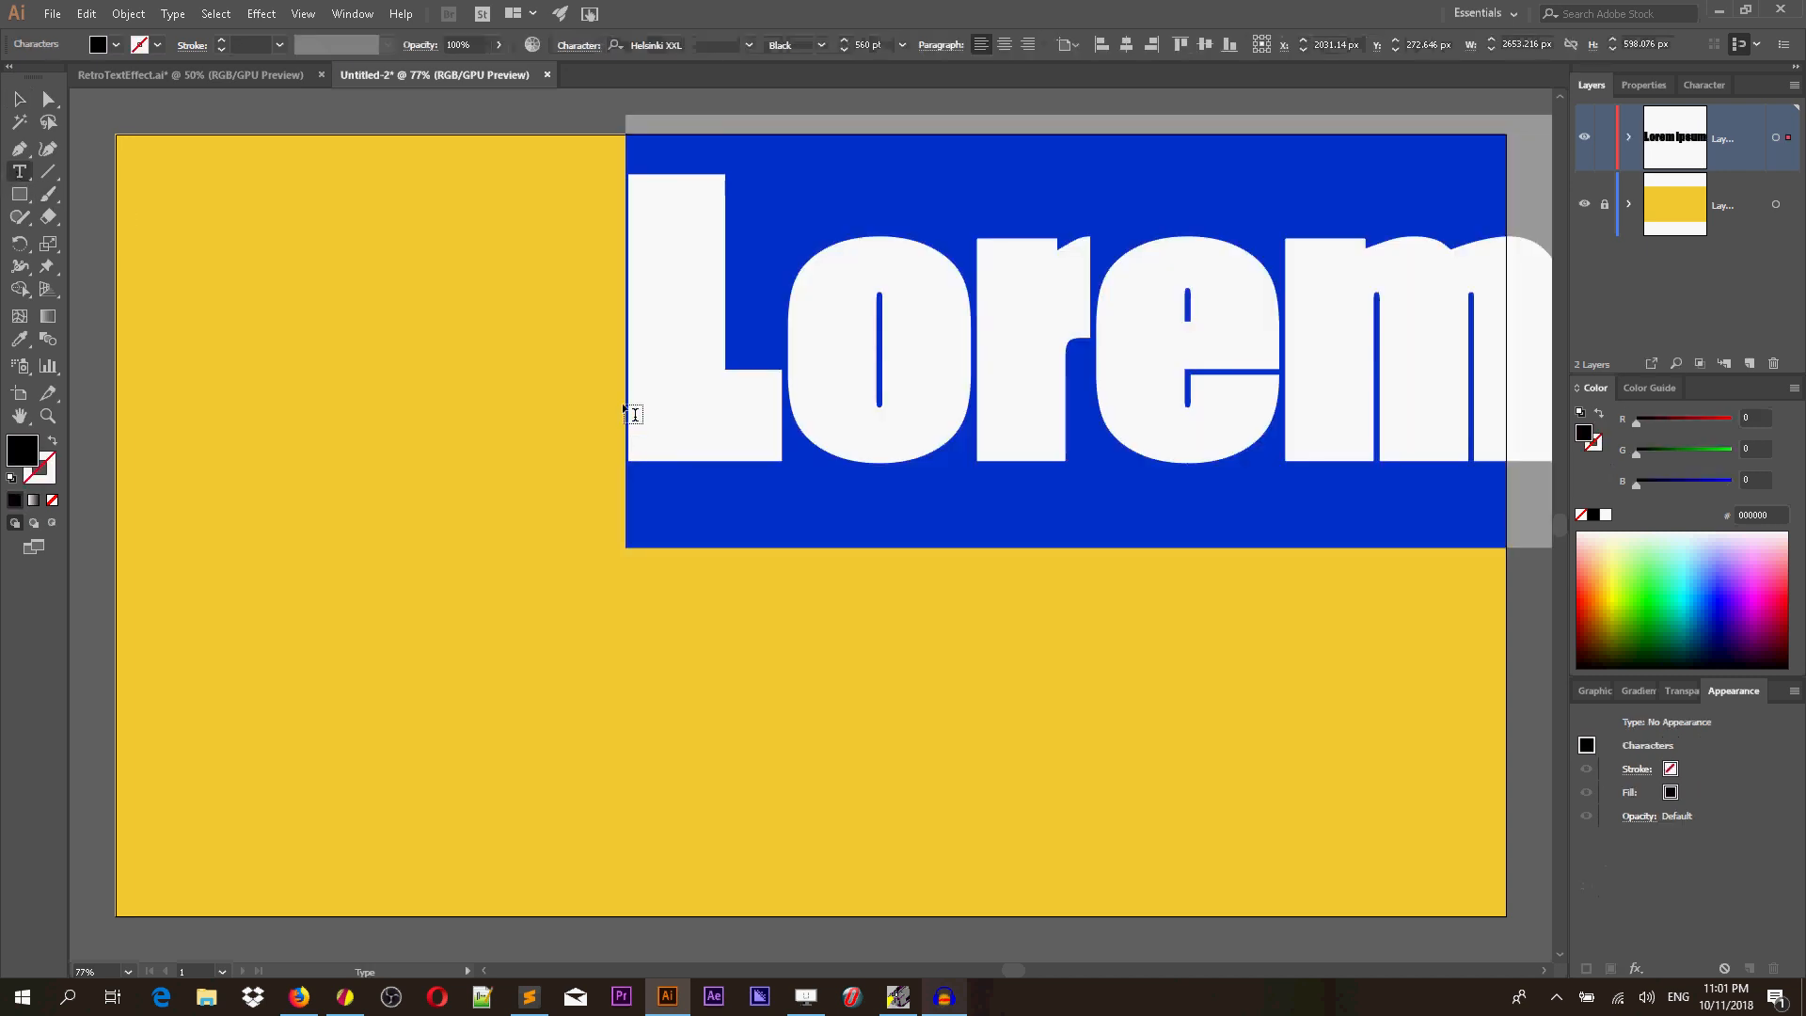
key("Escape")
Move the placeholder text to the artboard's centre and enlarge it.
left_click_drag(950, 347, 504, 529)
left_click_drag(180, 297, 675, 409)
left_click_drag(977, 466, 637, 459)
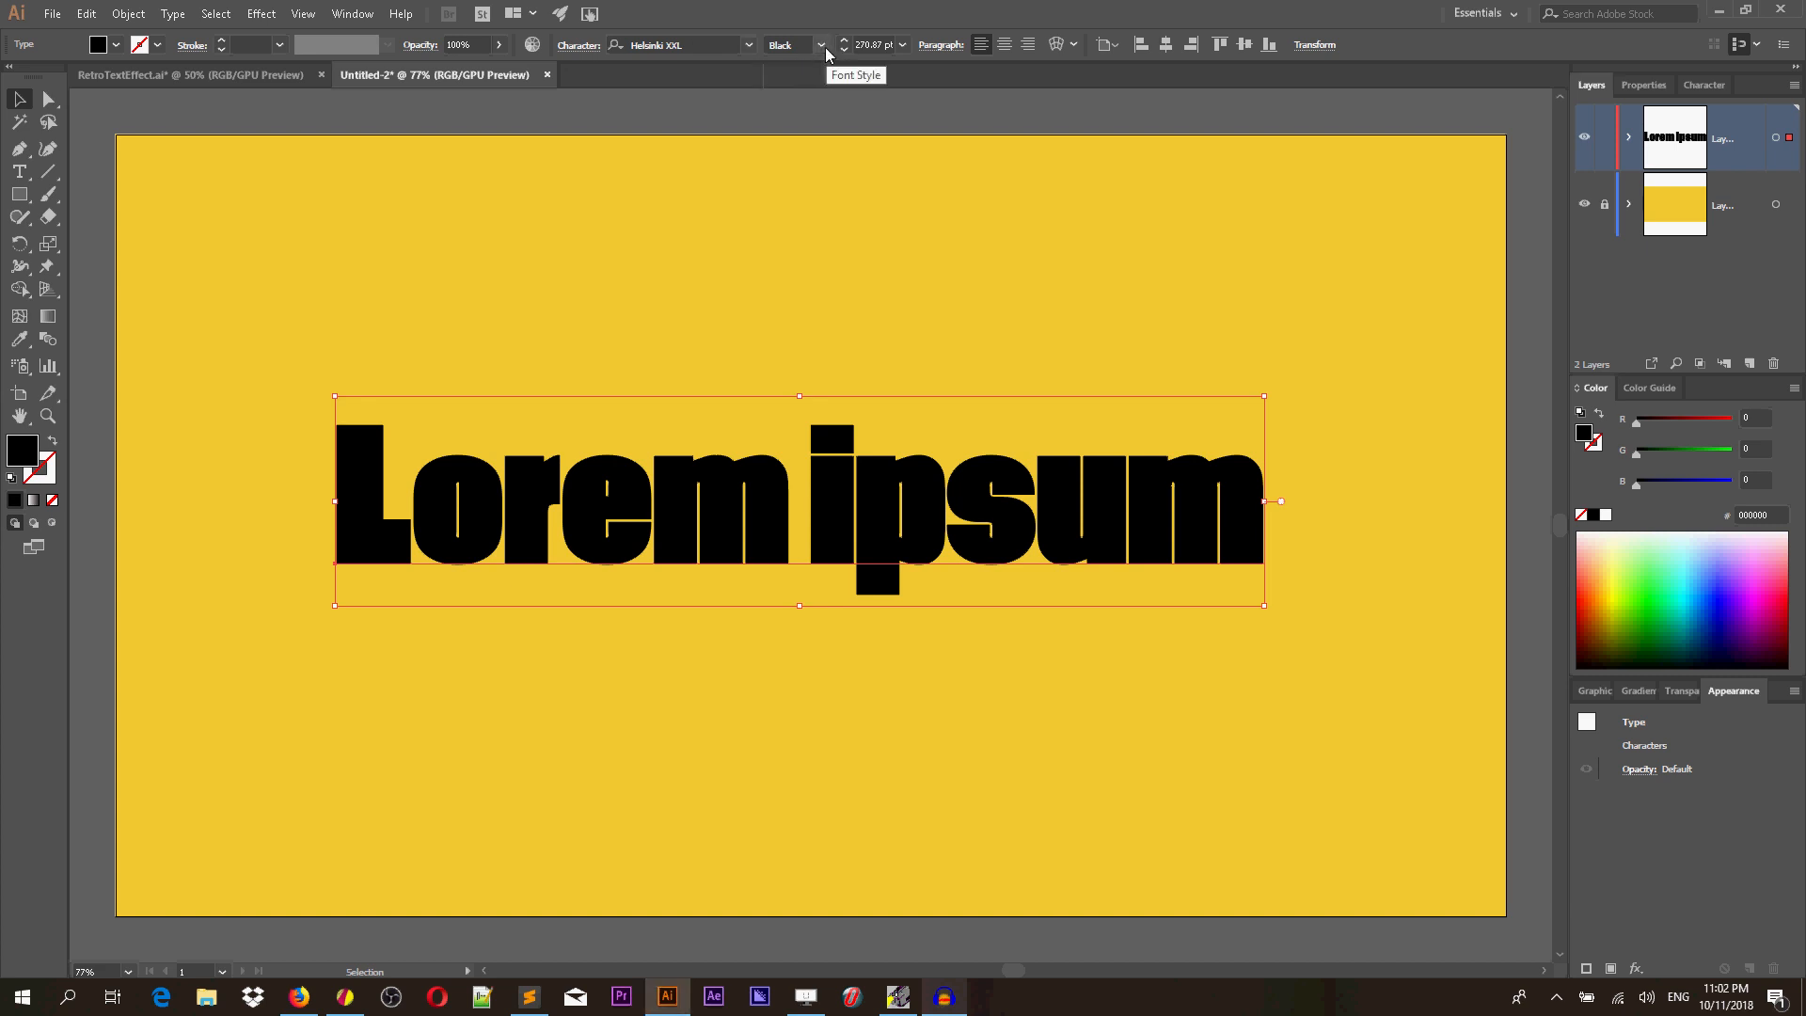
left_click_drag(1264, 396, 1336, 342)
Replace the placeholder text with RETRO.
left_click(1325, 464)
double_click(1318, 466)
key("ctrl+a")
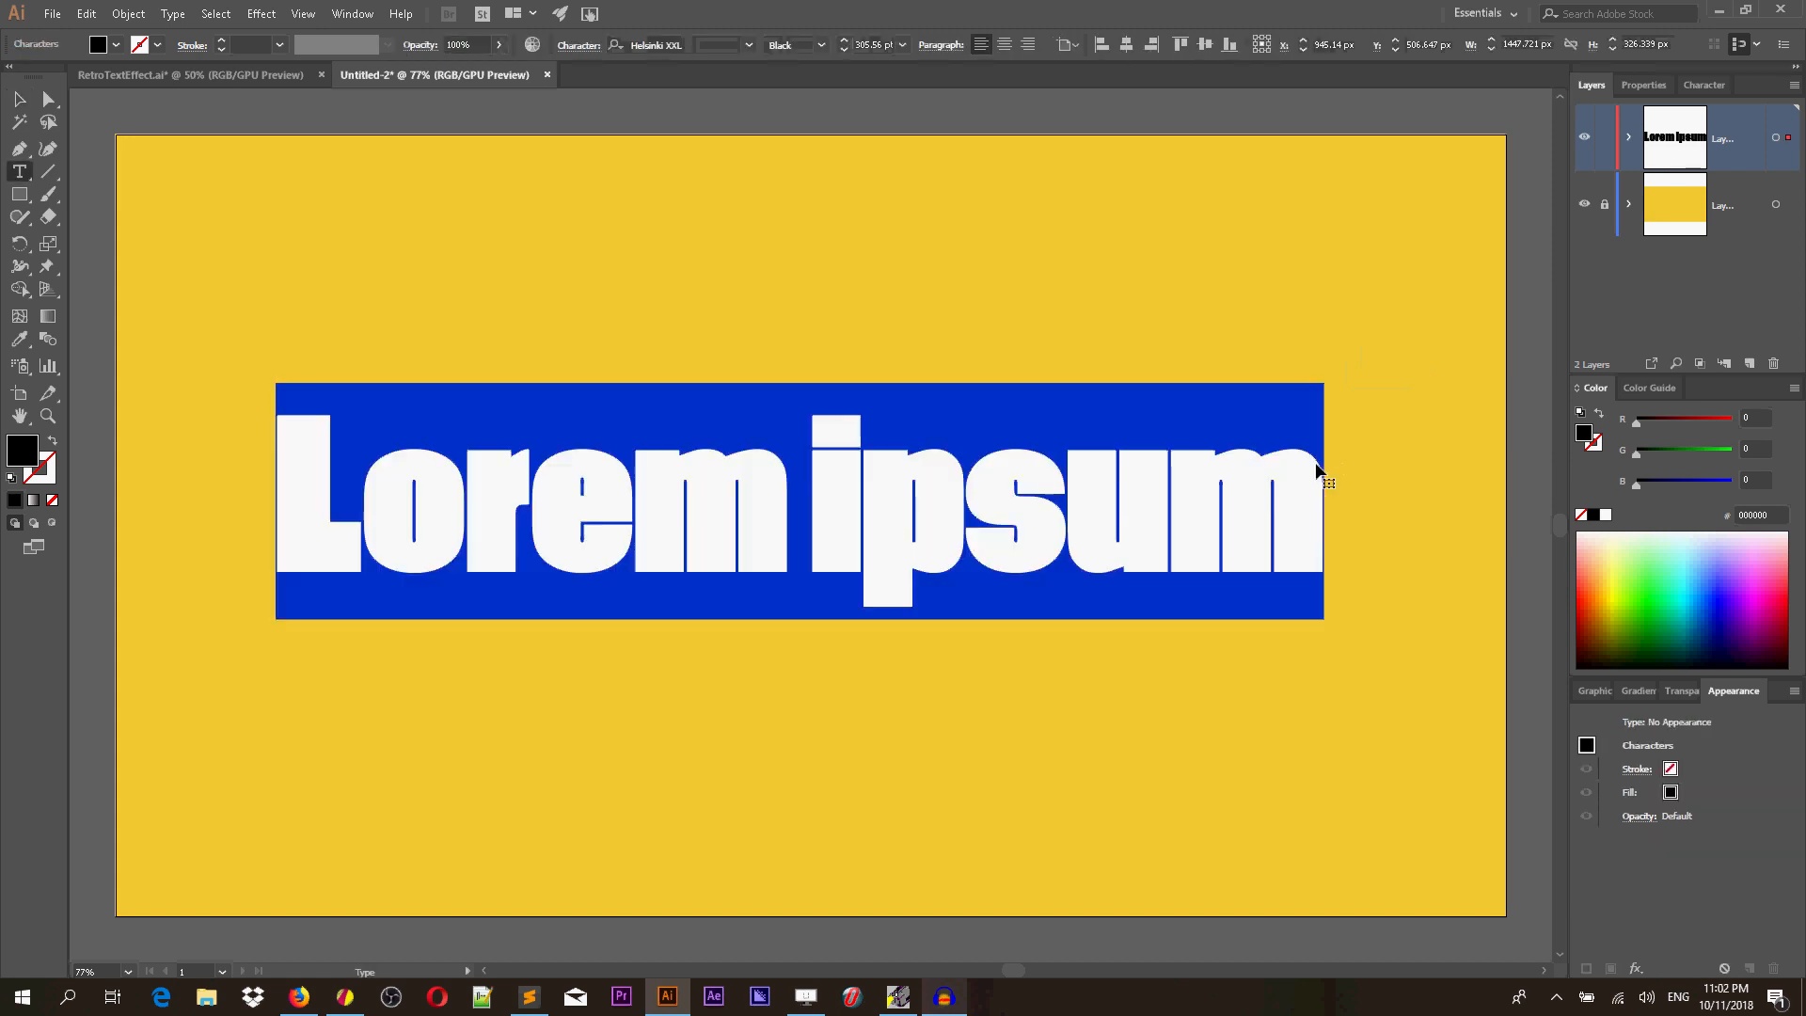
key("BackSpace")
type("RETRO")
key("Escape")
Set the RETRO text's font size to 560 pt and reposition it on the artboard.
left_click_drag(510, 461, 789, 462)
left_click(880, 44)
key("BackSpace")
key("BackSpace")
key("BackSpace")
key("BackSpace")
key("BackSpace")
key("BackSpace")
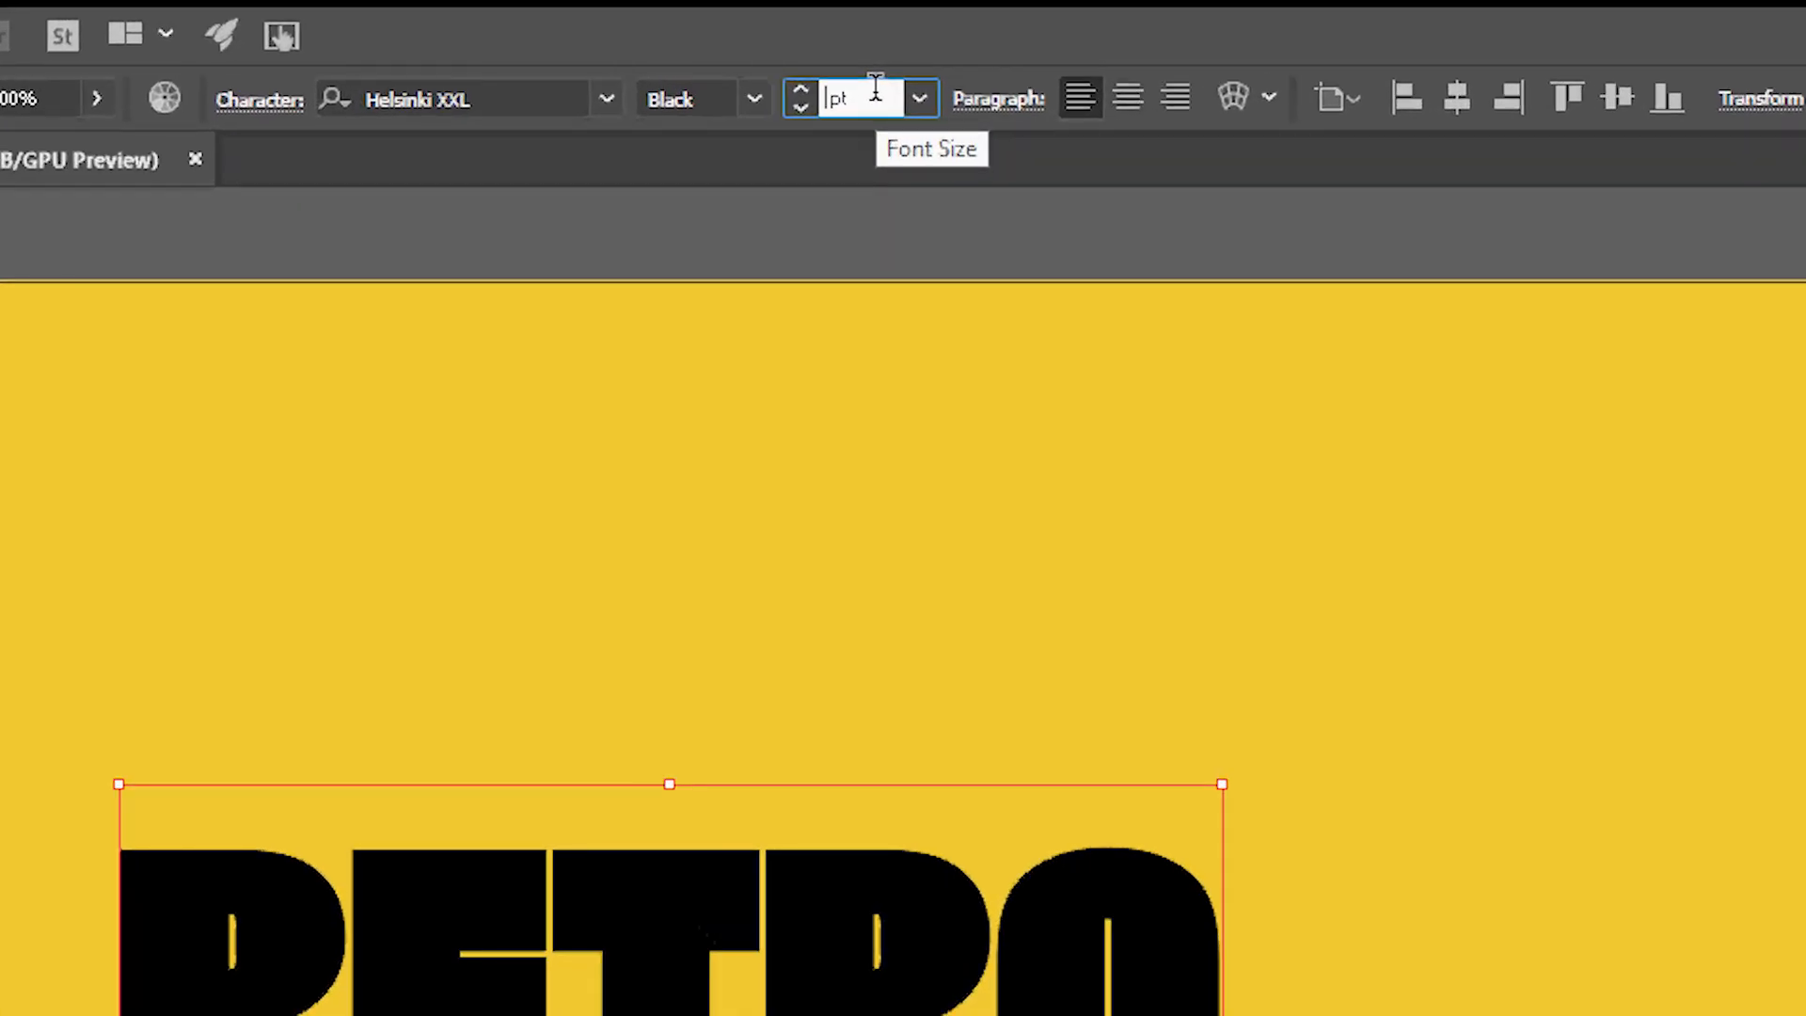
type("560")
key("Return")
mouse_move(1096, 838)
left_mouse_down()
mouse_move(1020, 887)
mouse_move(705, 962)
mouse_move(771, 969)
mouse_move(1092, 814)
left_mouse_up()
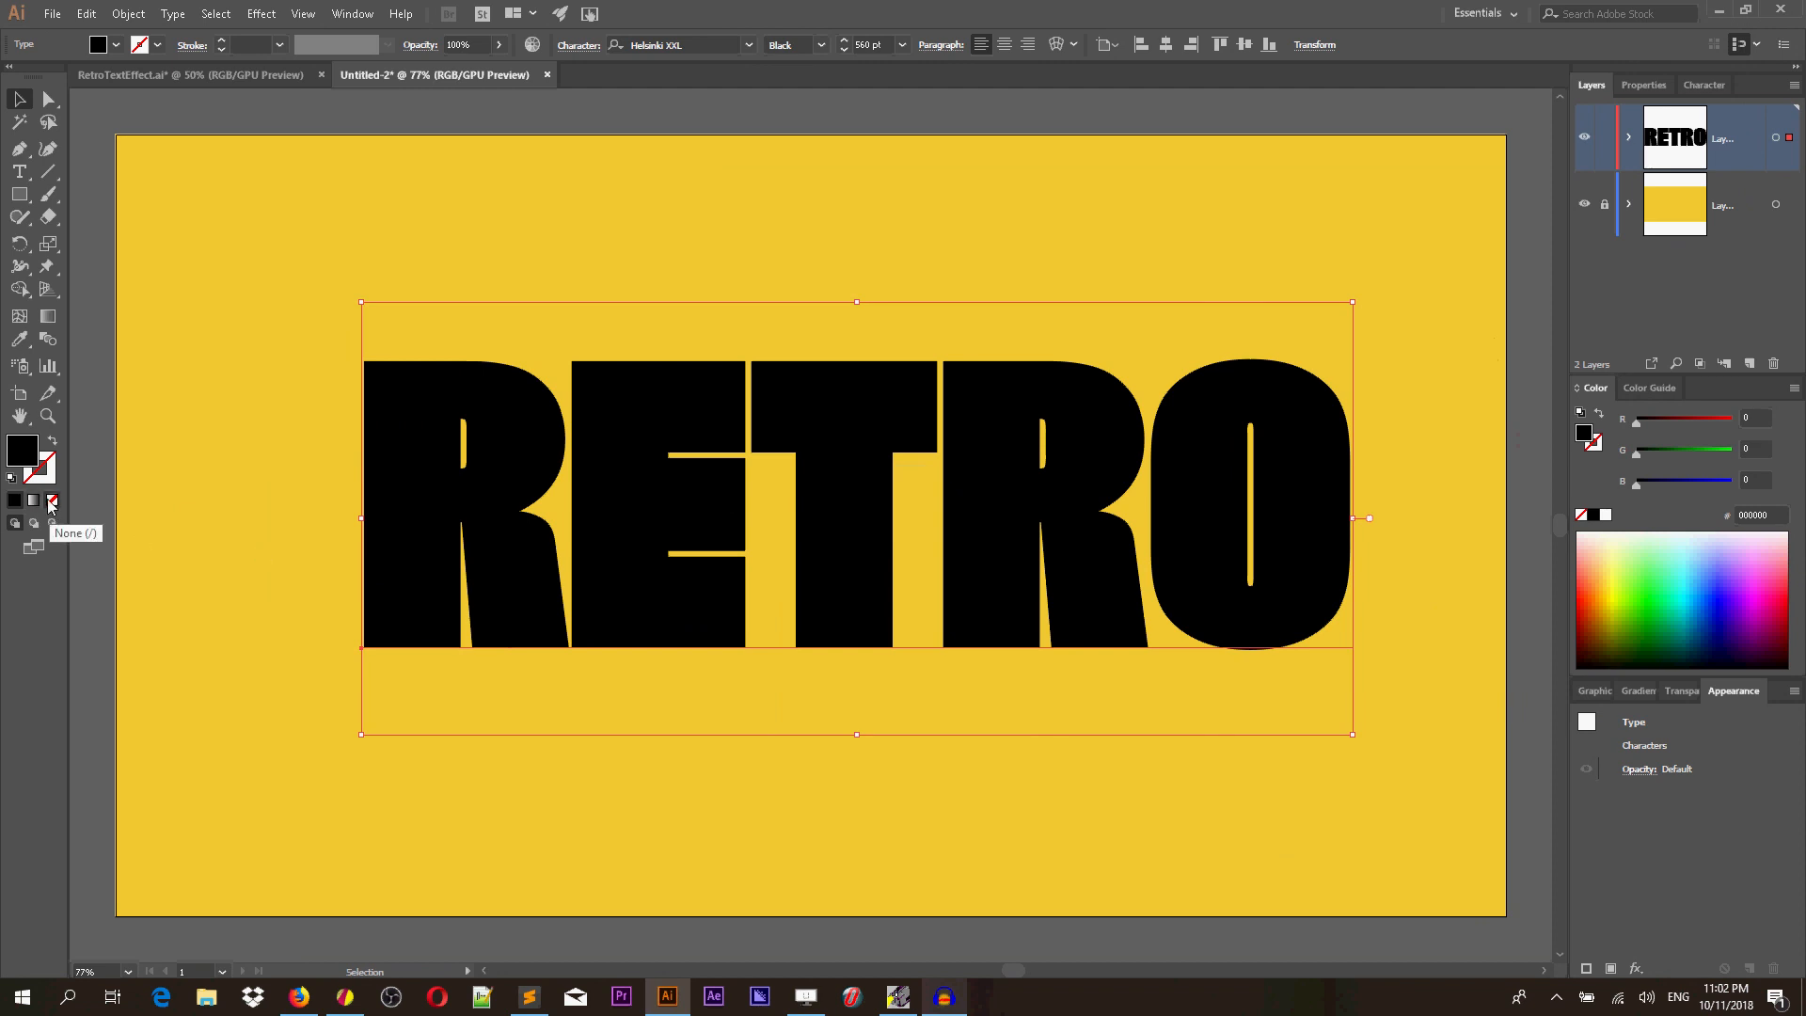
Remove the text's fill and add a new fill through the Appearance panel.
left_click(52, 504)
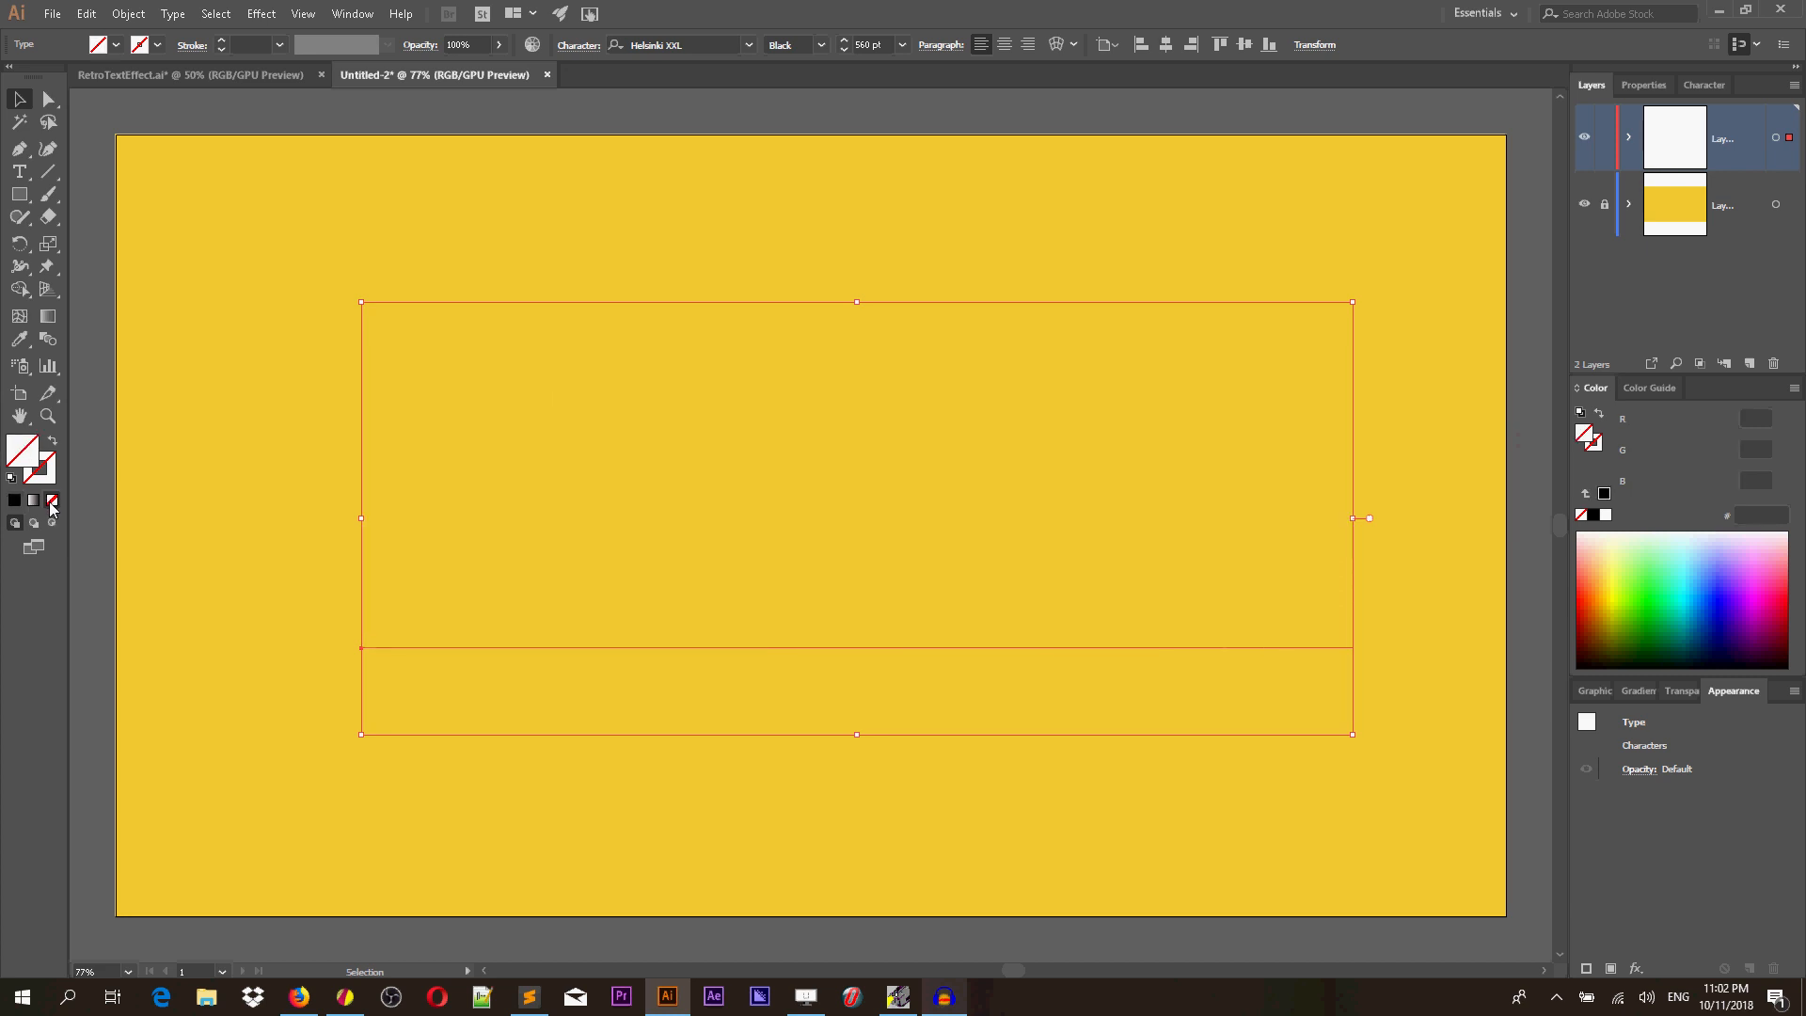
left_click_drag(1733, 690, 1321, 194)
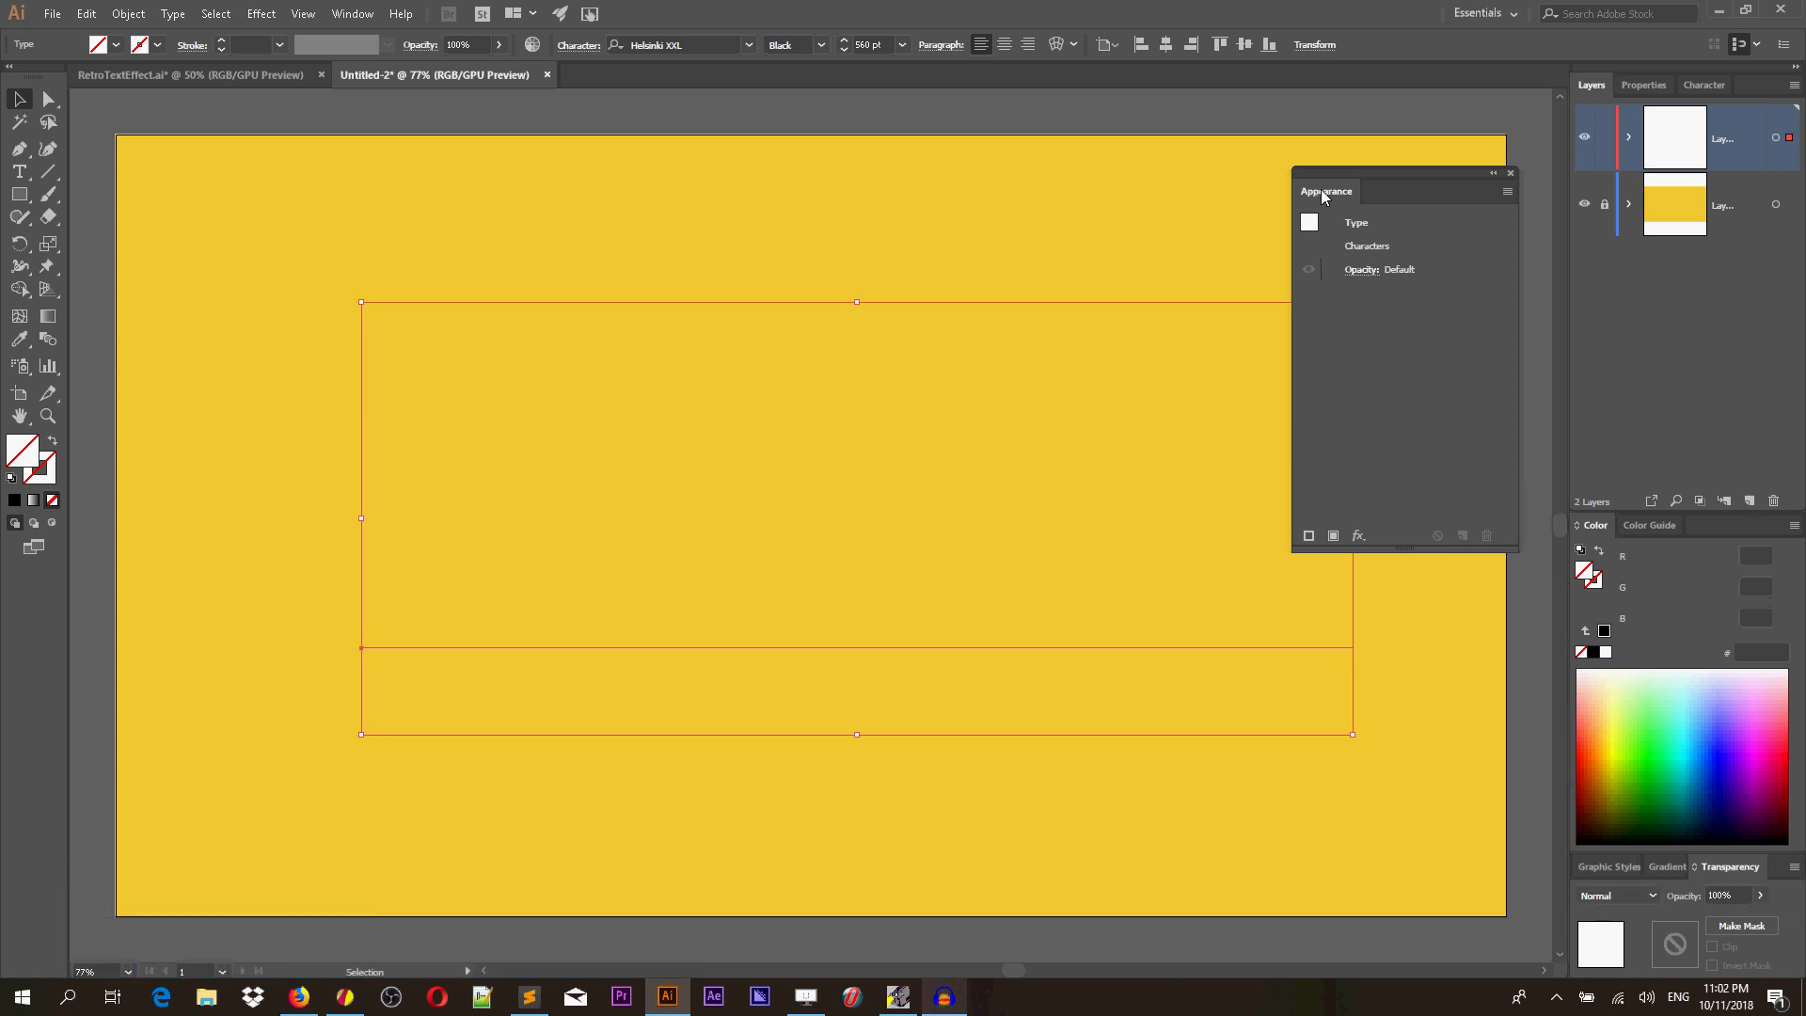
left_click(353, 14)
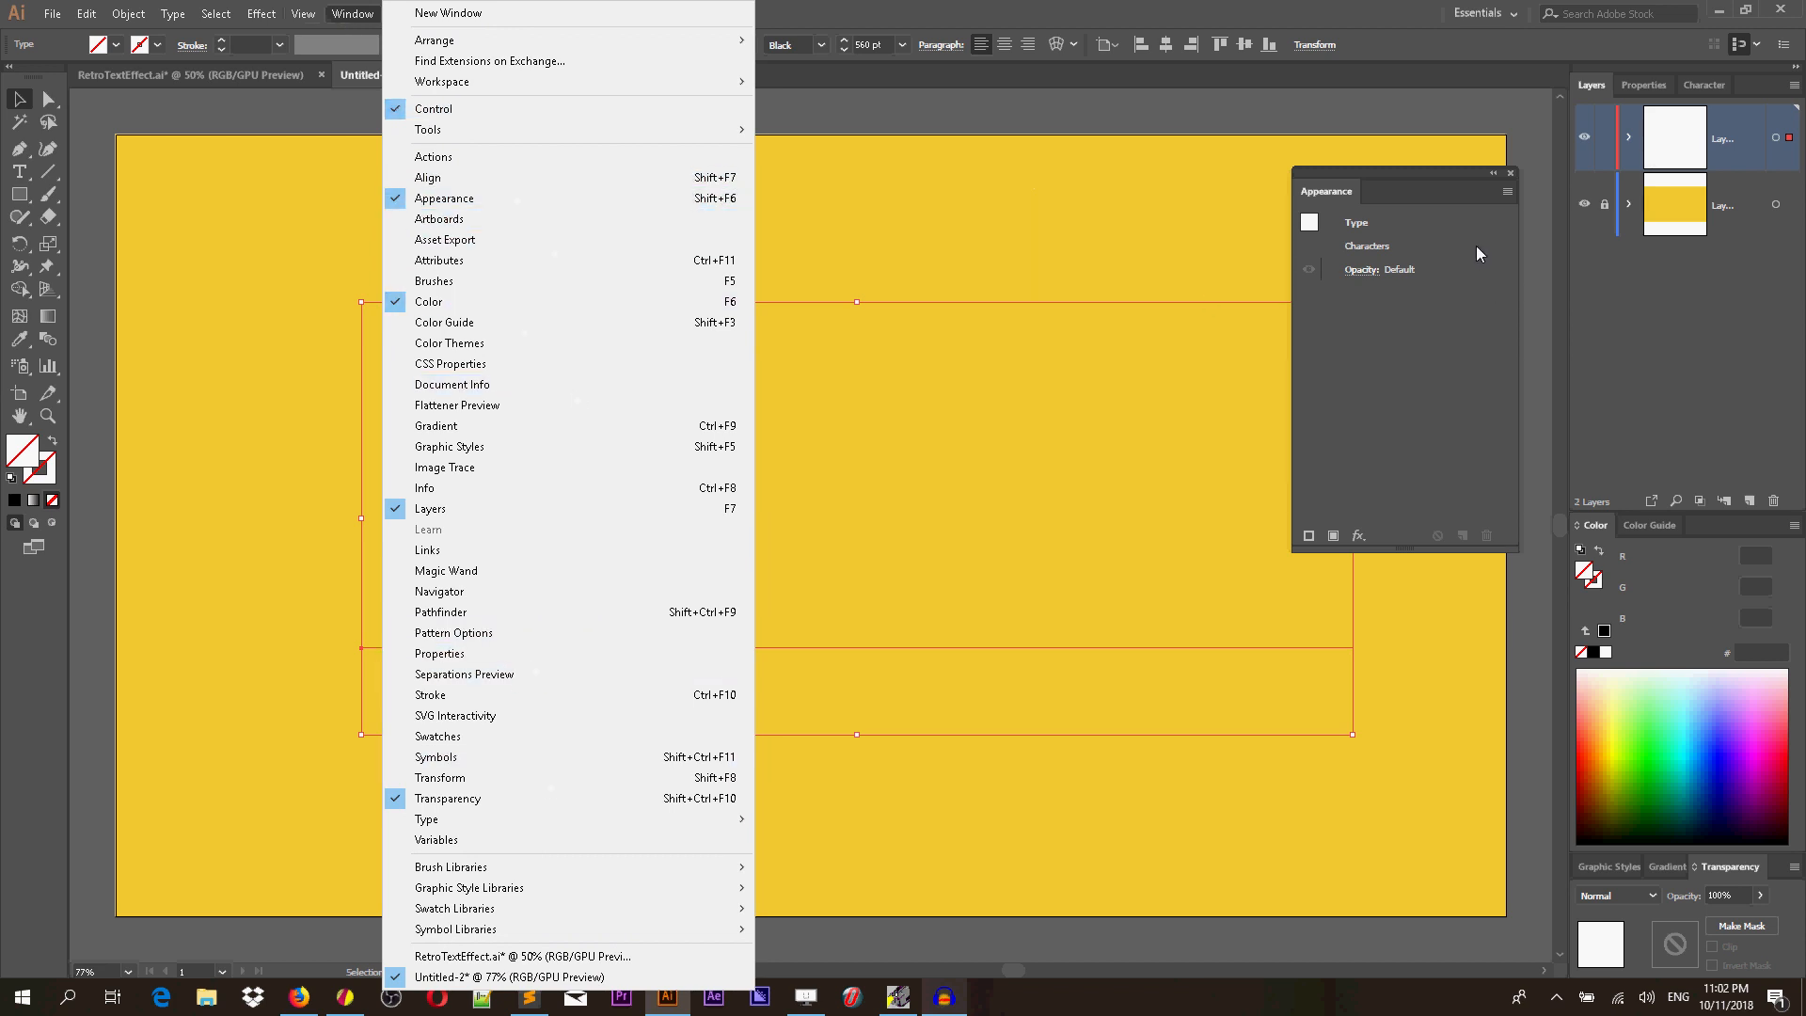
left_click(1413, 182)
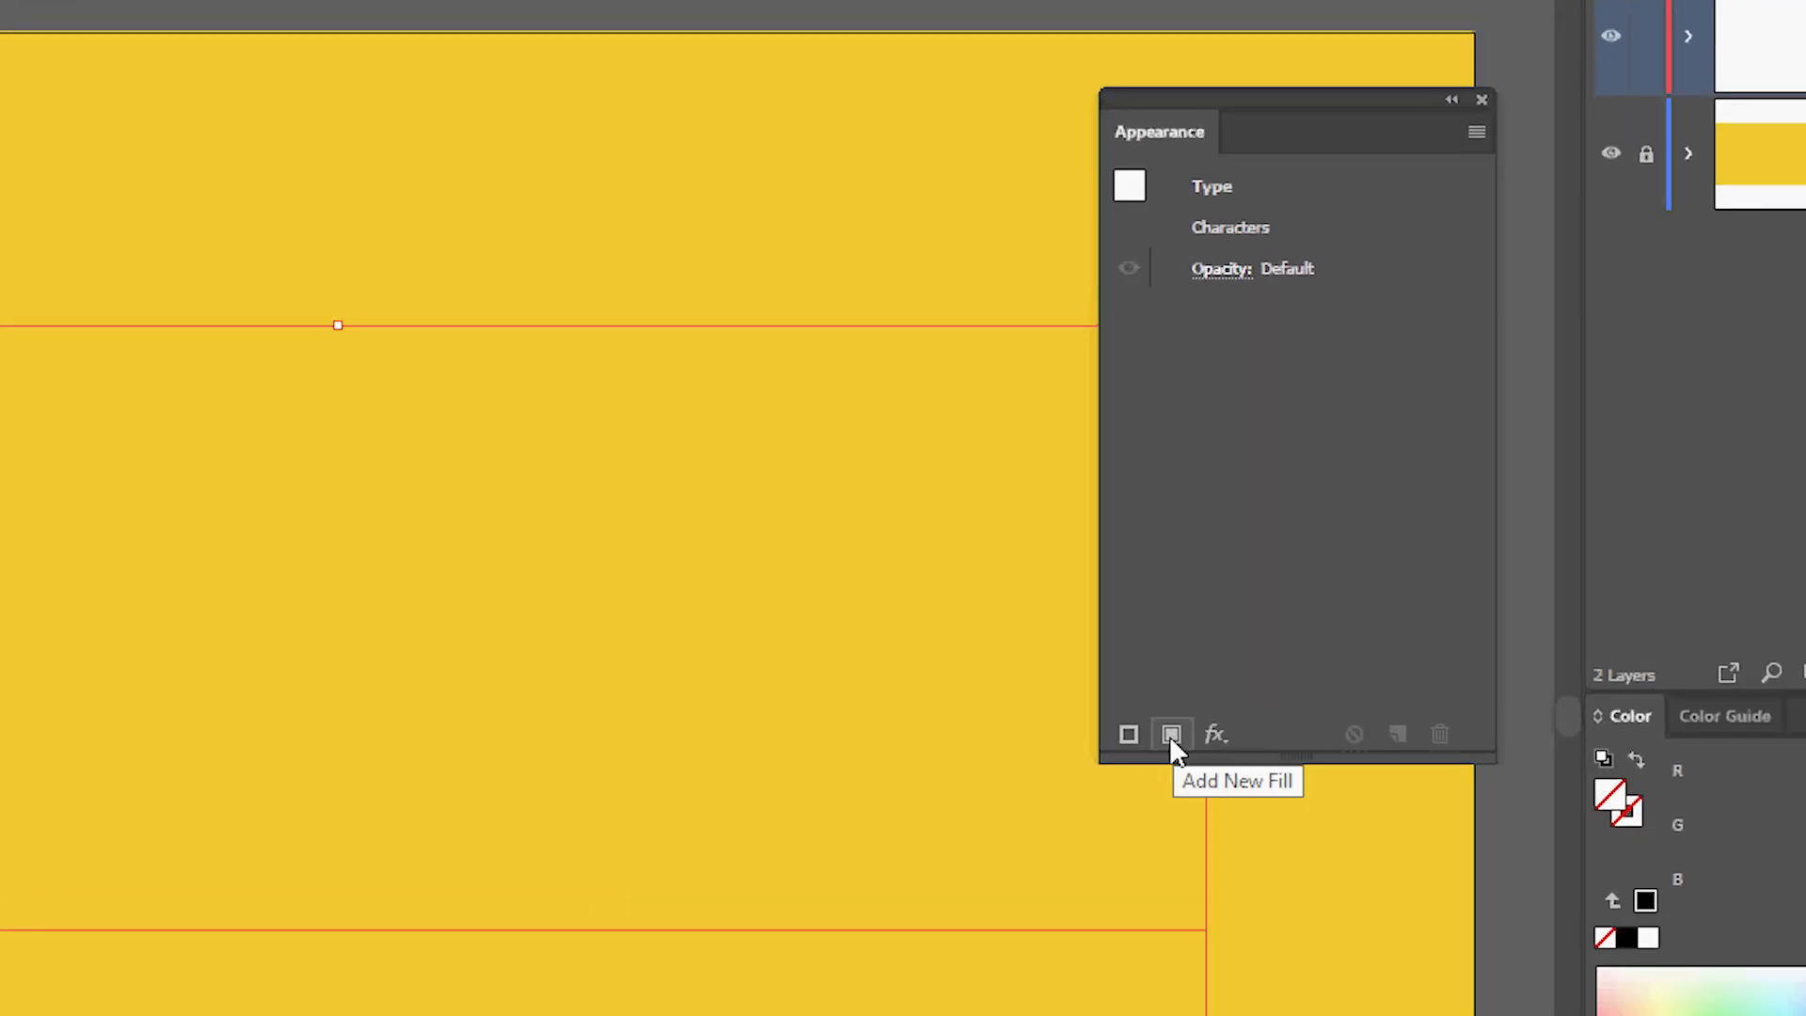
left_click(1170, 736)
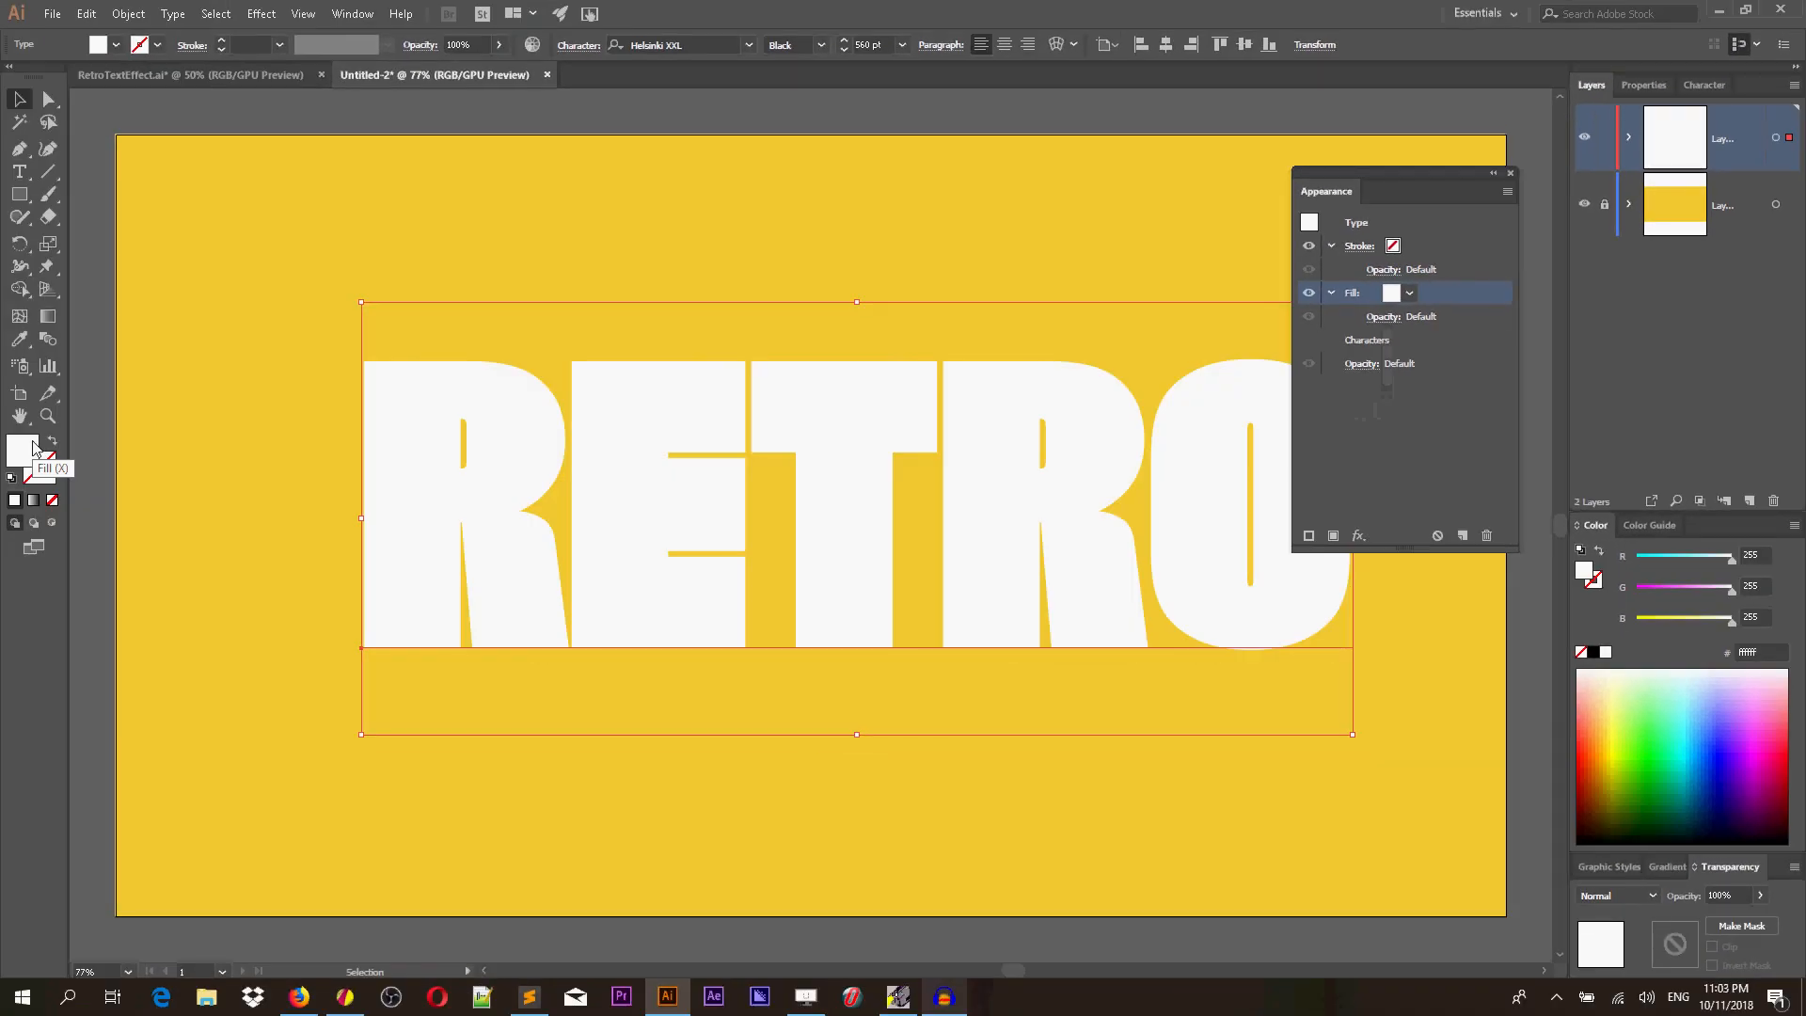
Set the new fill colour to #f7e4e9.
double_click(25, 456)
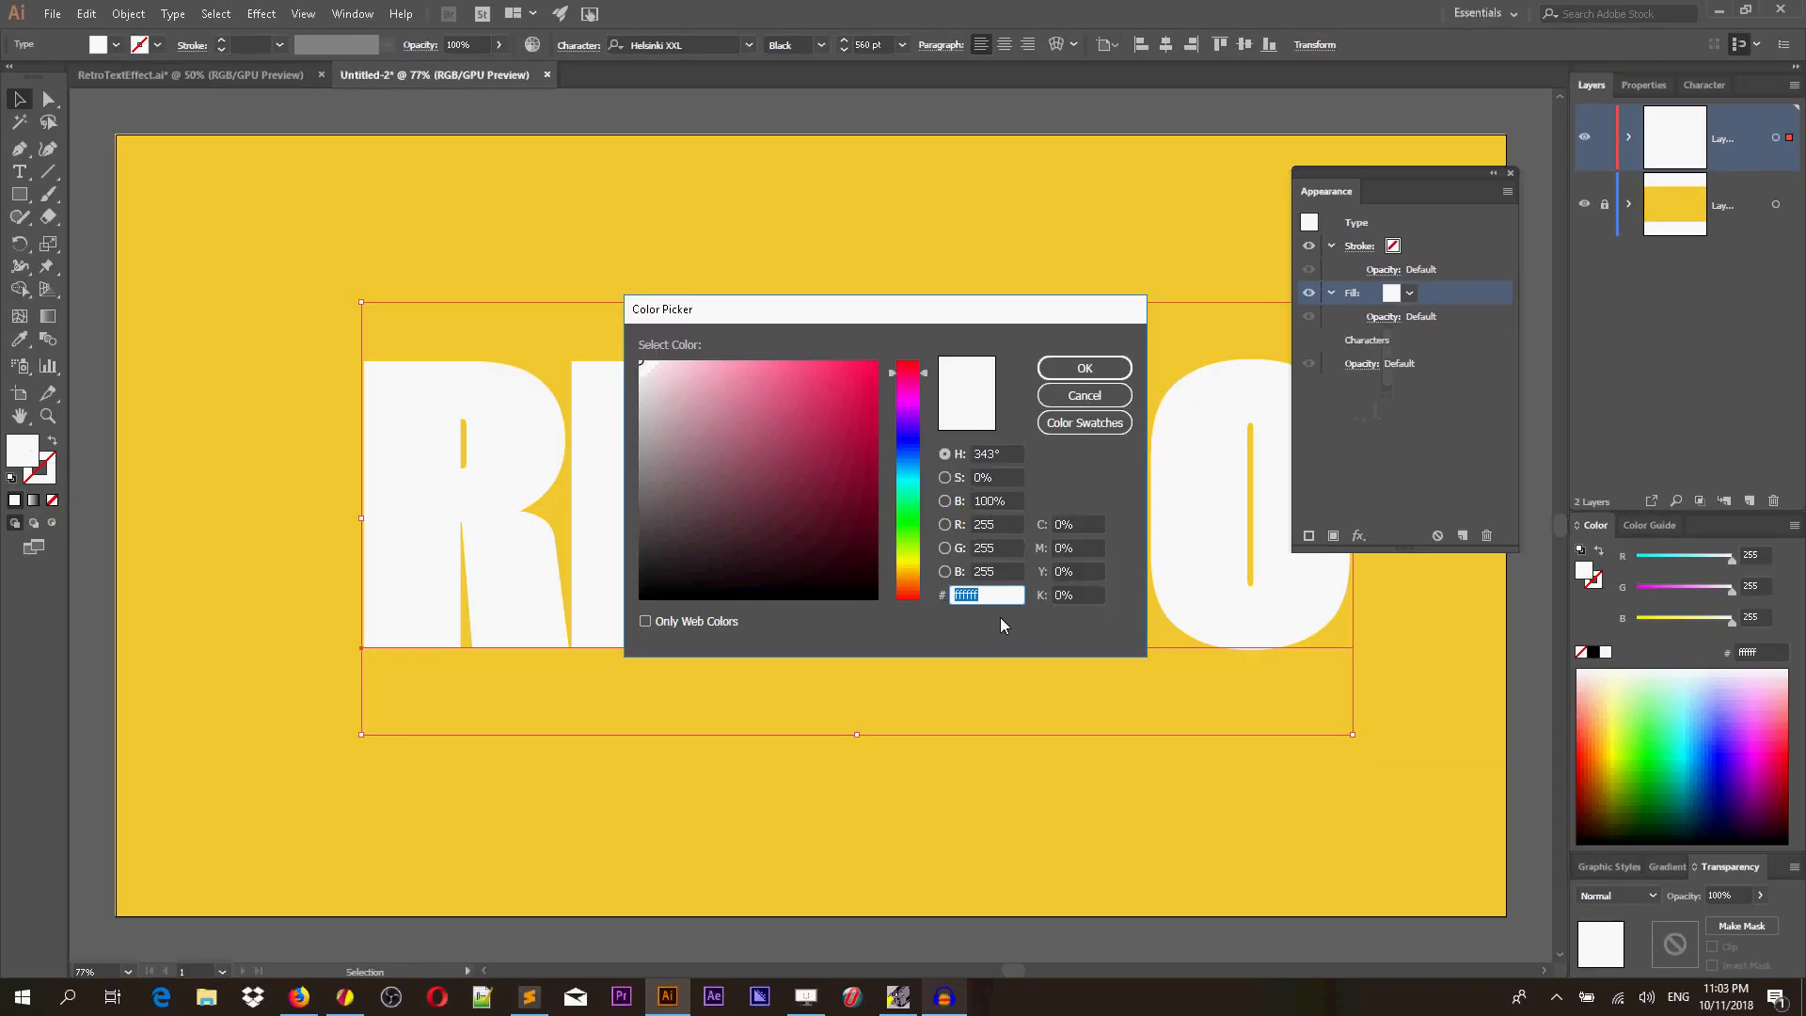
key("BackSpace")
type("f7")
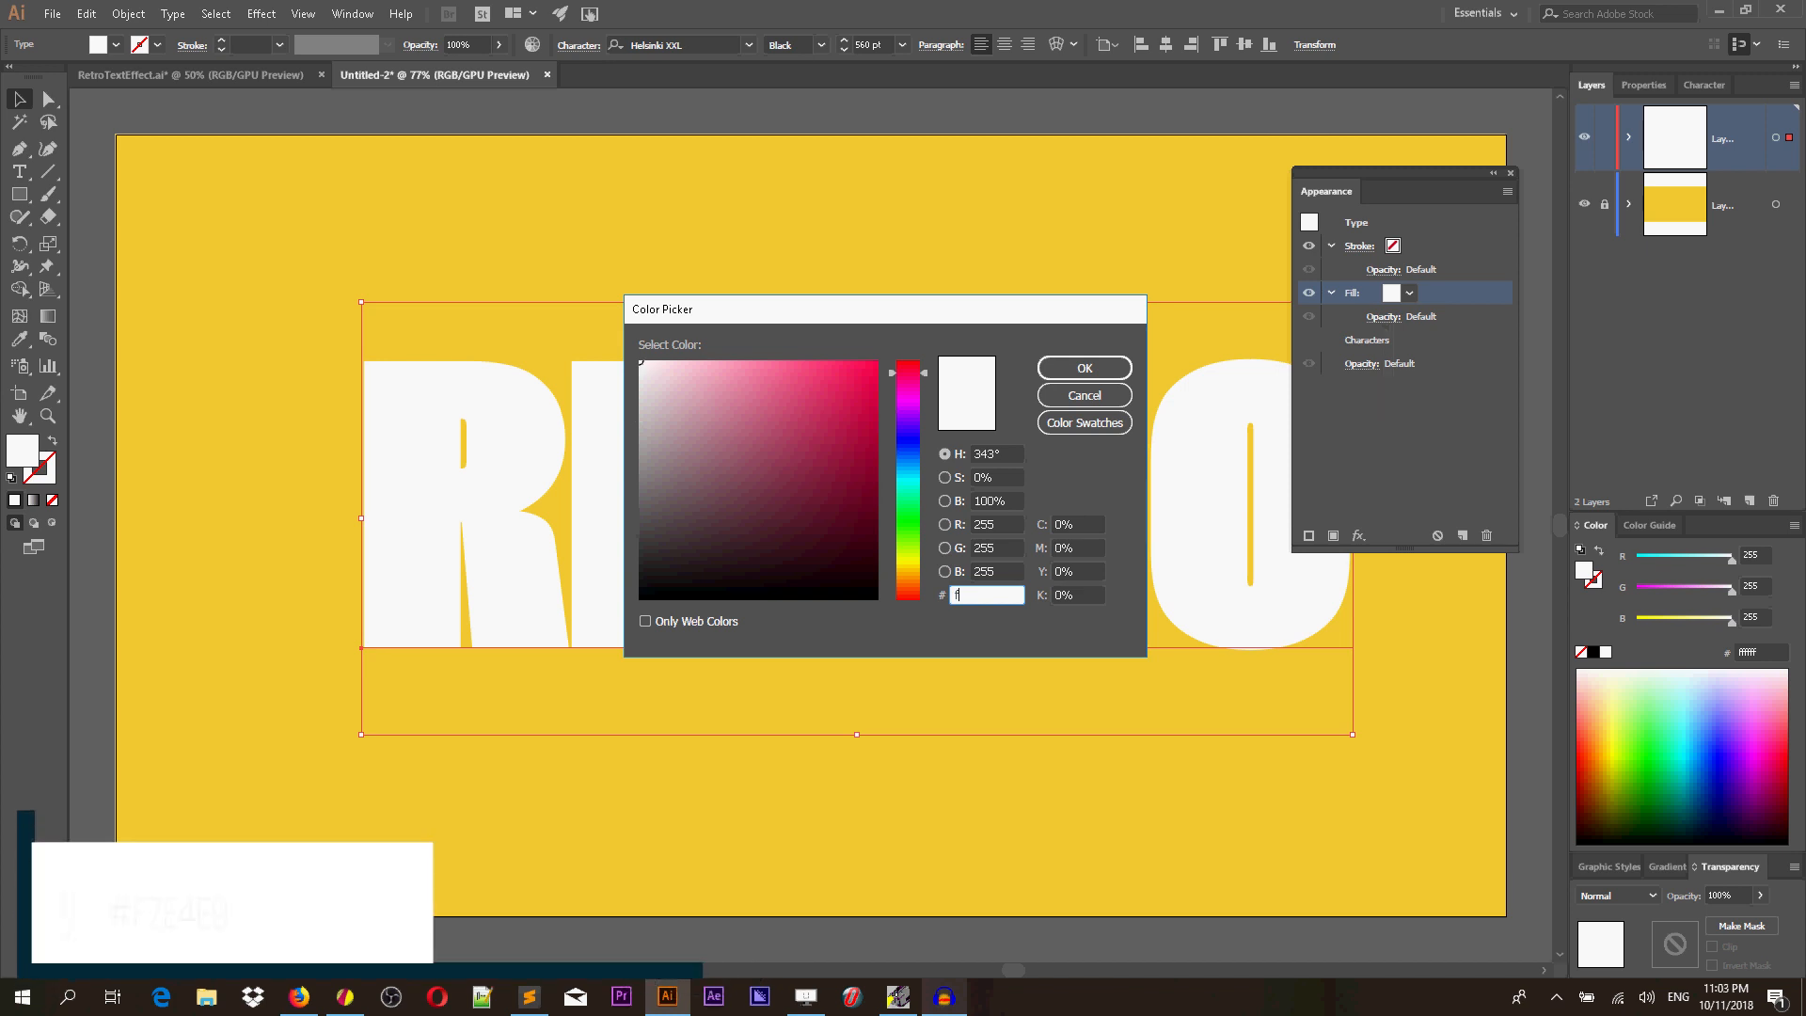
type("e4")
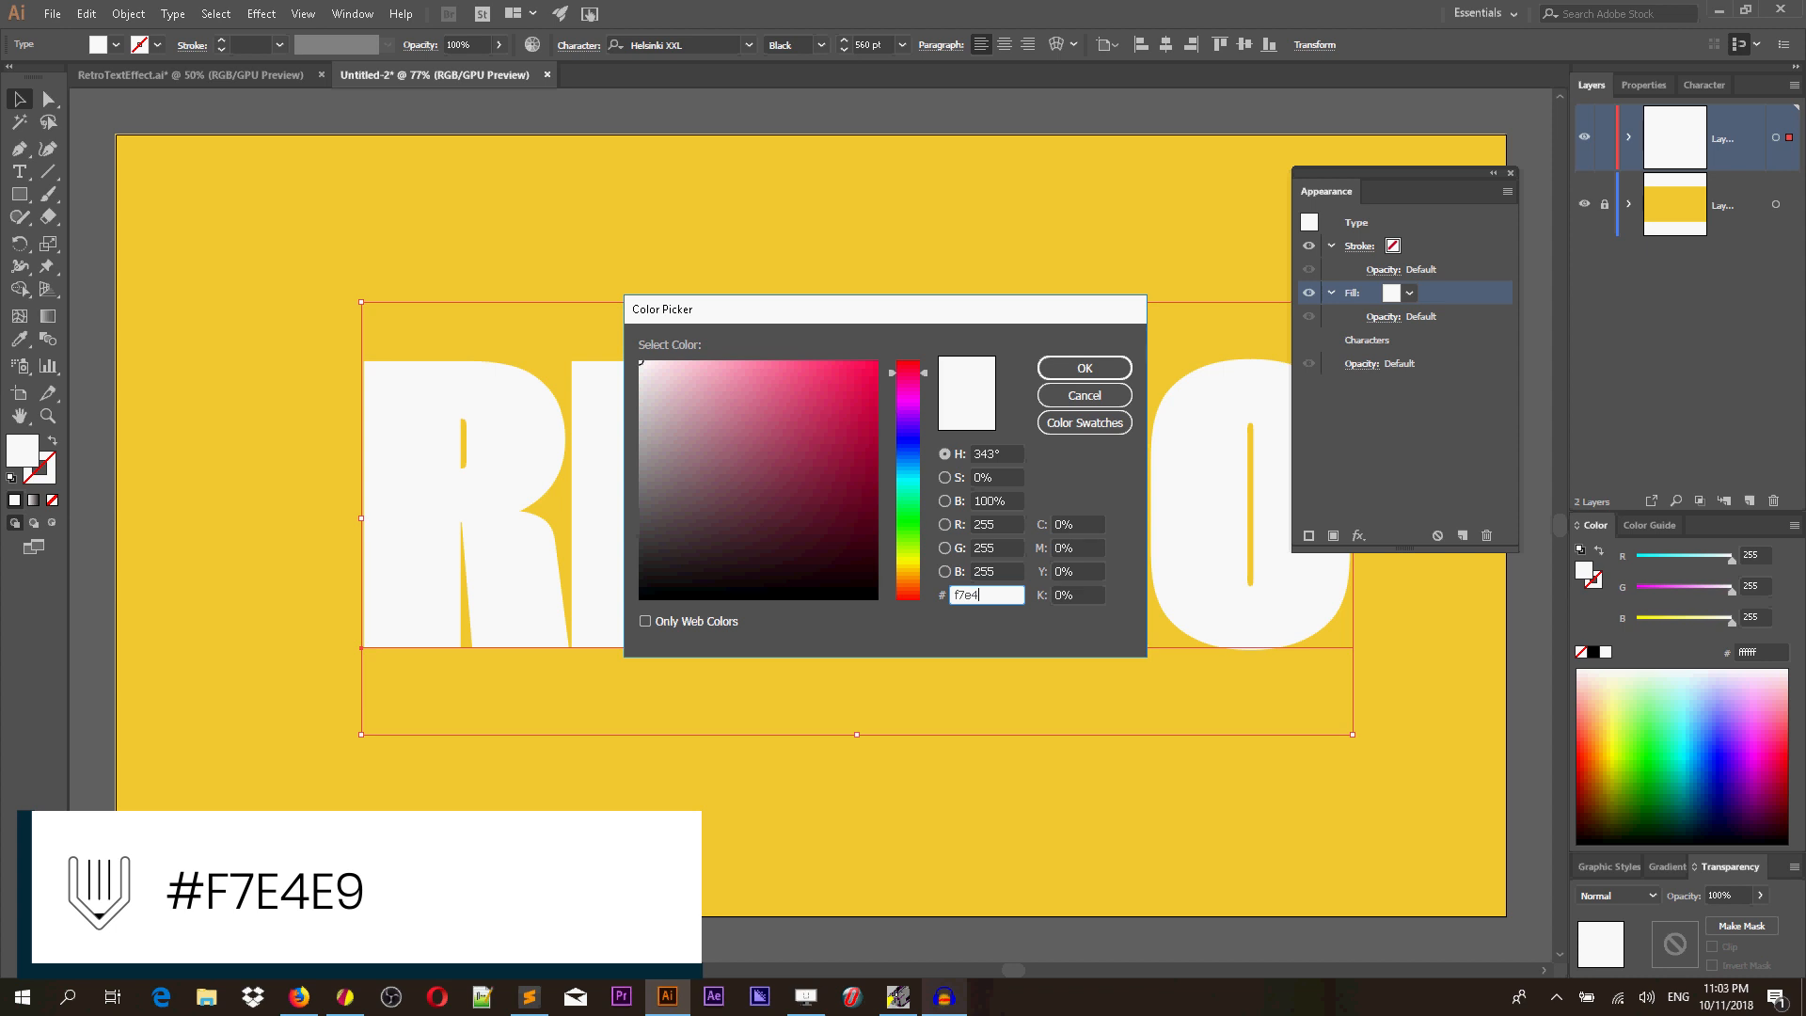
type("e9")
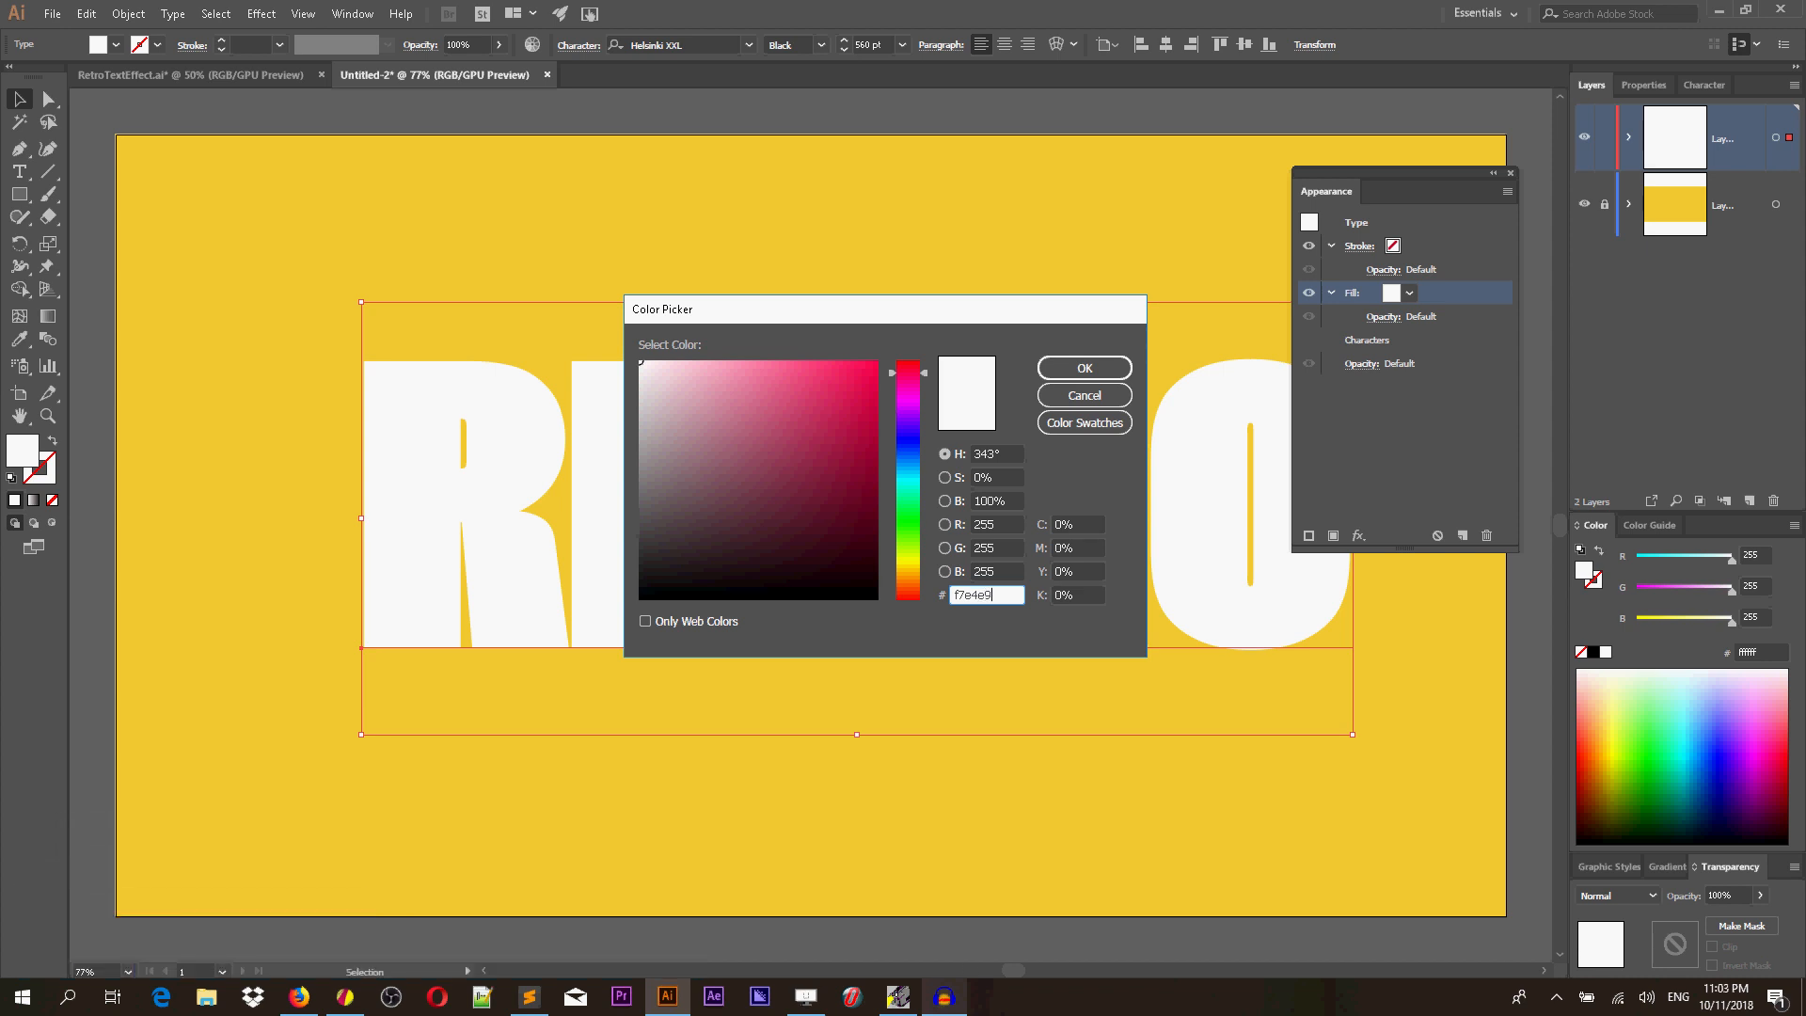
left_click(1084, 368)
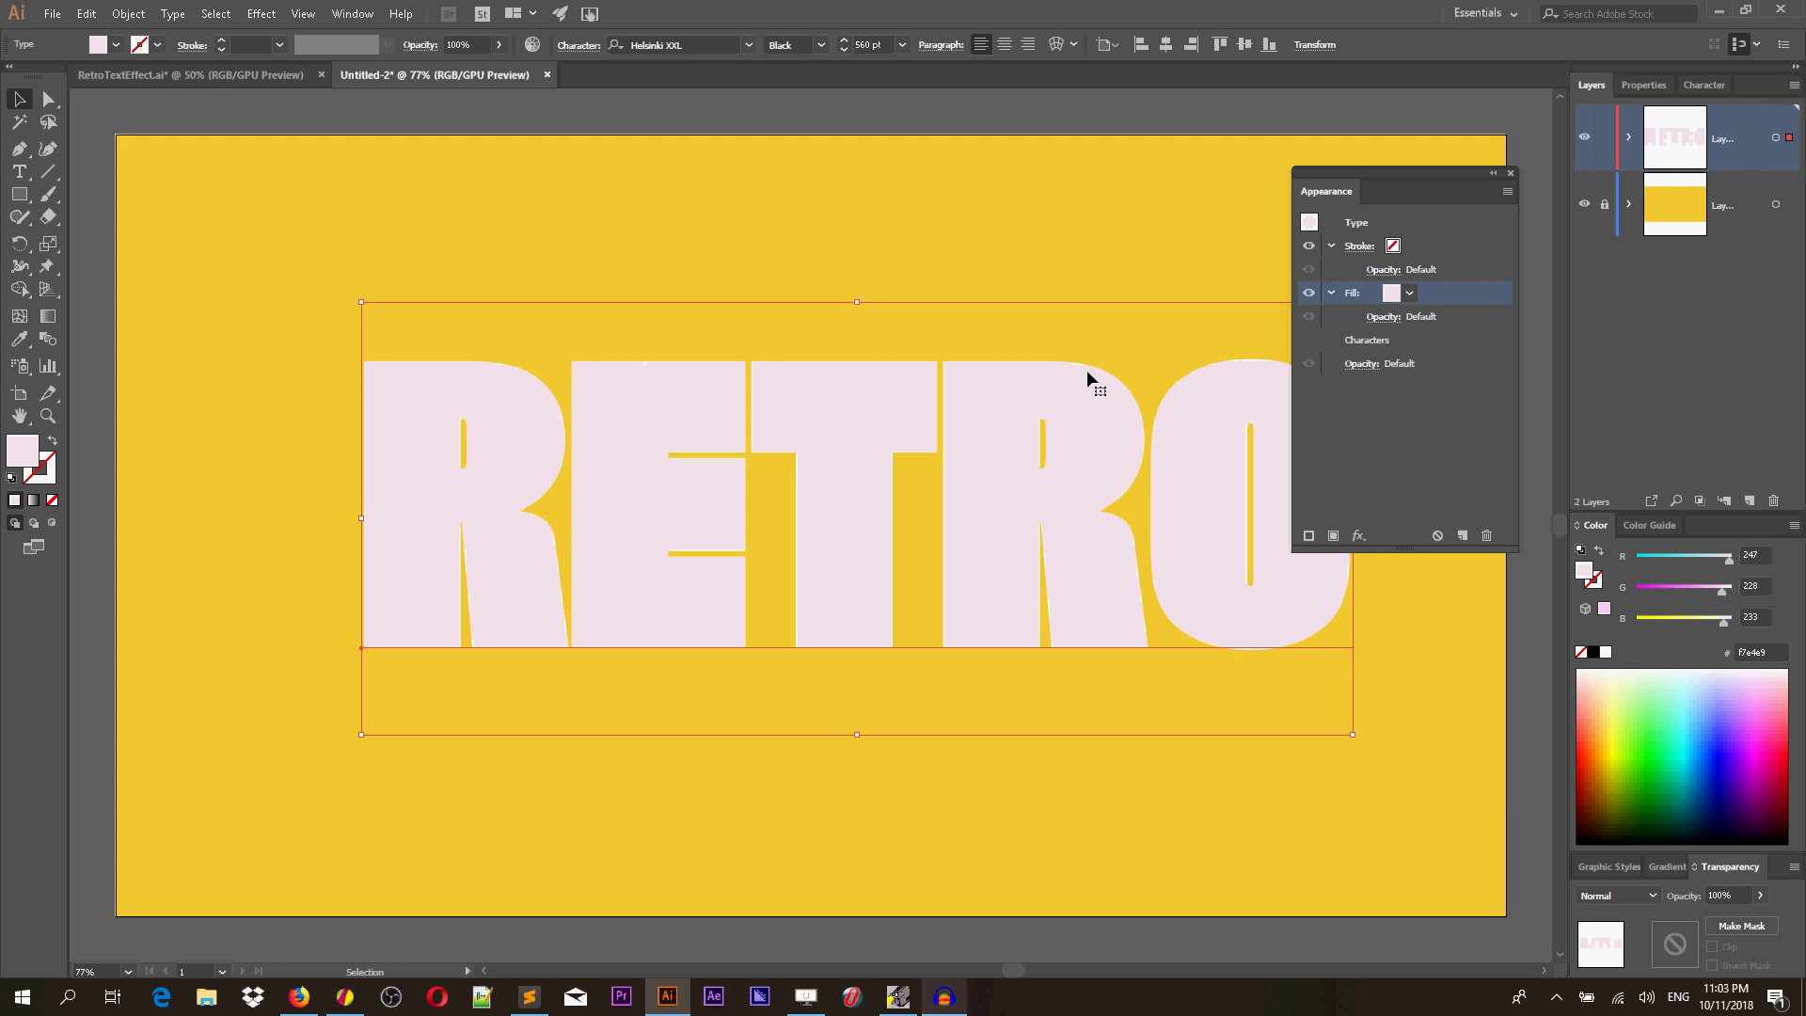
Add a new stroke to the text's appearance.
left_click(1421, 251)
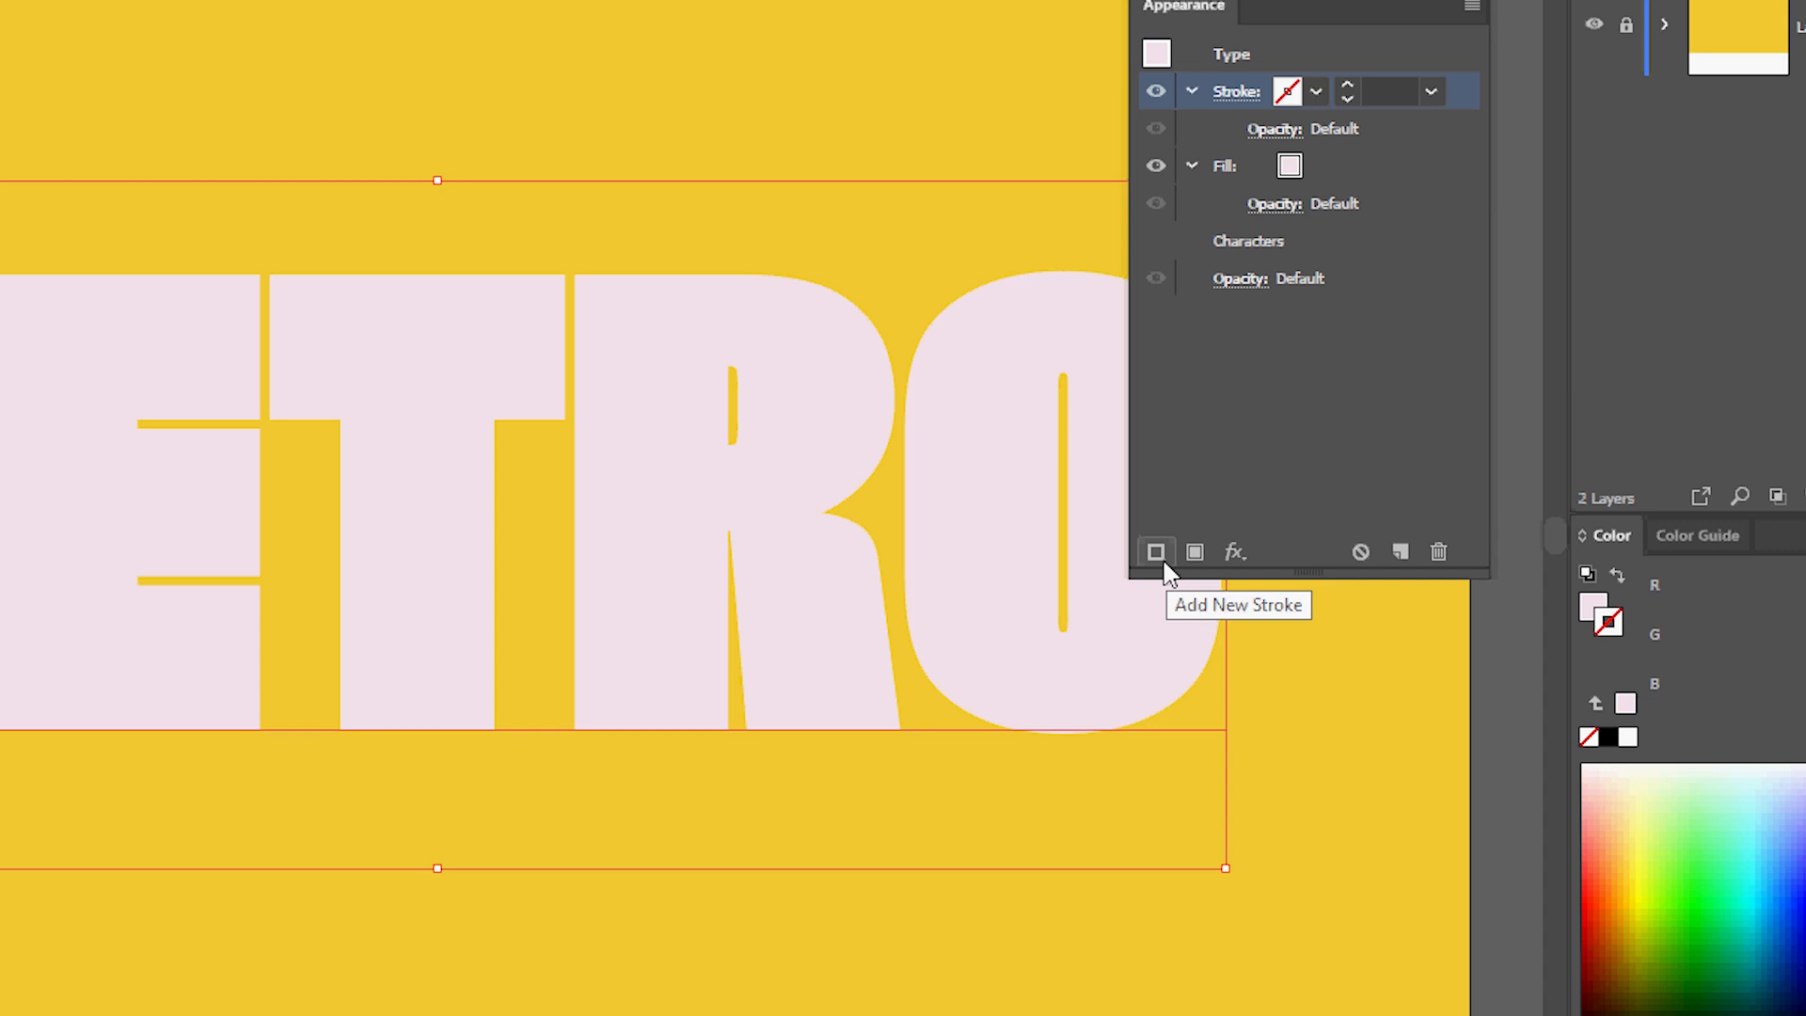
left_click(1163, 561)
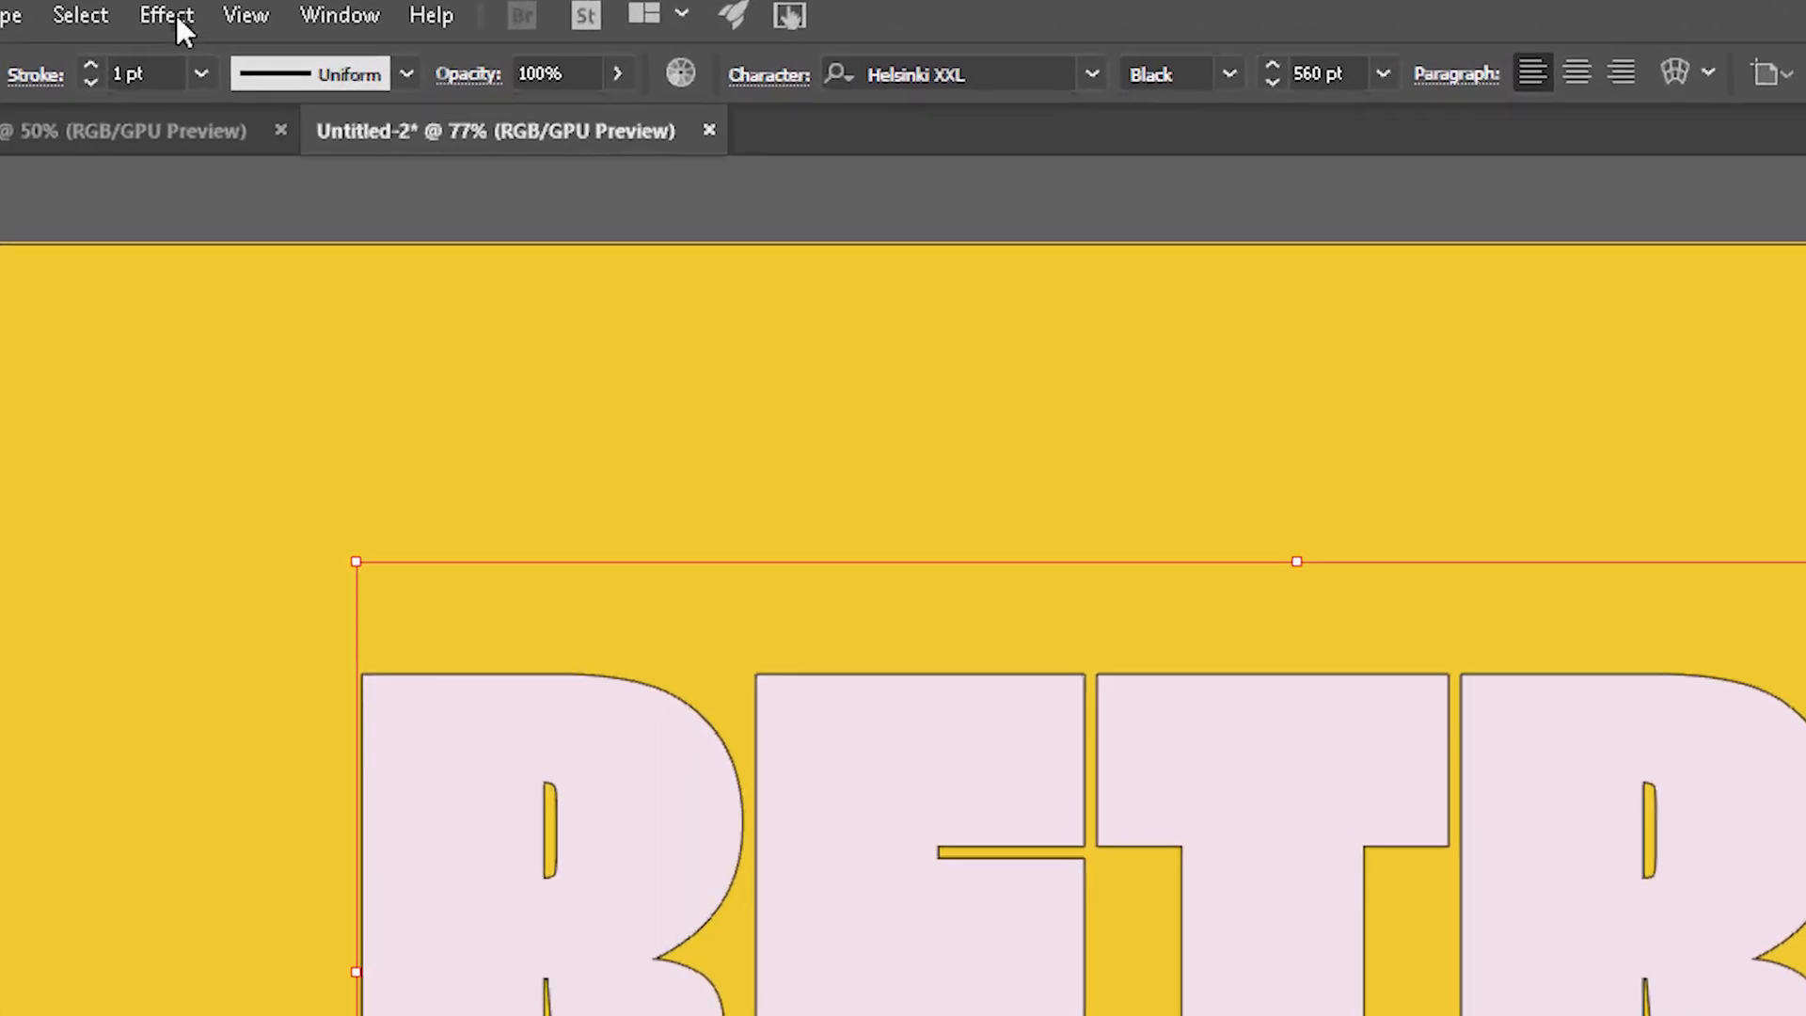
Apply a Transform effect to the stroke, moving it -2 px horizontally and -2 px vertically.
left_click(262, 14)
mouse_move(245, 329)
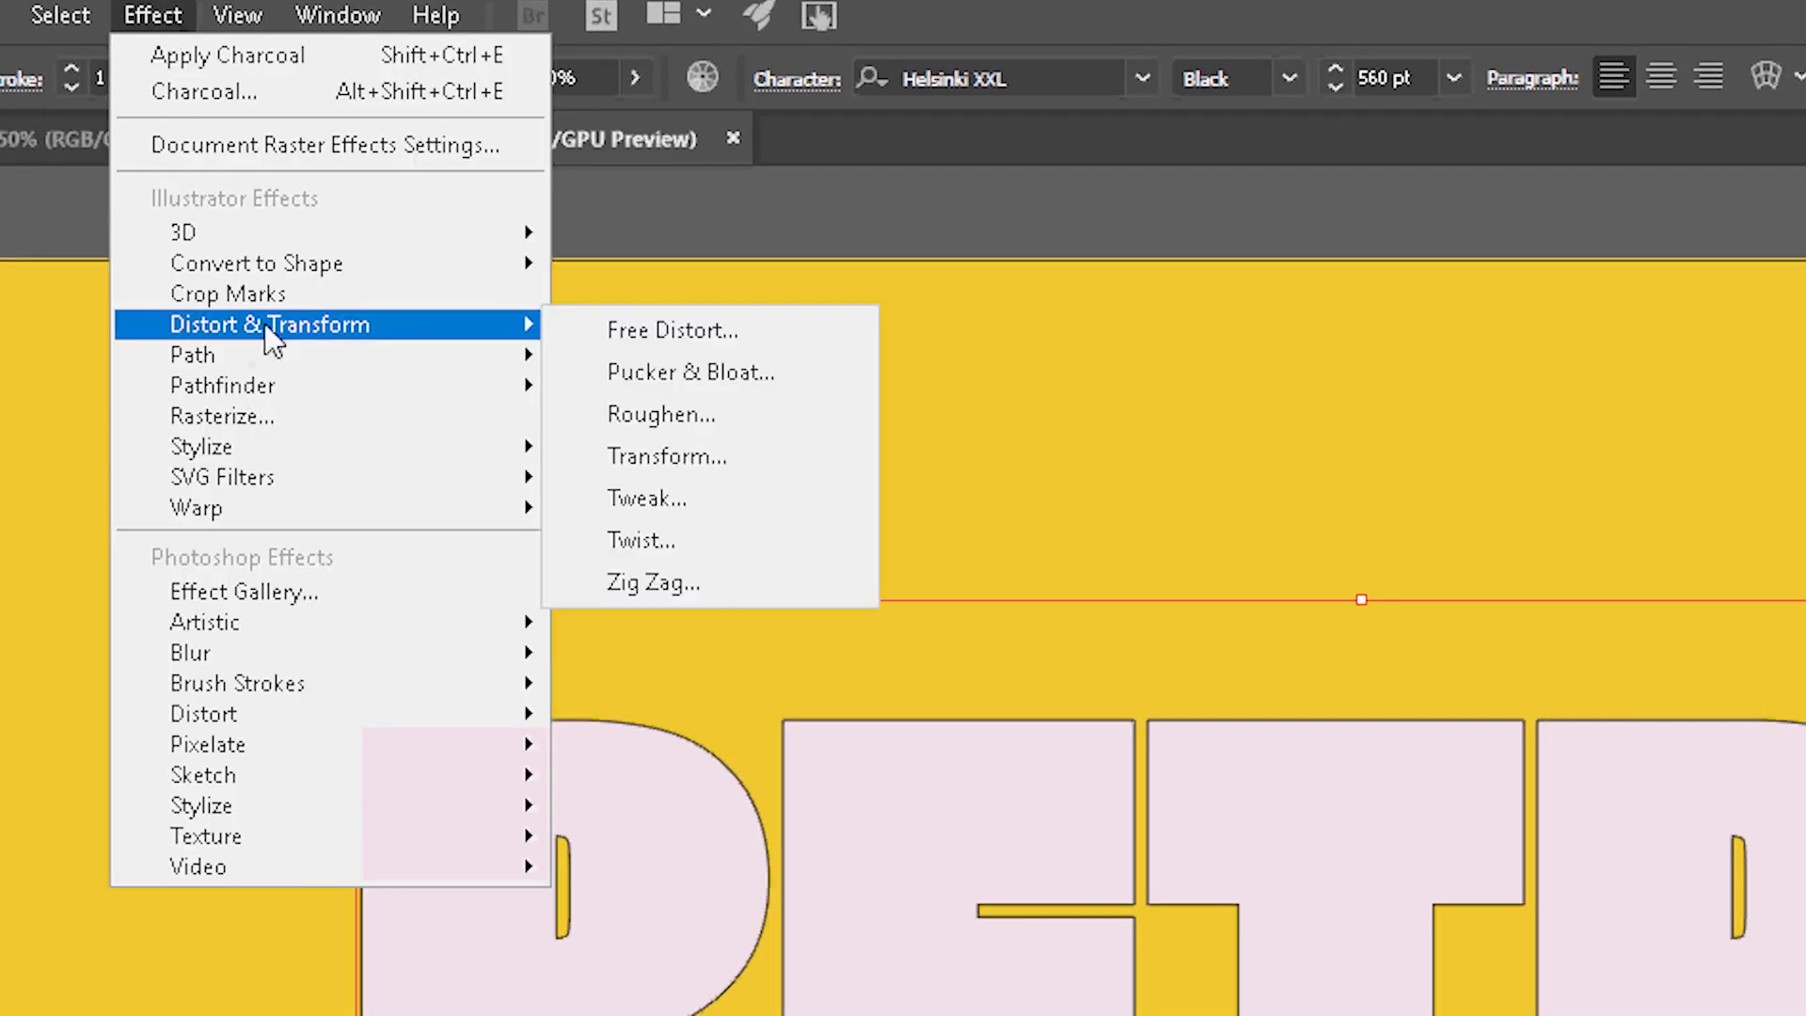
left_click(706, 456)
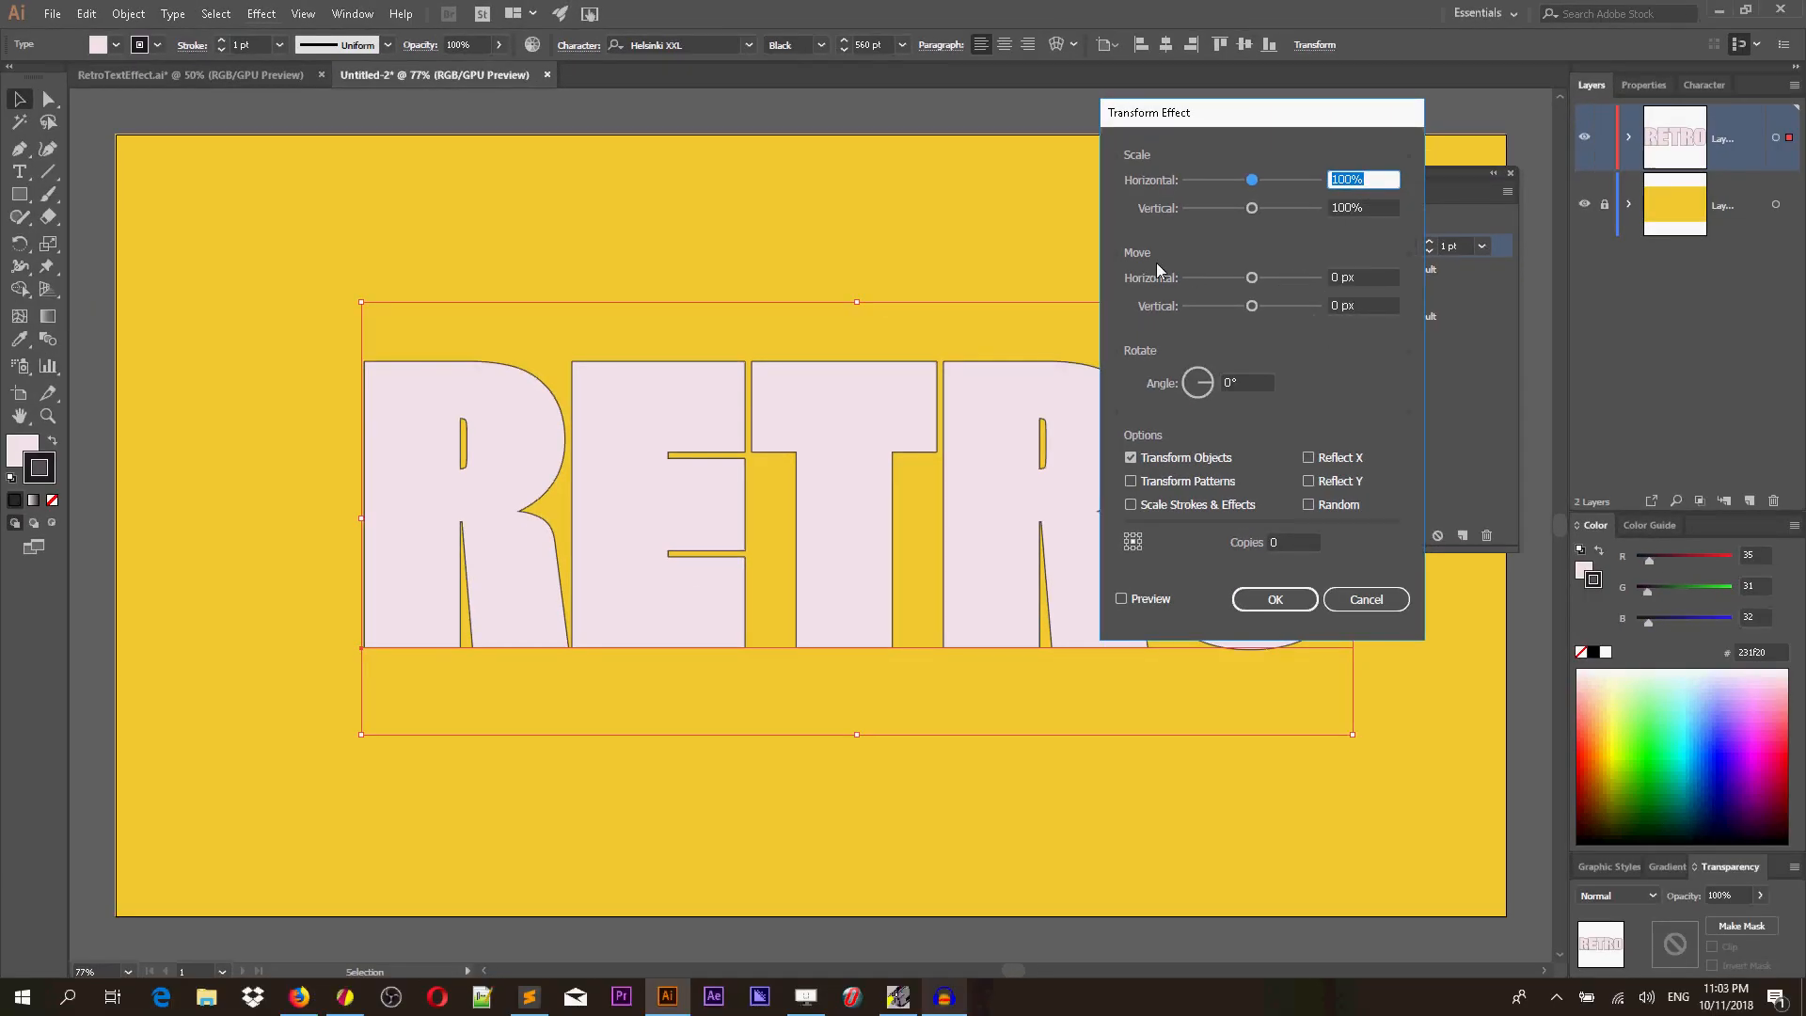
left_click(1341, 277)
key("BackSpace")
type("-2")
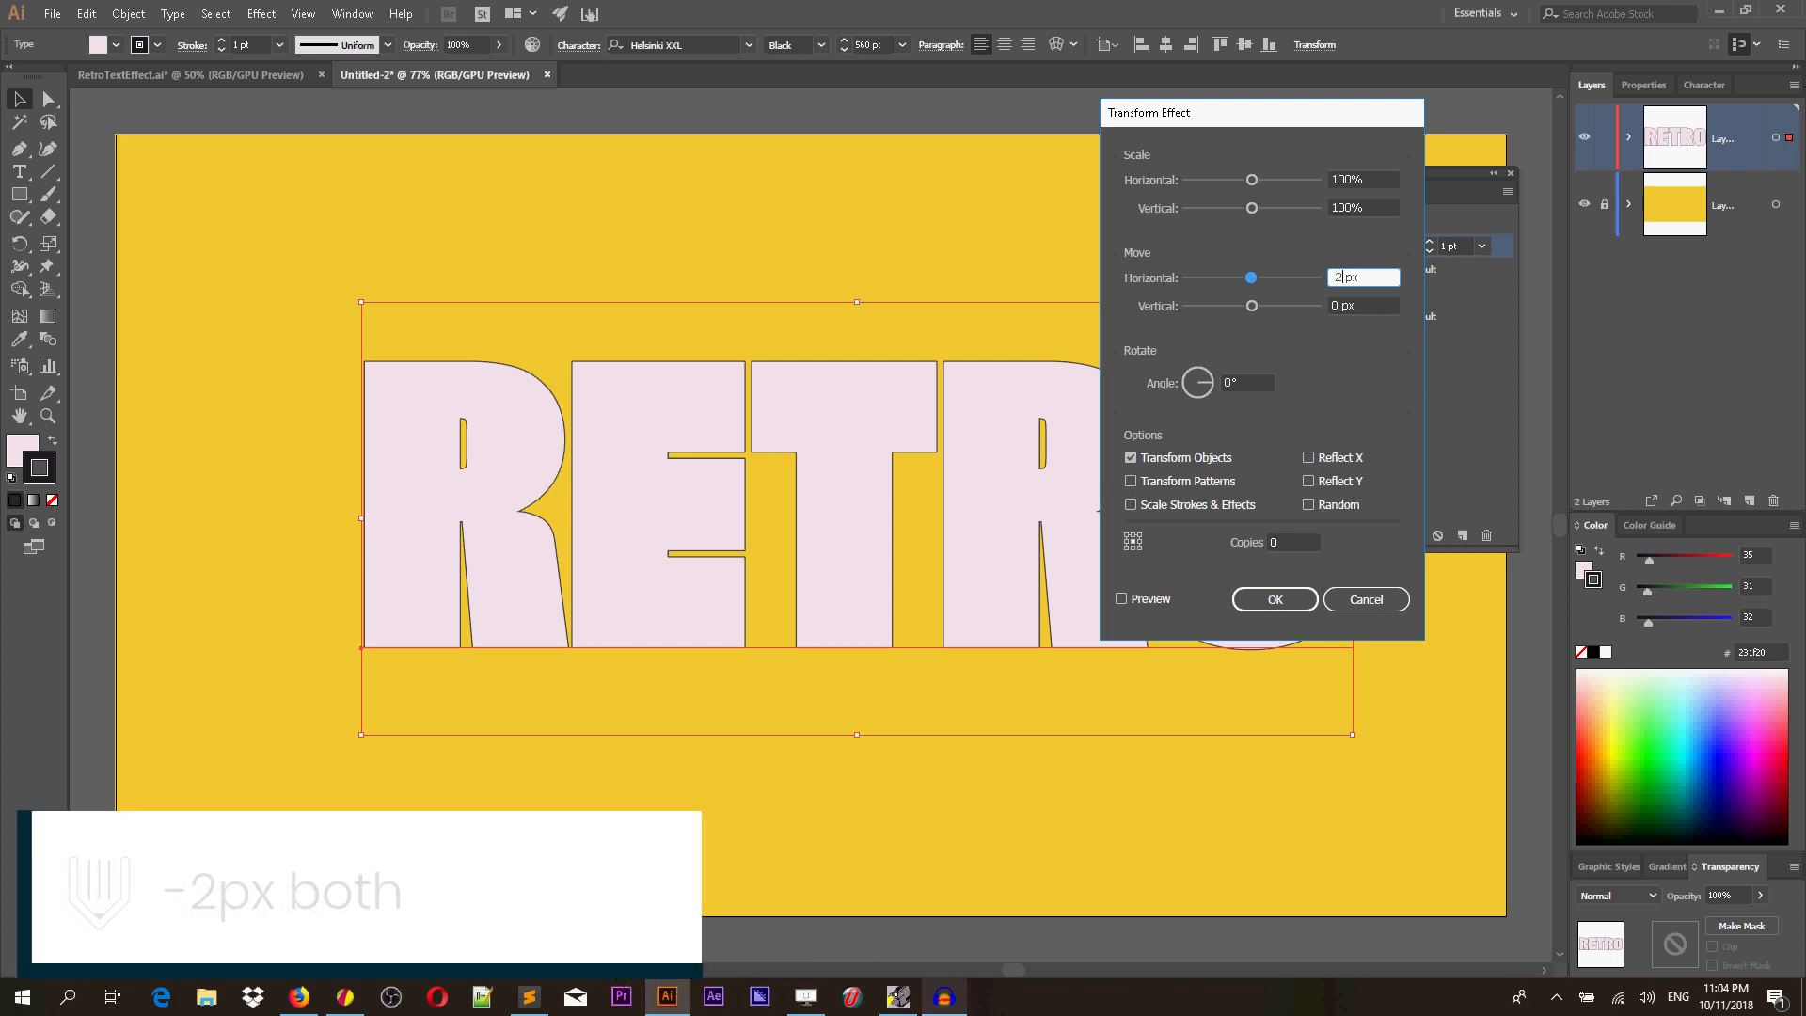
left_click(1339, 305)
key("BackSpace")
type("-2")
left_click(1274, 600)
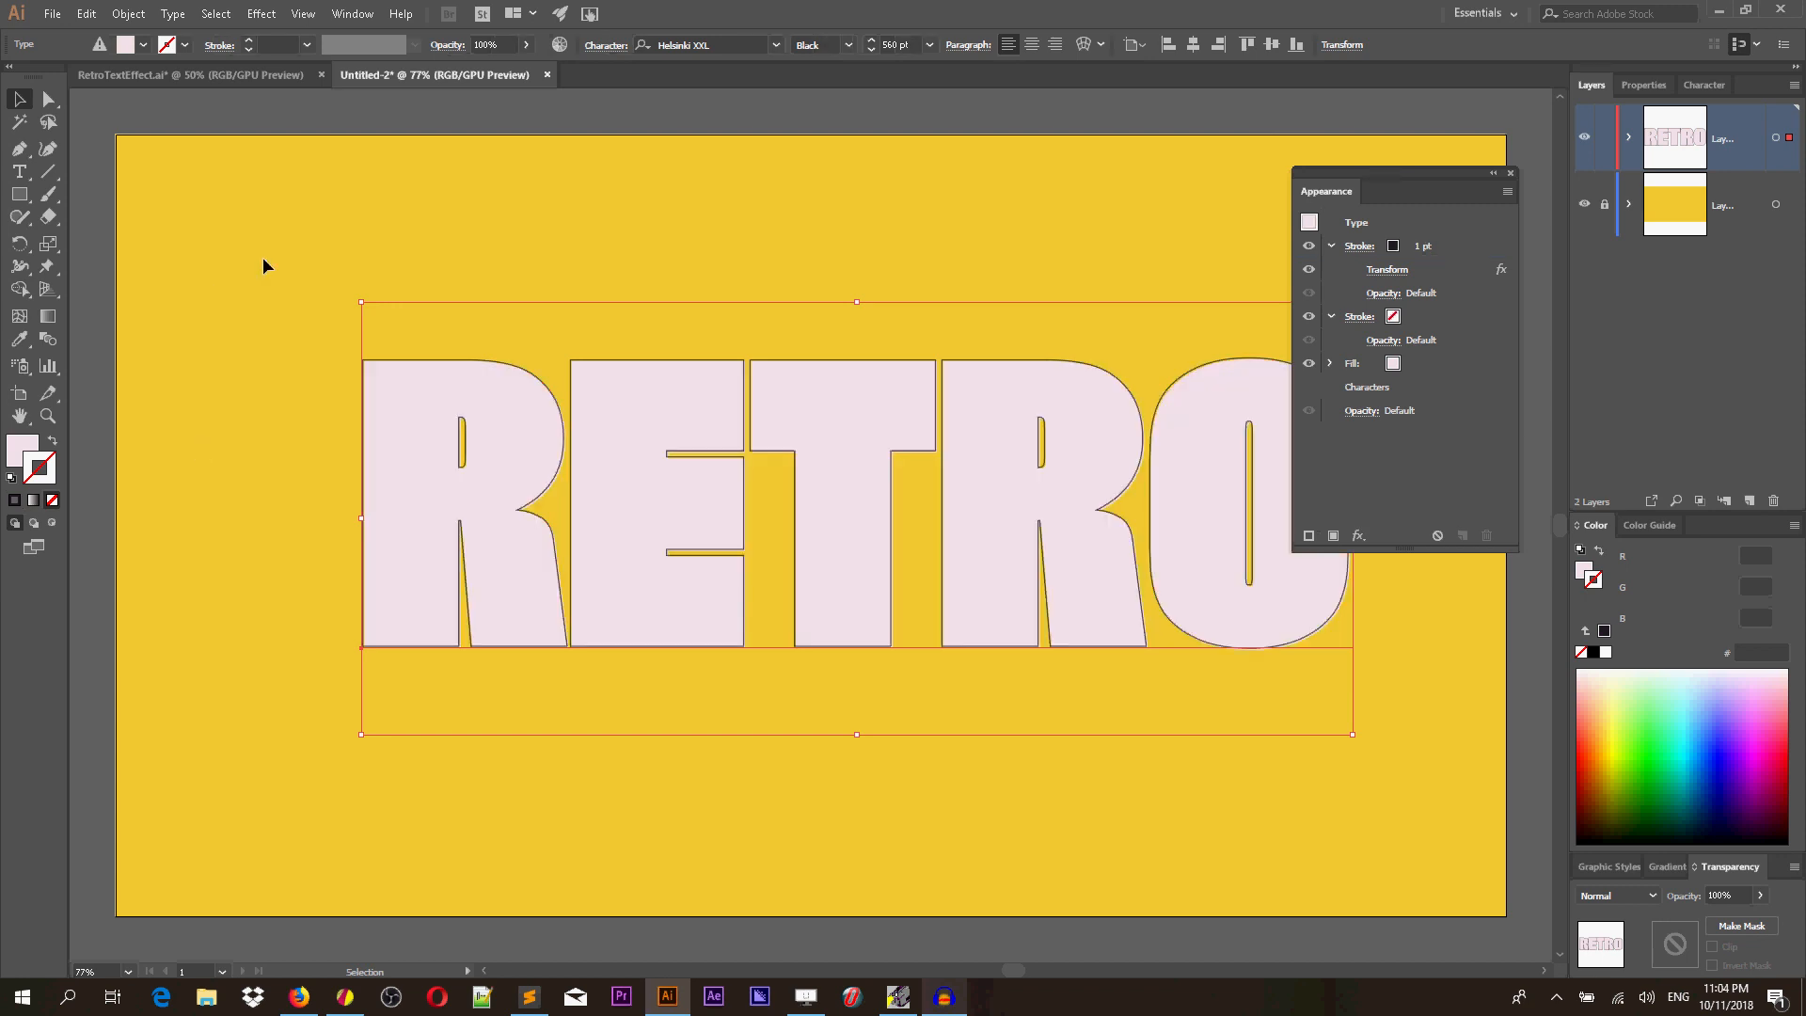
Nudge the text slightly and delete the empty stroke from its appearance.
left_click_drag(646, 477, 635, 477)
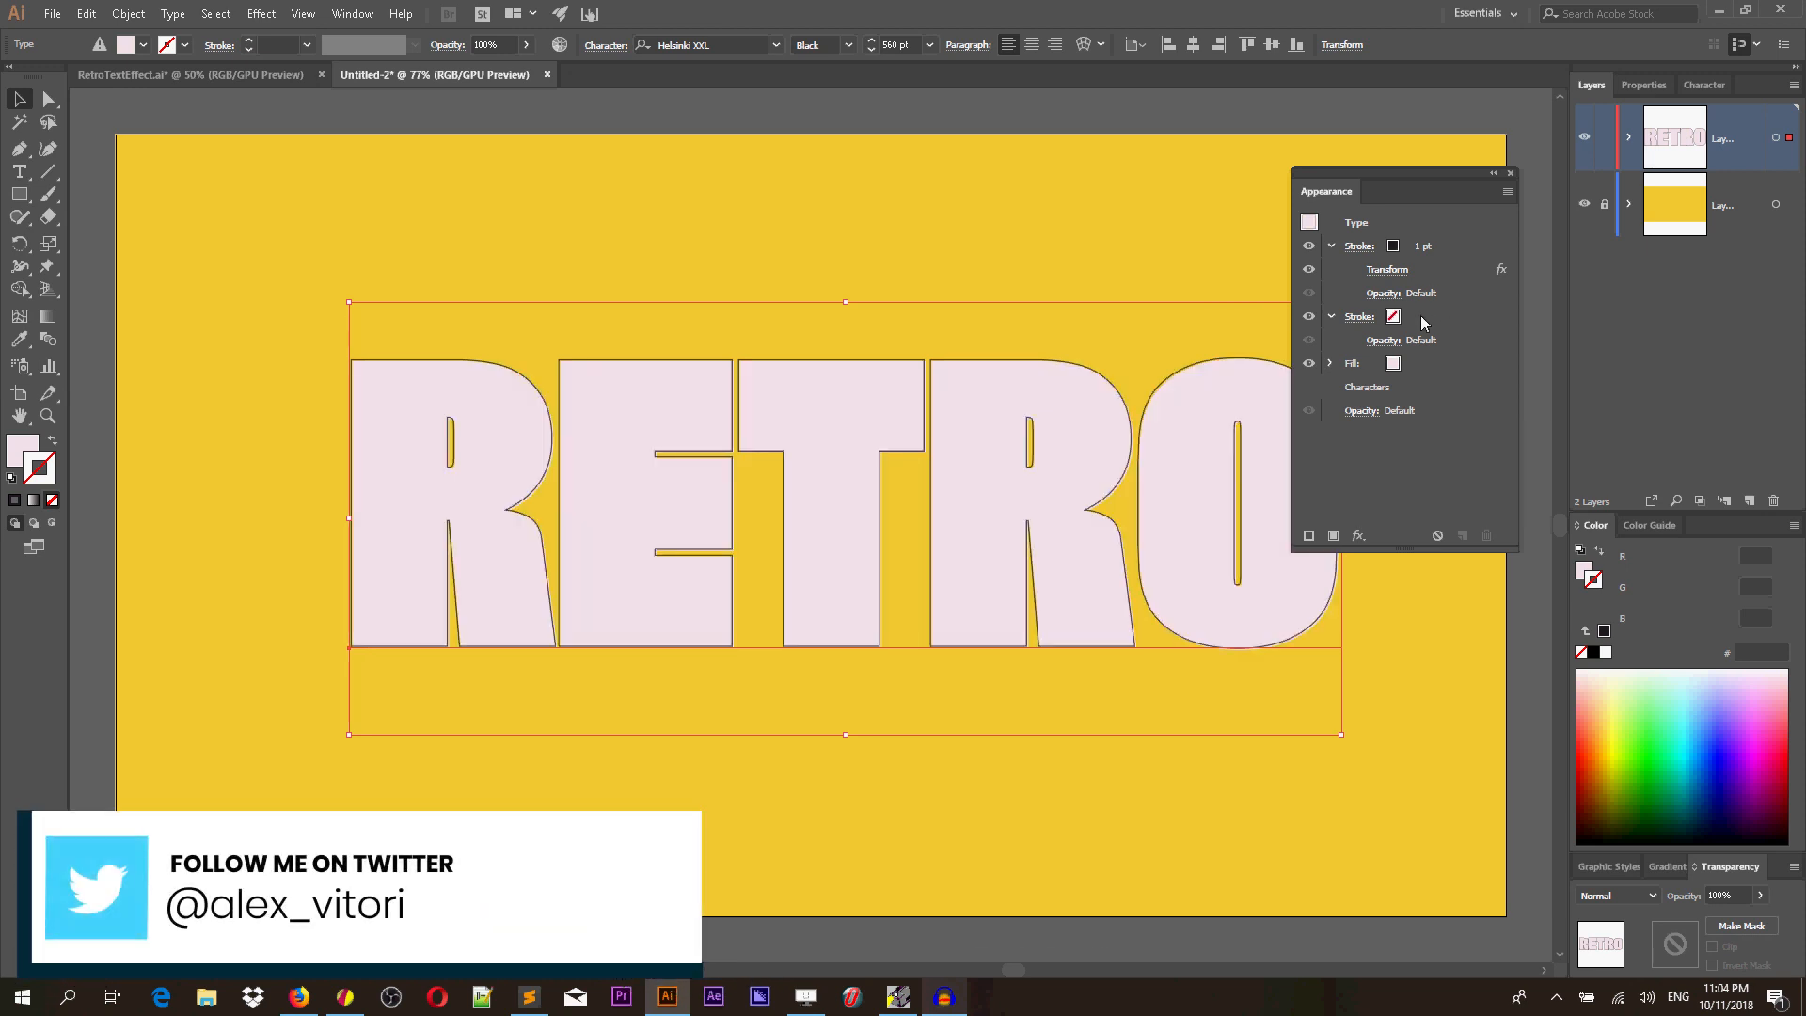
left_click(1422, 362)
left_click(1425, 320)
left_click(1488, 534)
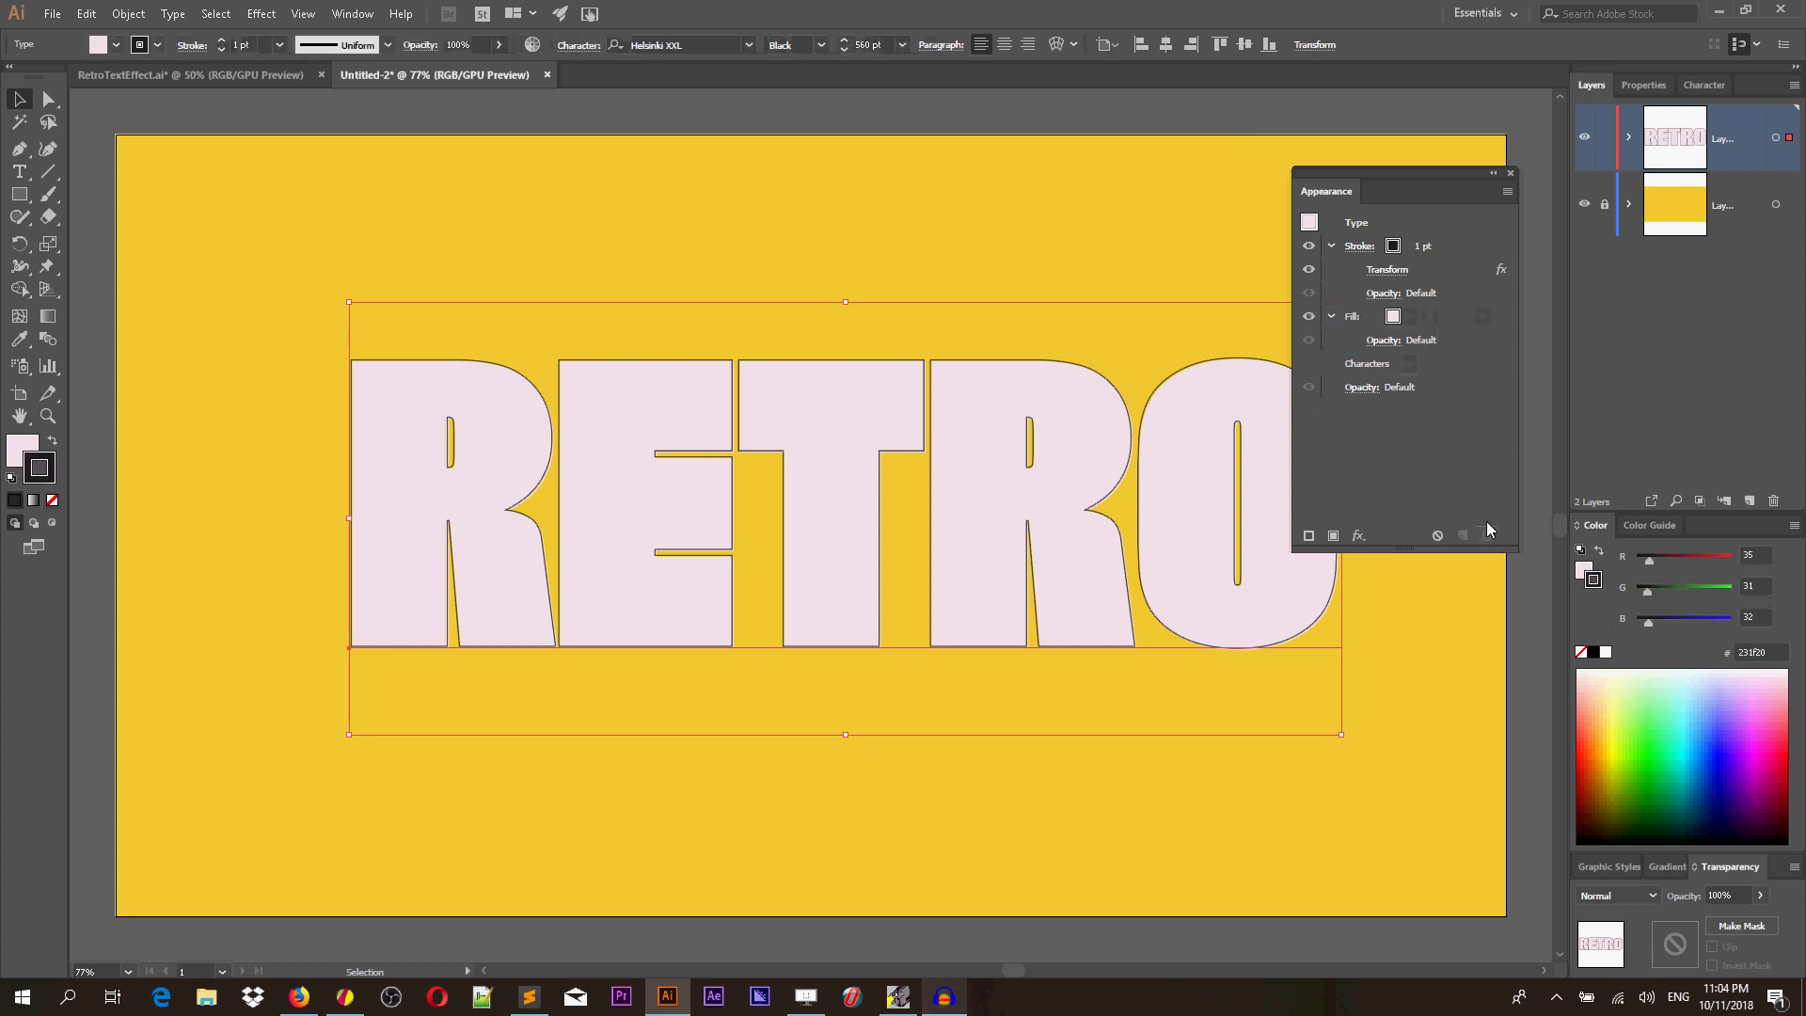
Apply the Charcoal sketch effect to the fill with thickness 2, detail 0 and light/dark balance 100.
left_click(1434, 320)
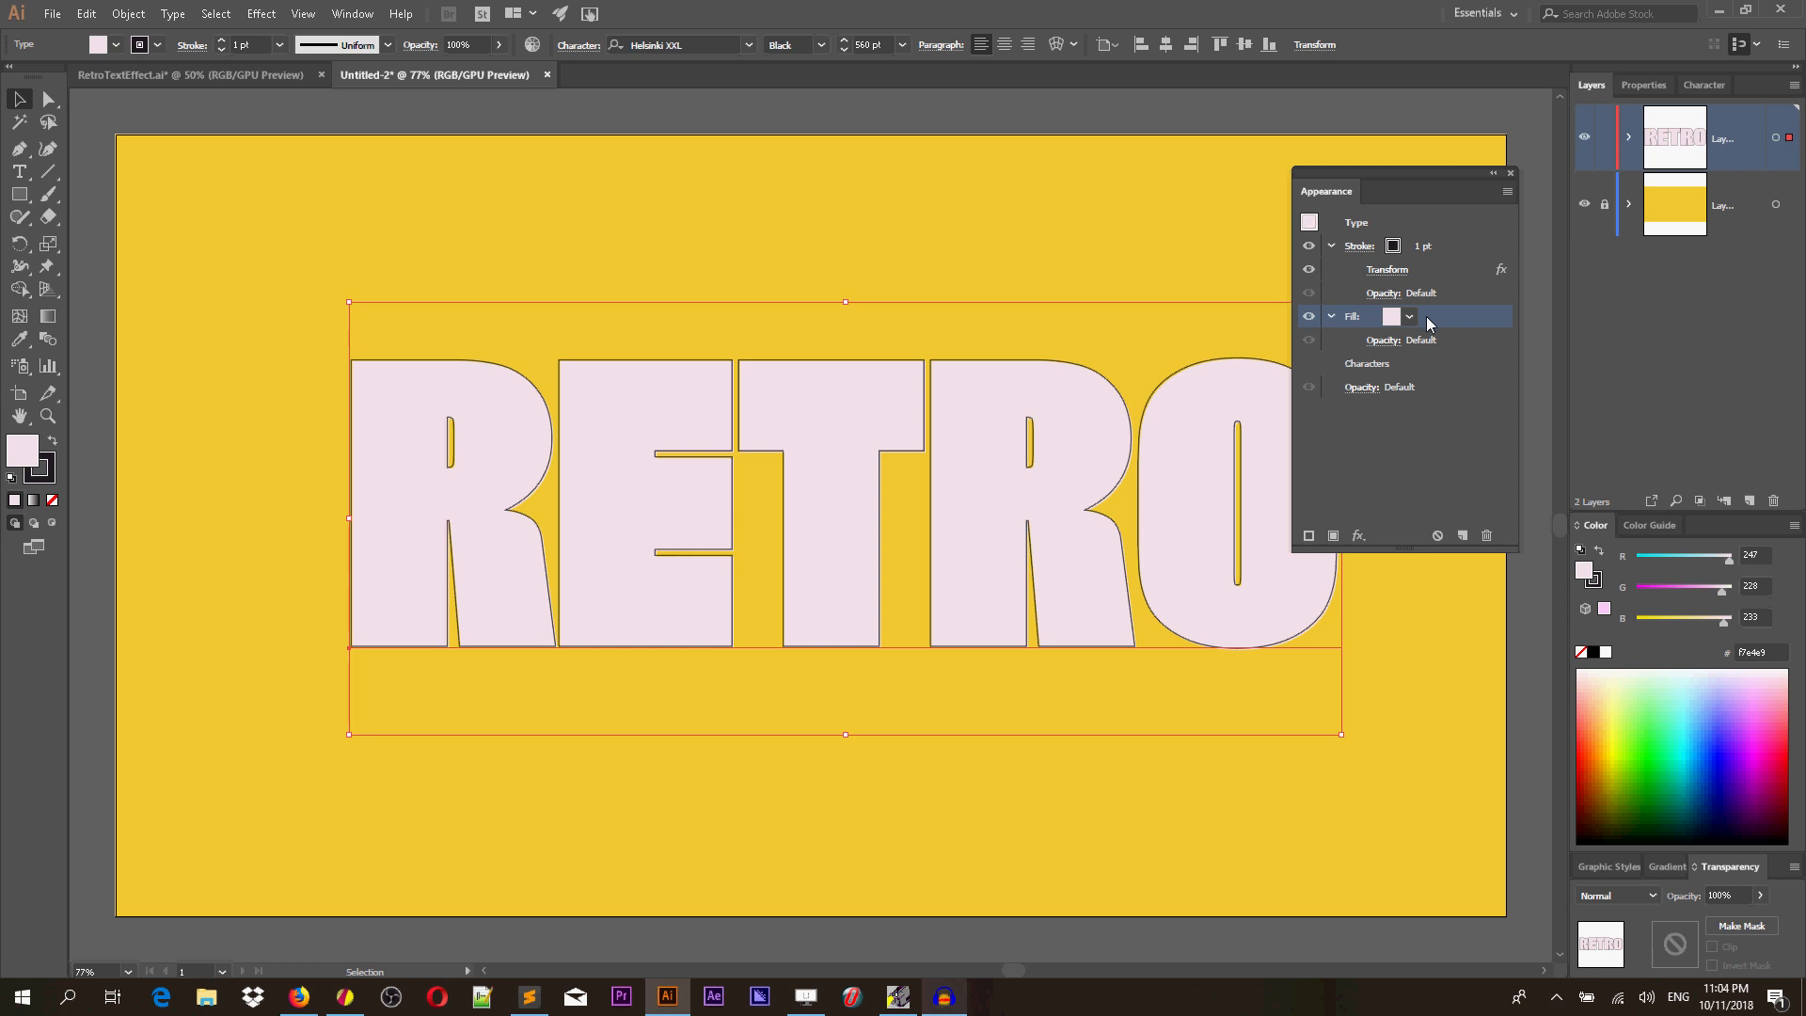
left_click(218, 77)
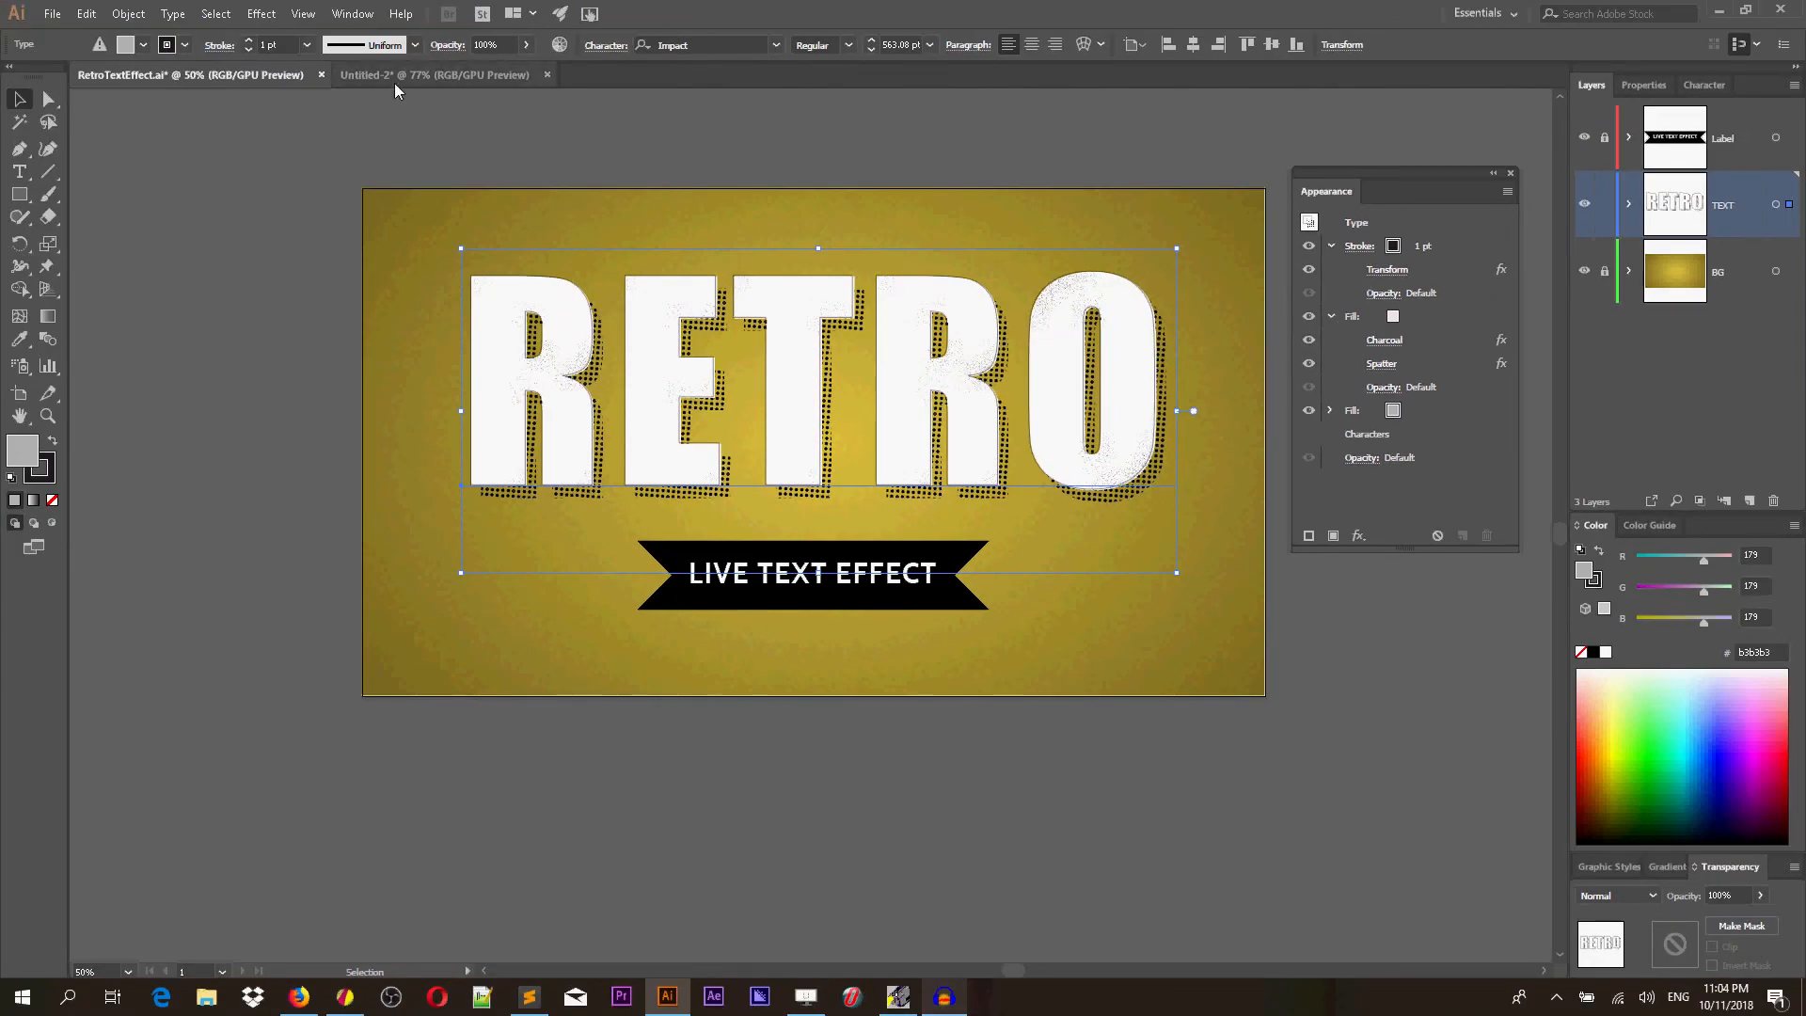
left_click(391, 77)
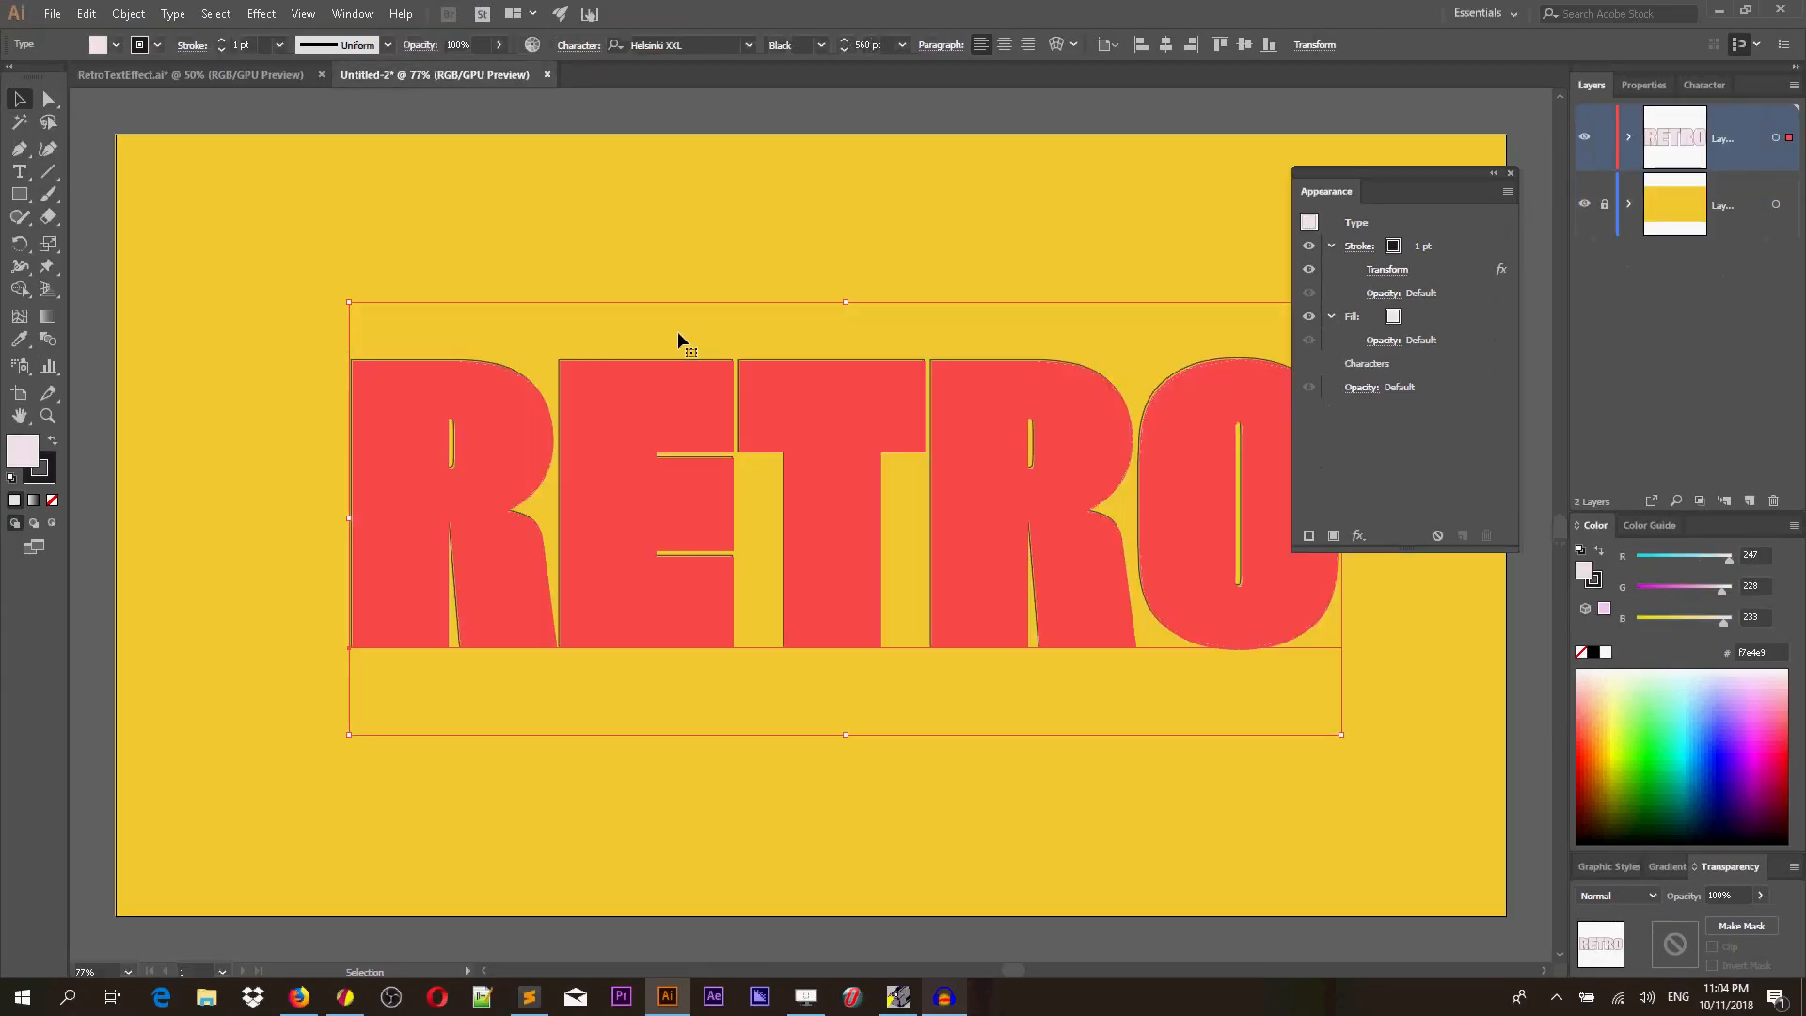
left_click(256, 12)
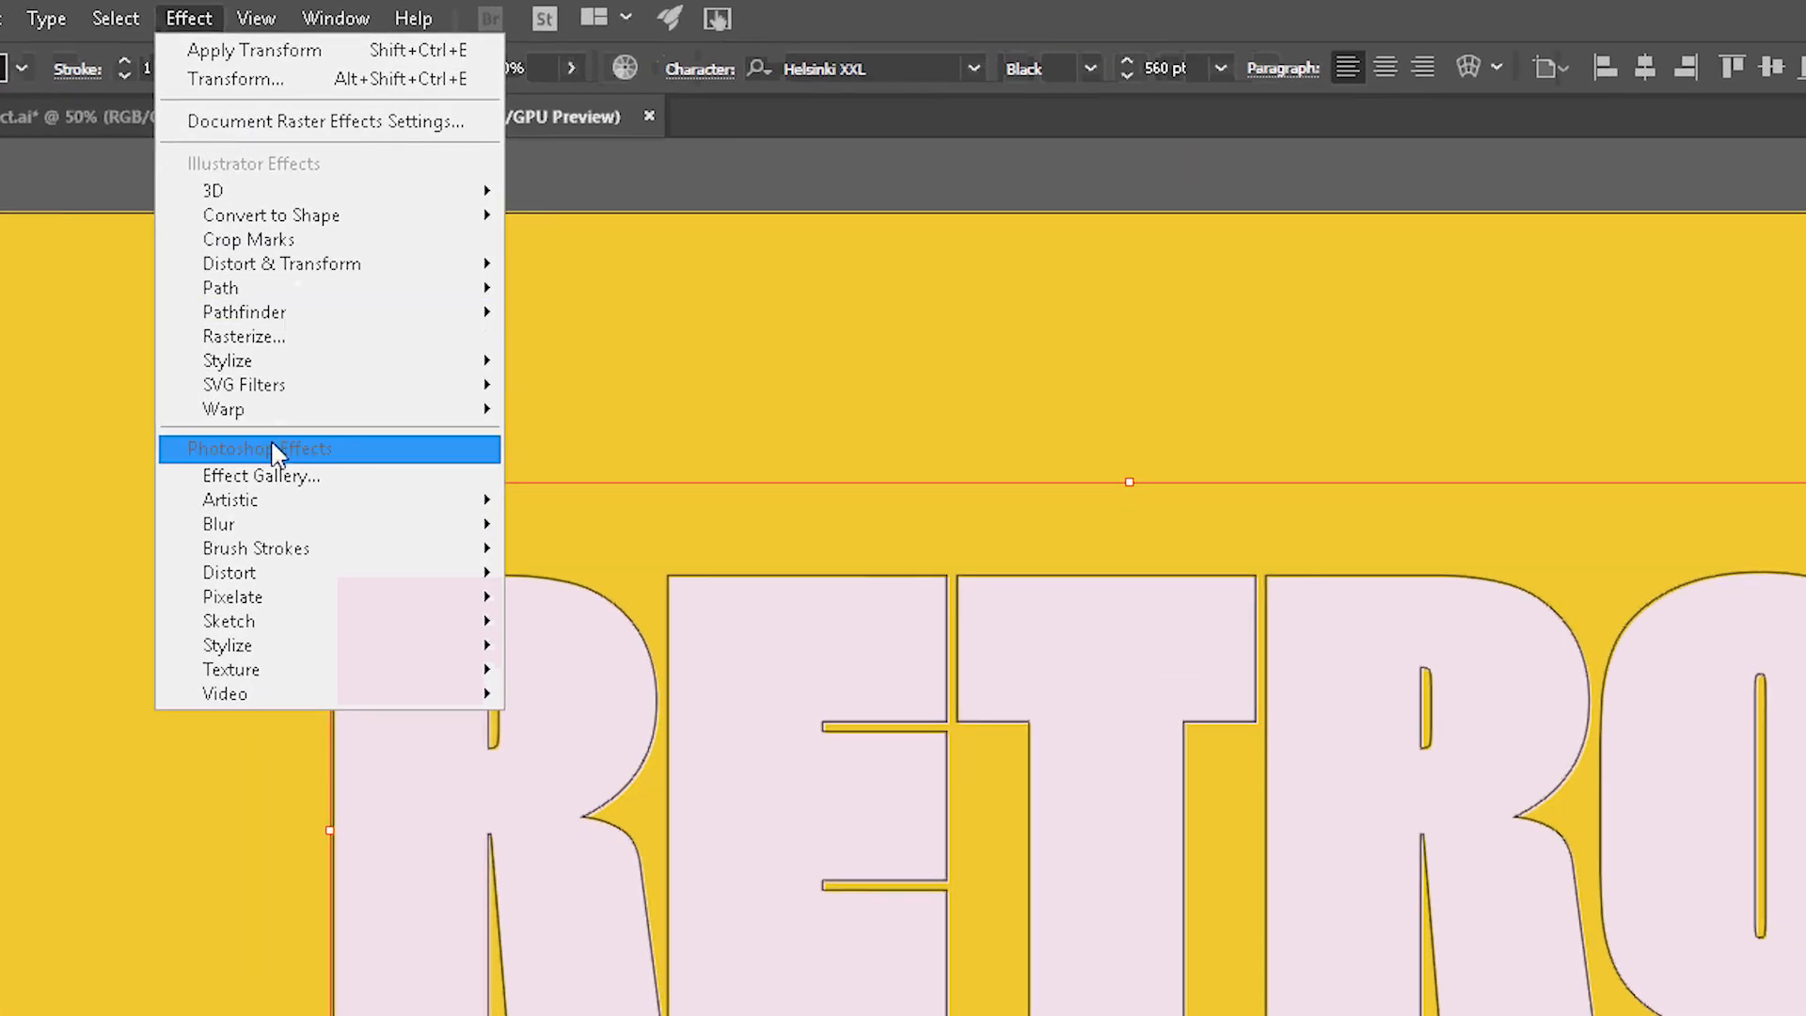
left_click(273, 438)
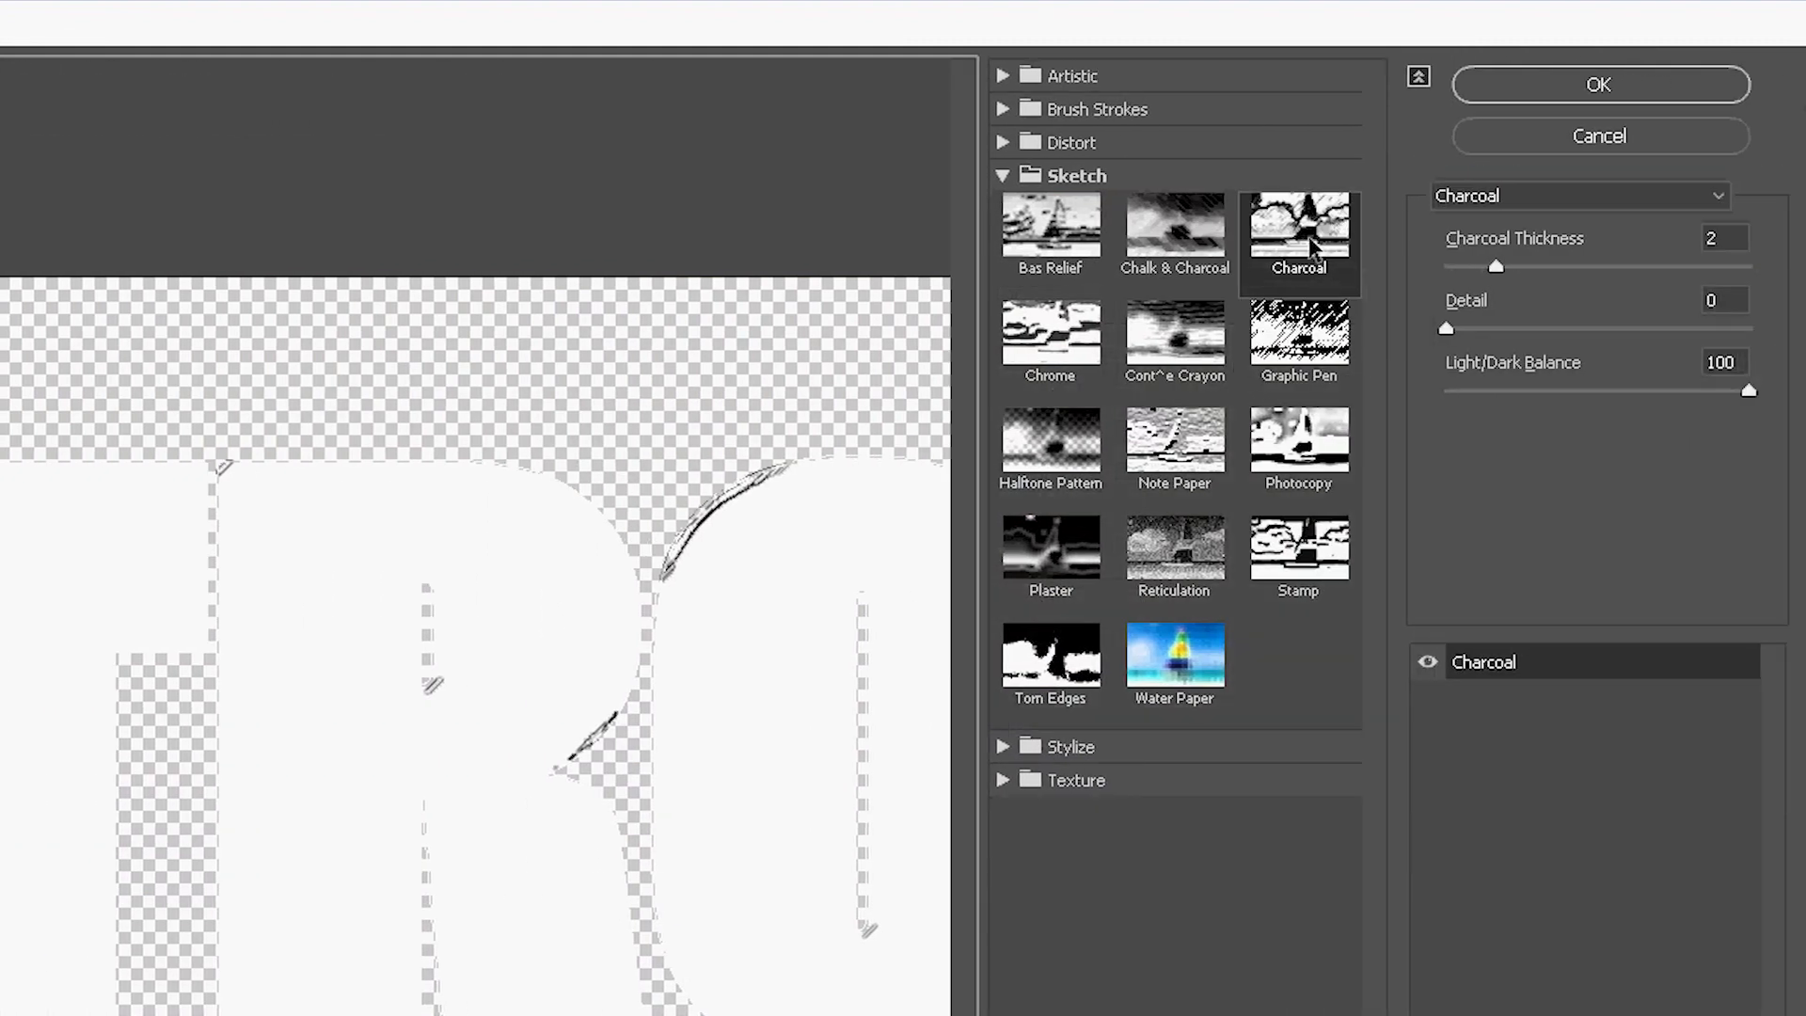
left_click(1306, 238)
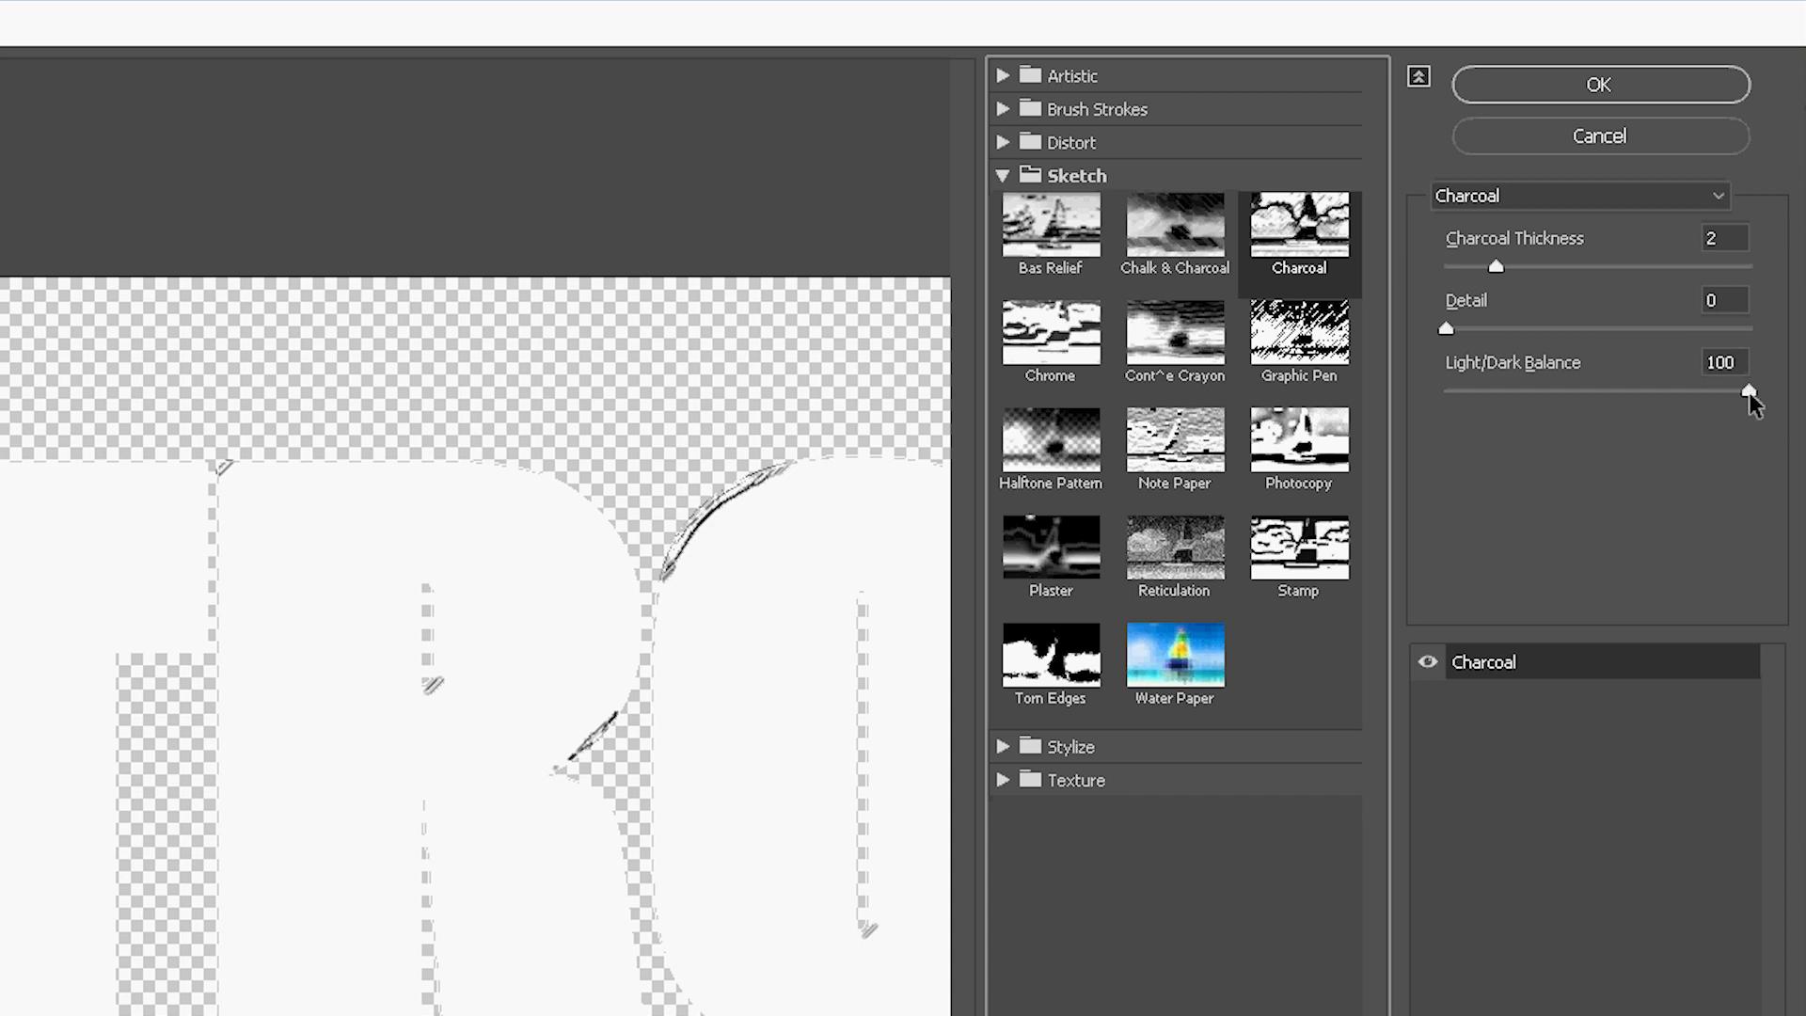
left_click(1633, 86)
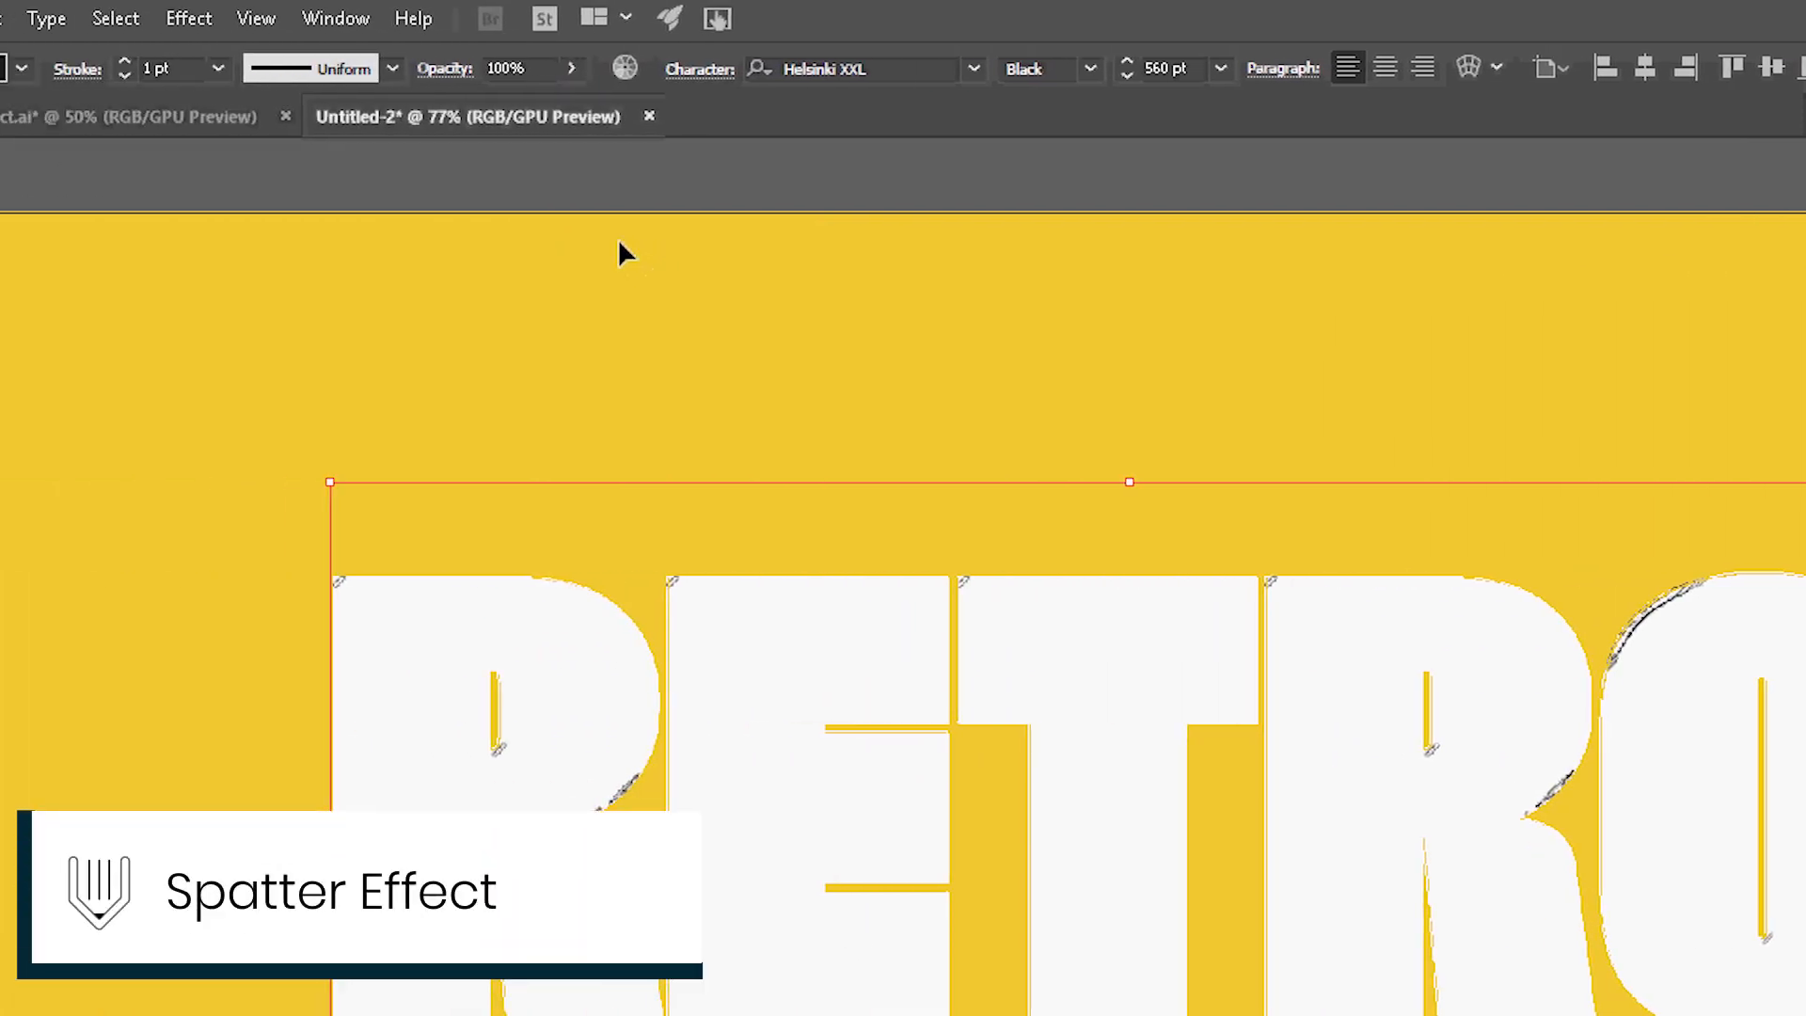
Apply the Spatter brush-stroke effect to the text with spray radius 21 and smoothness 1.
left_click(193, 20)
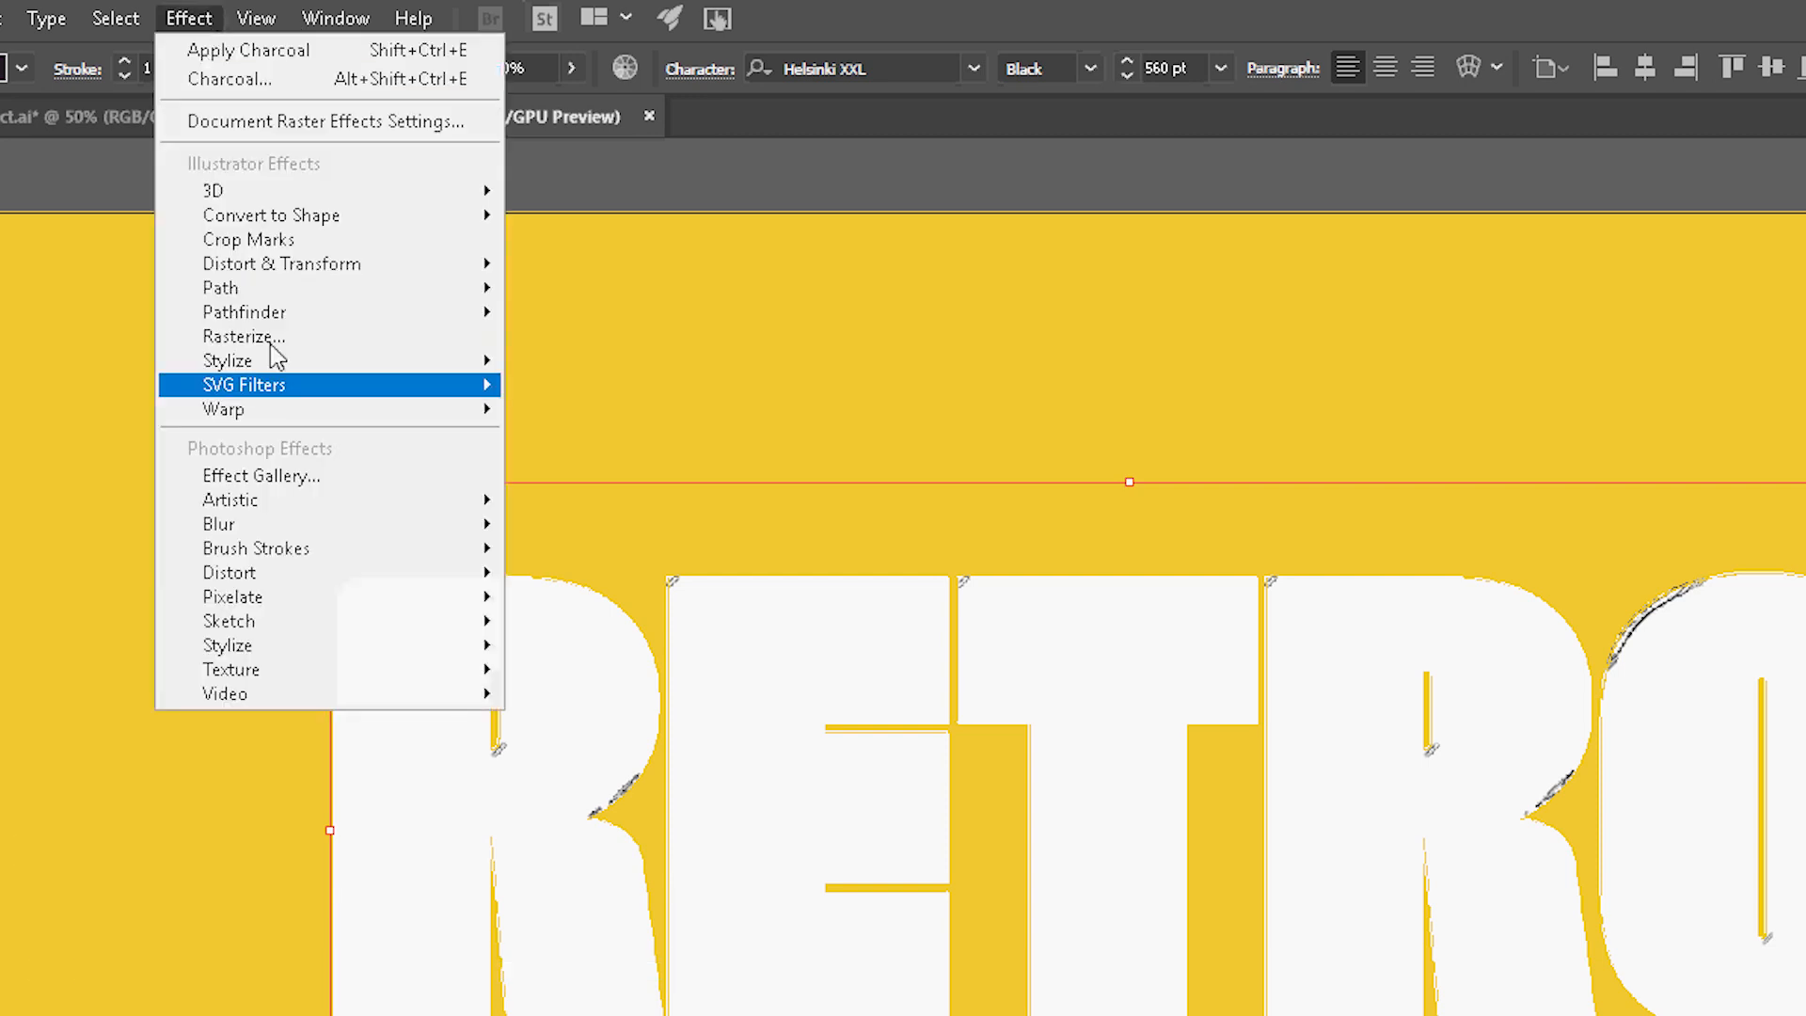
left_click(311, 476)
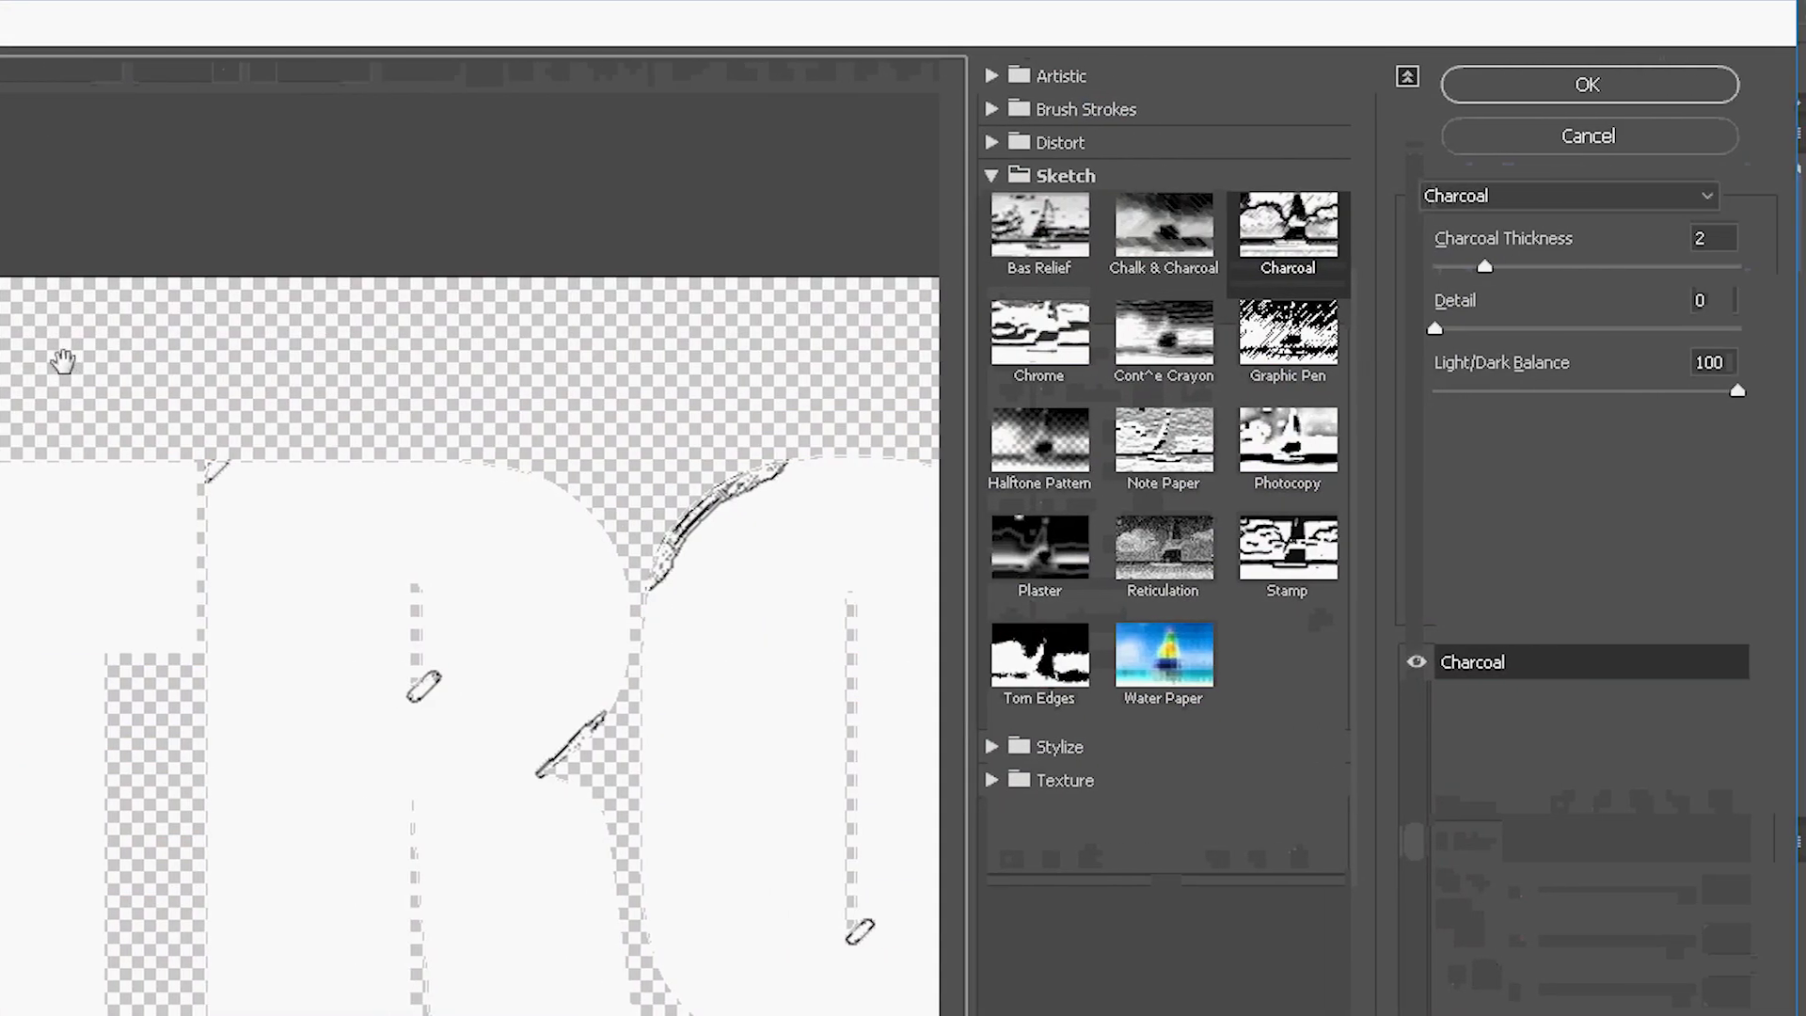
left_click(1102, 113)
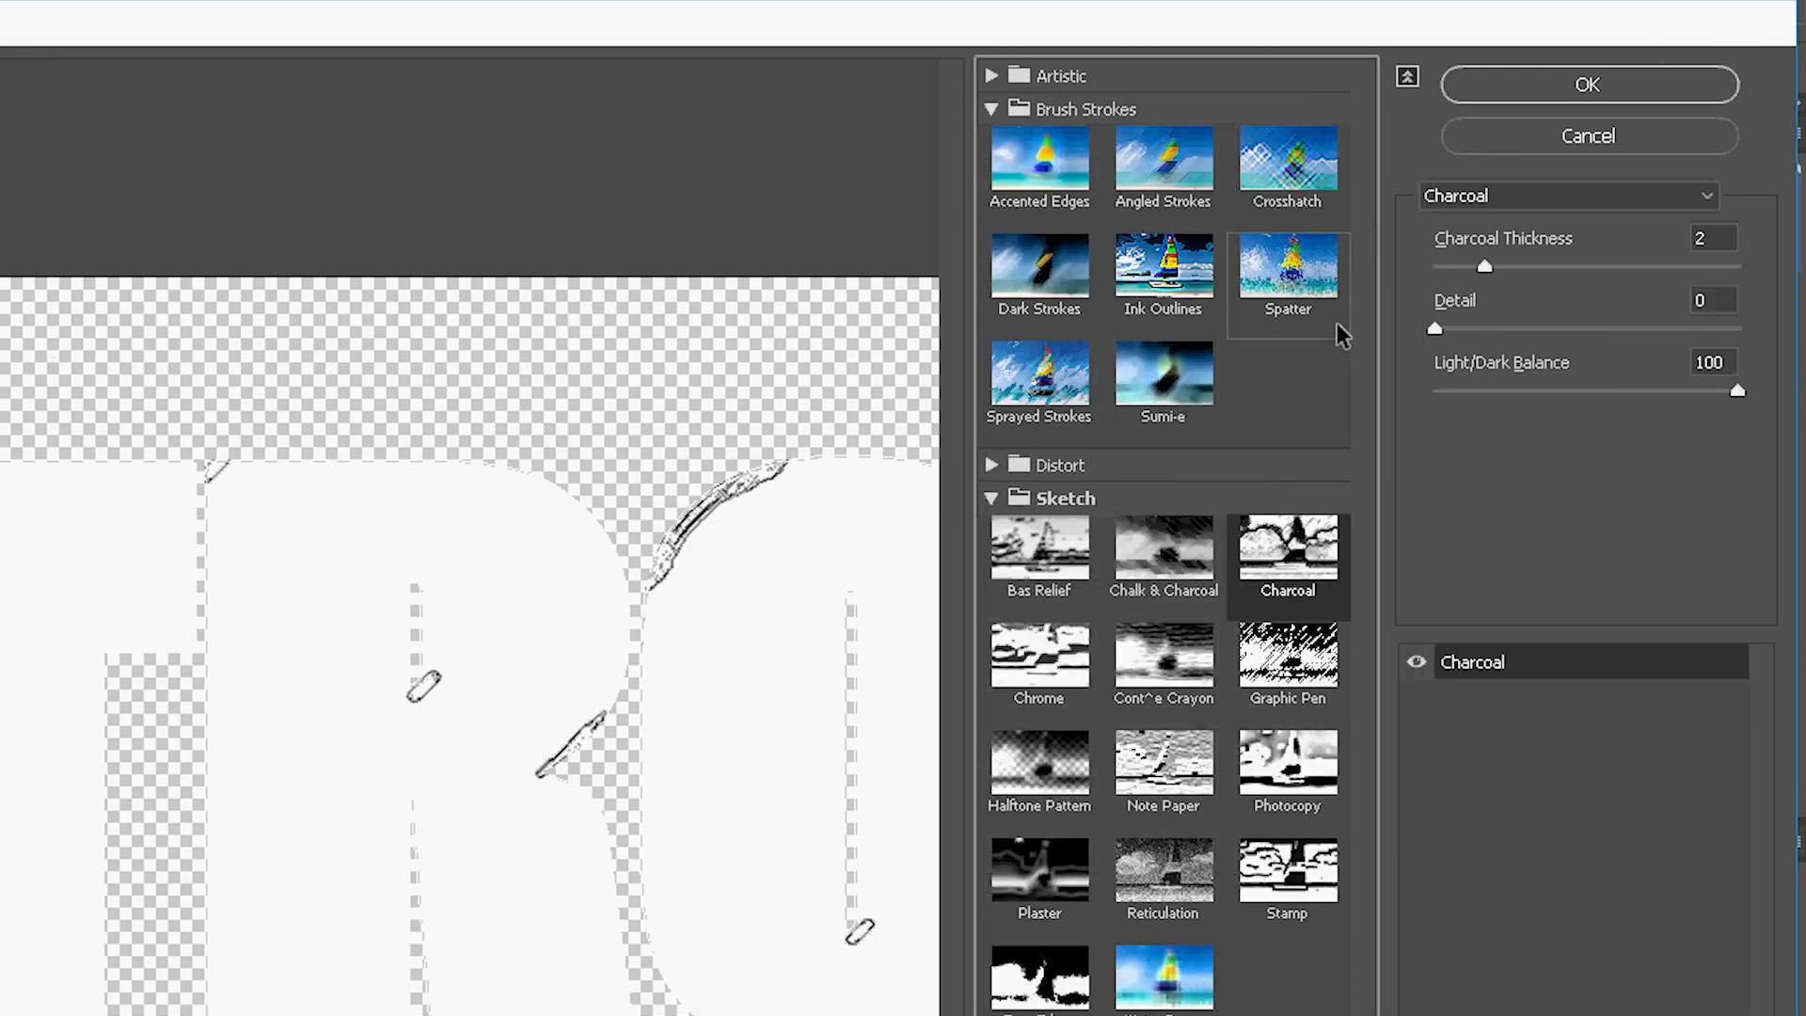
left_click(1311, 301)
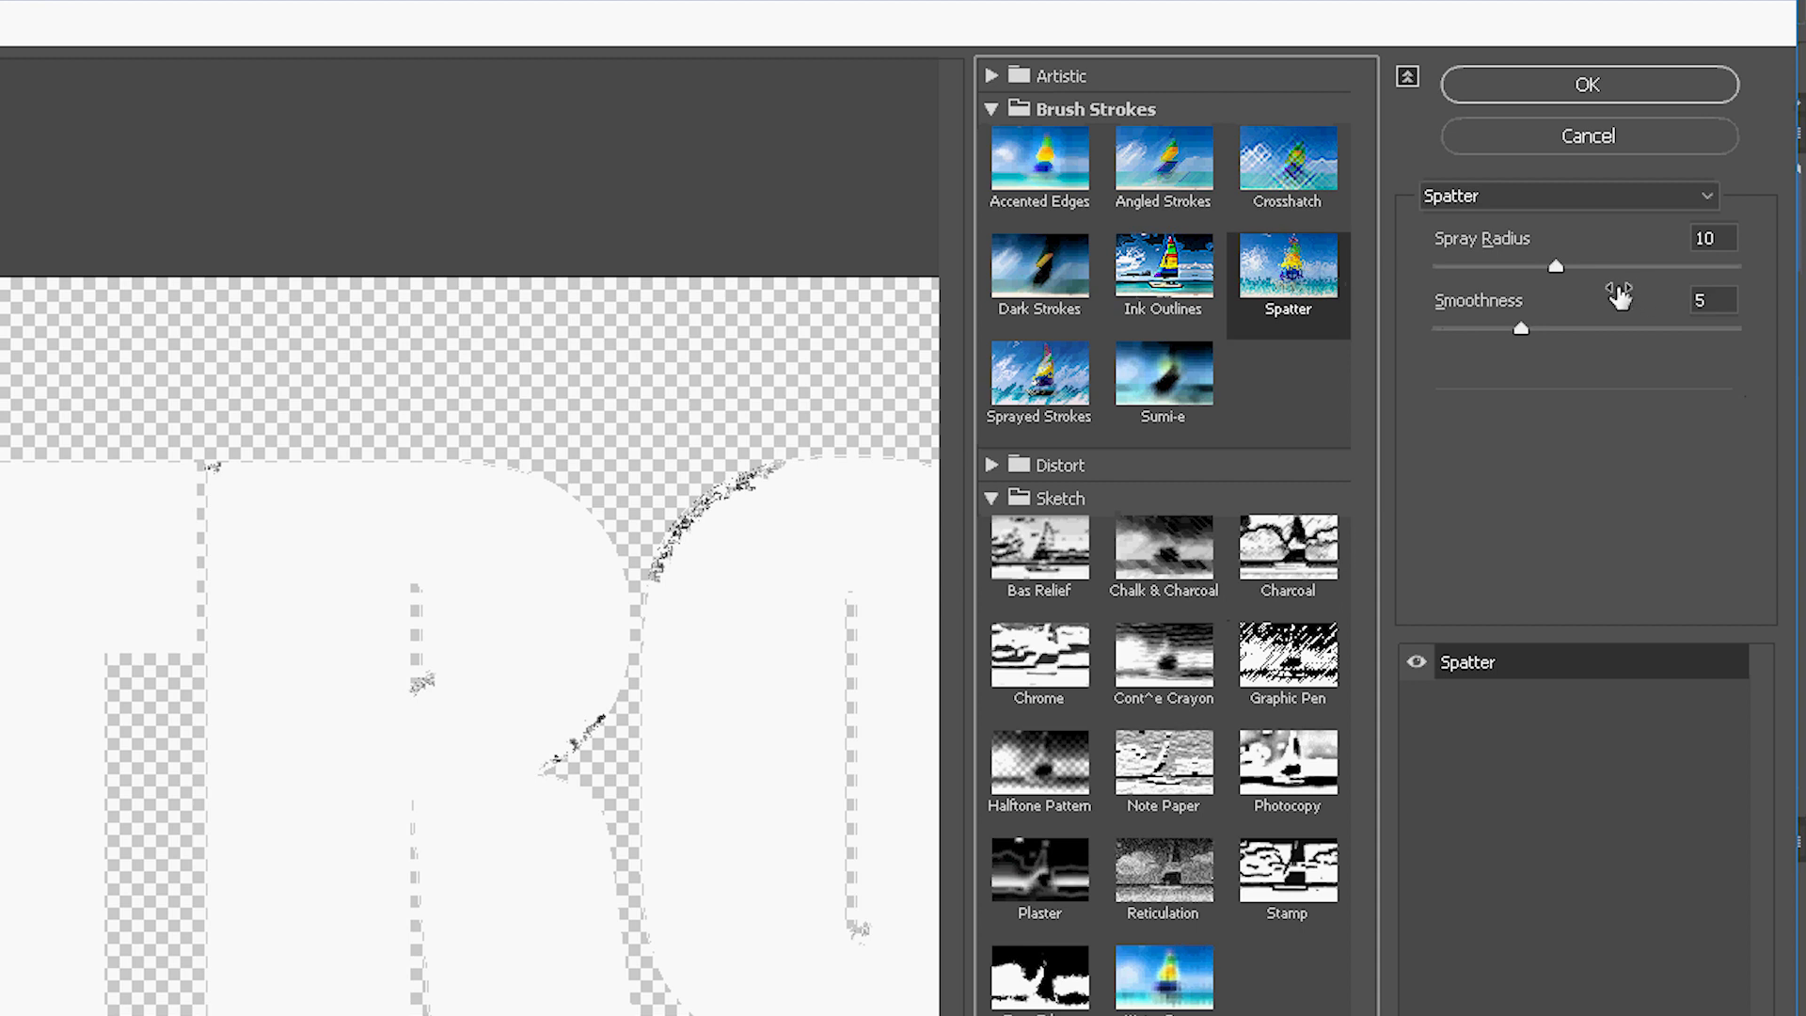
left_click_drag(1557, 266, 1684, 278)
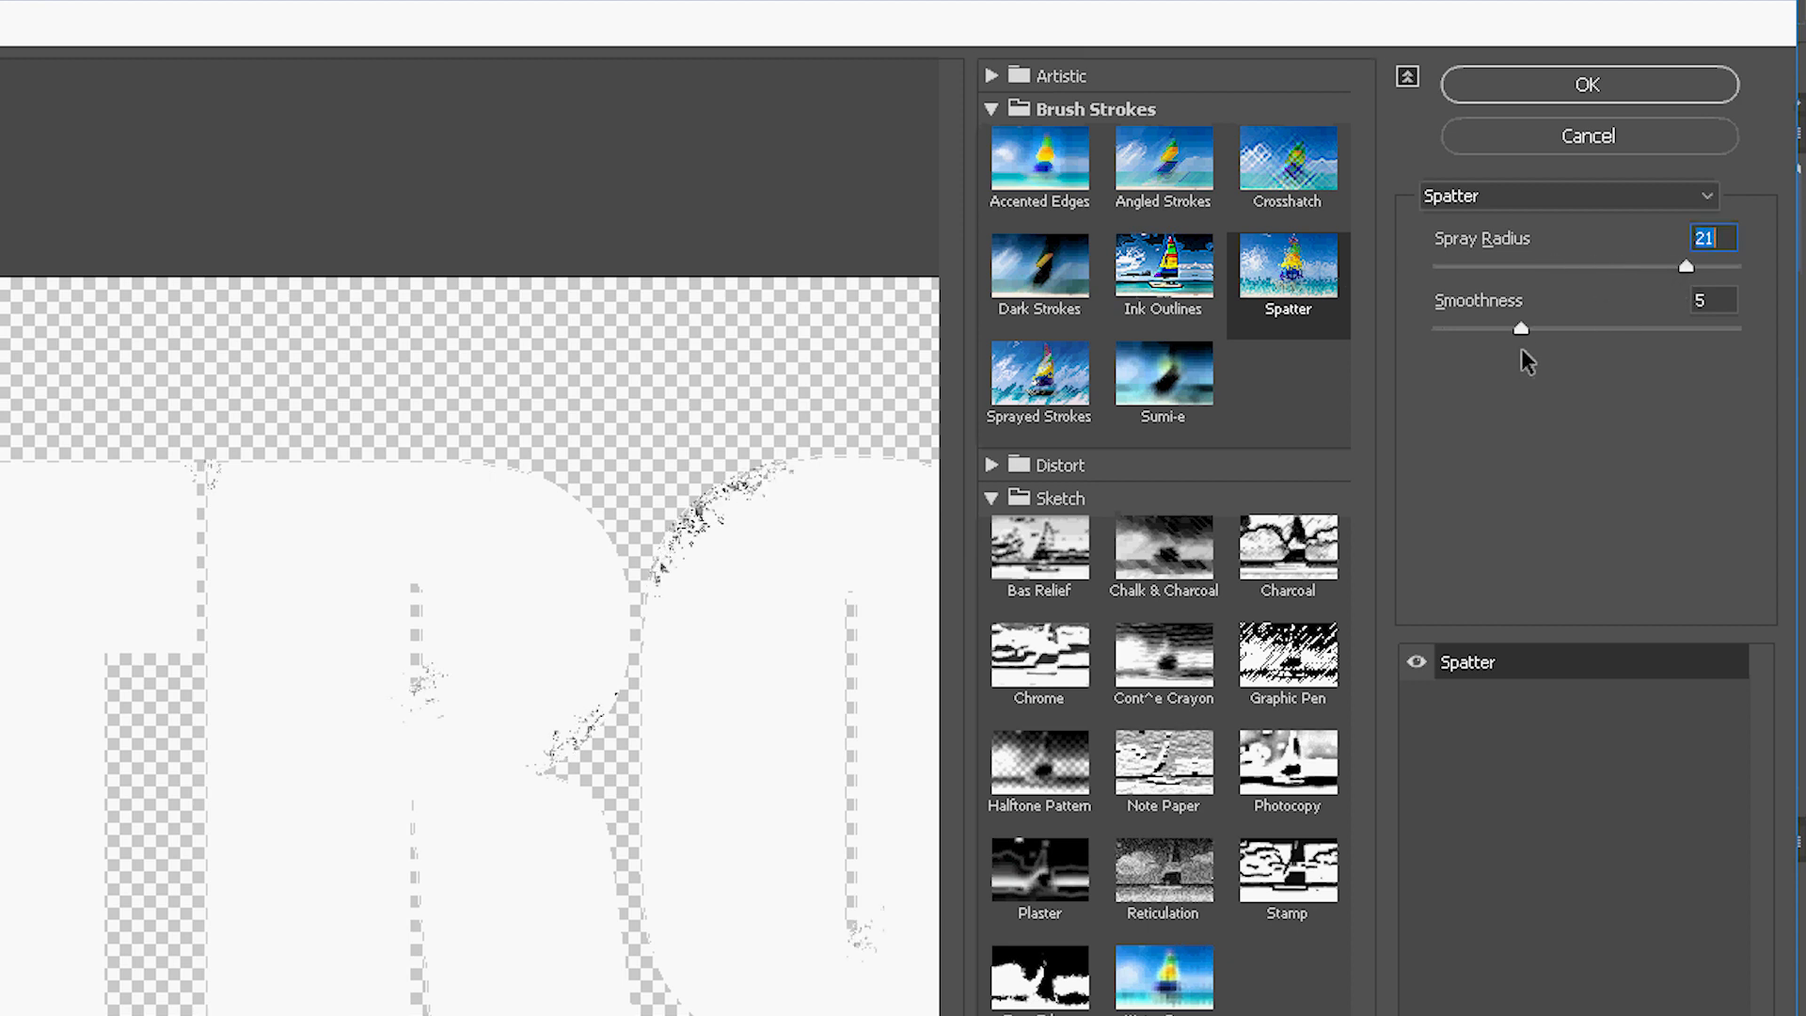
left_click_drag(1528, 330, 1383, 347)
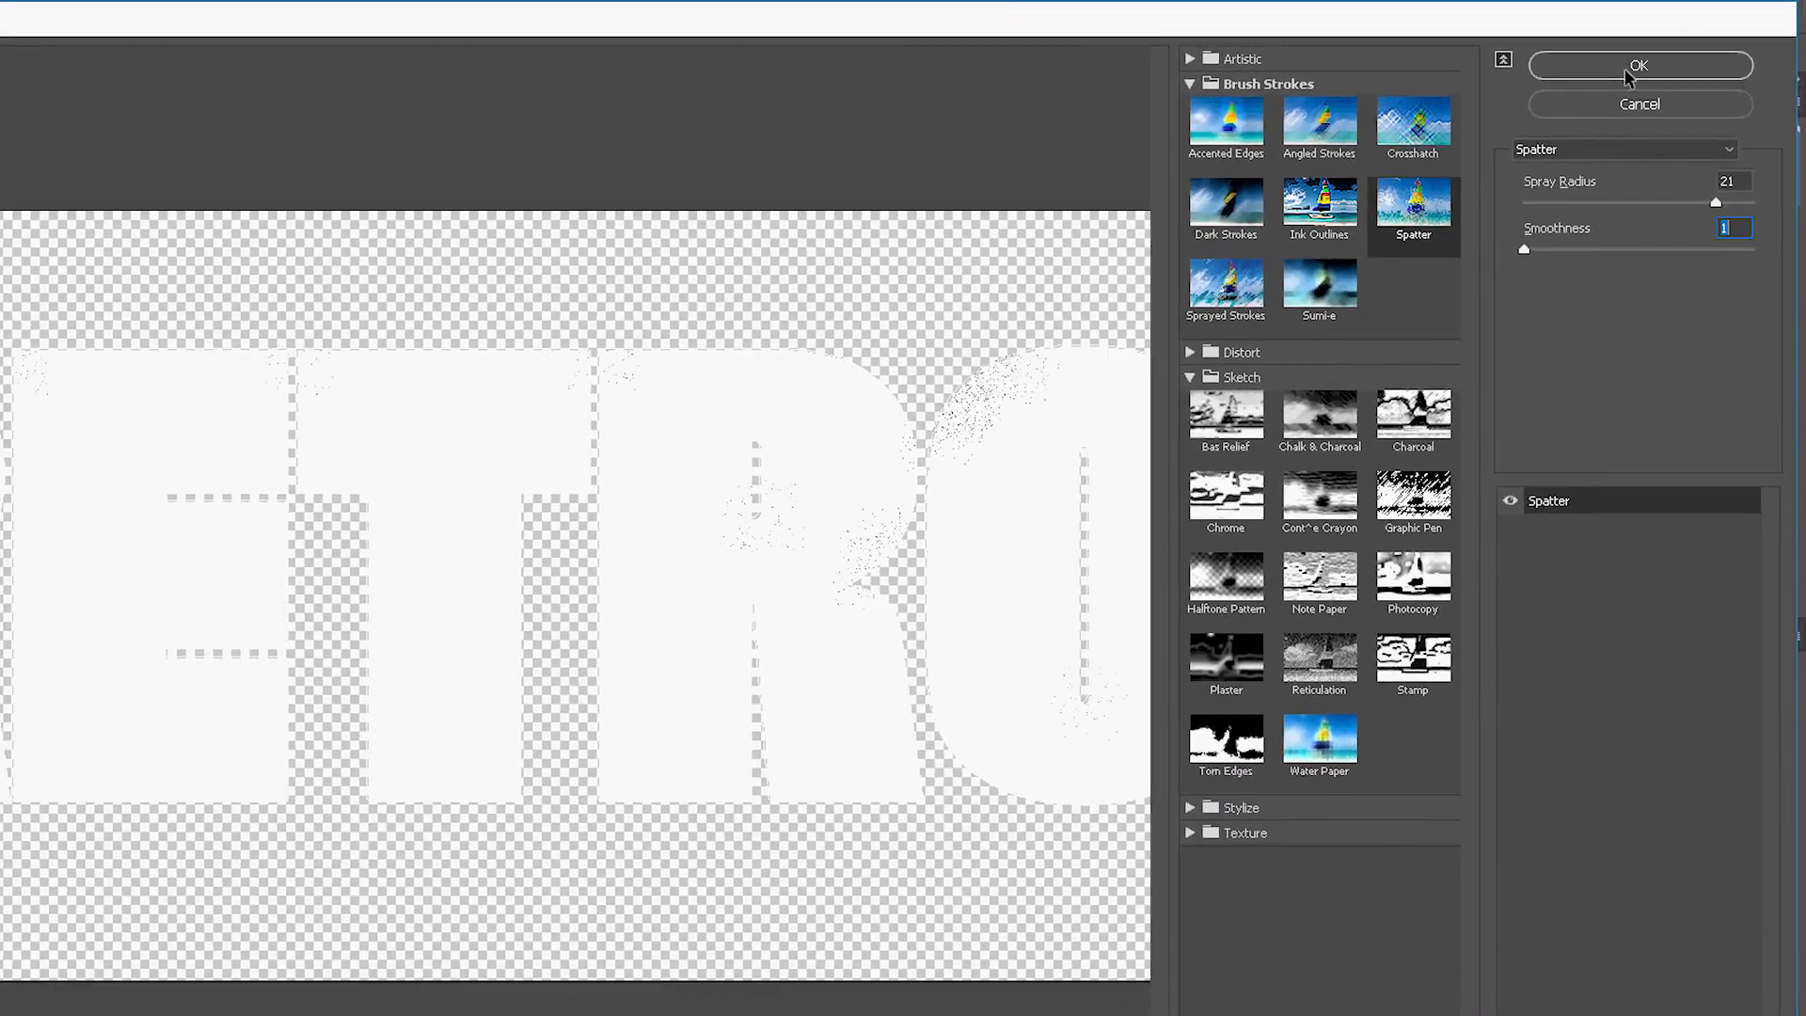
left_click(1618, 72)
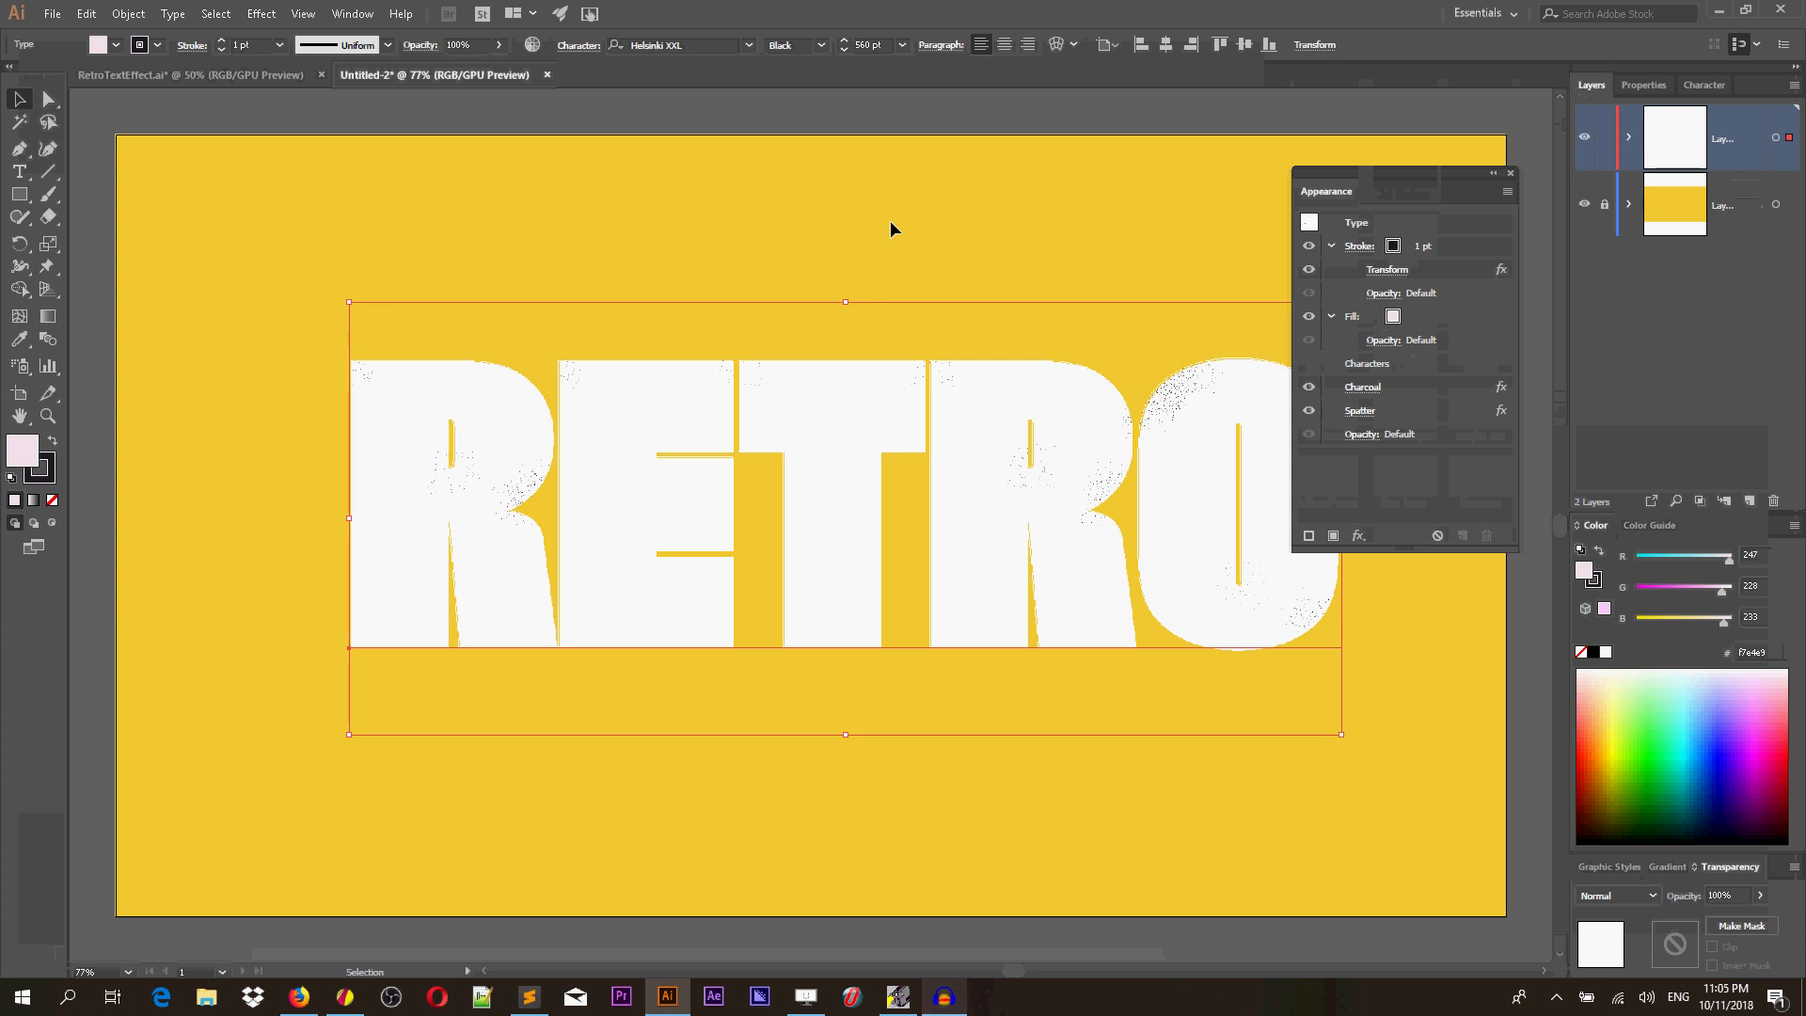
Add a new fill to the text's appearance and move it directly below the stroke.
left_click(1334, 535)
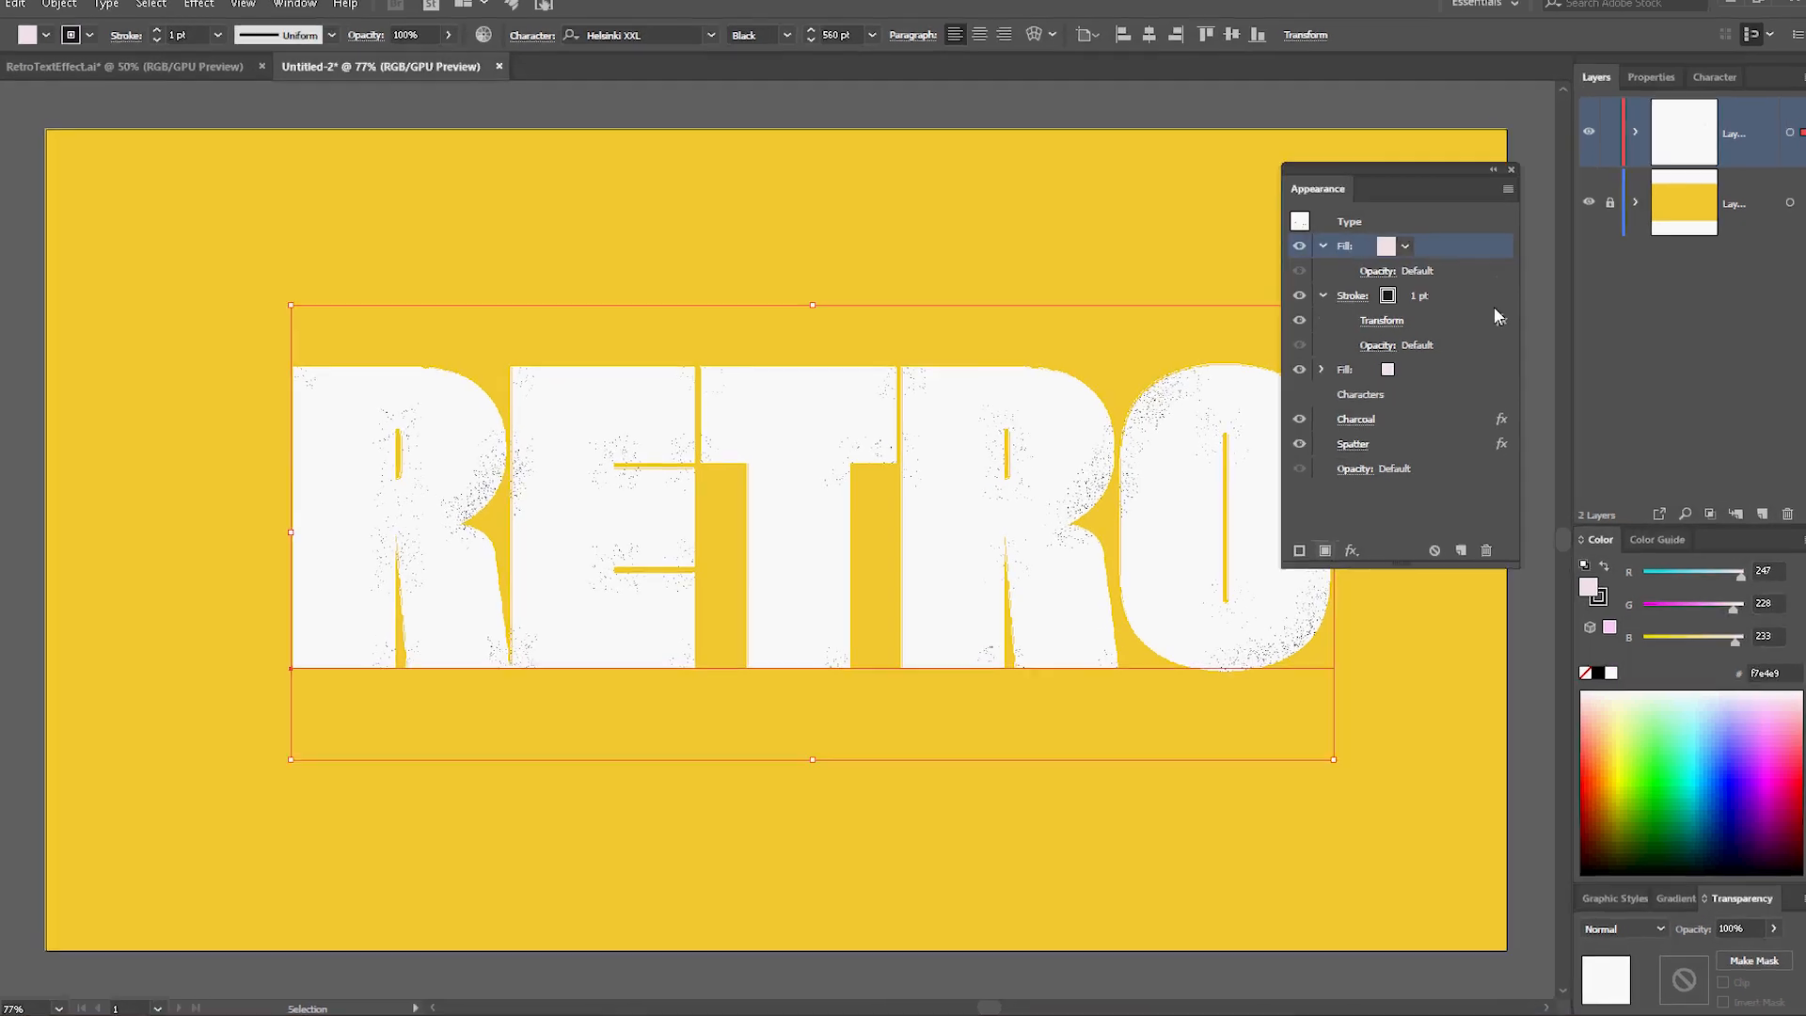
left_click_drag(1424, 245, 1436, 402)
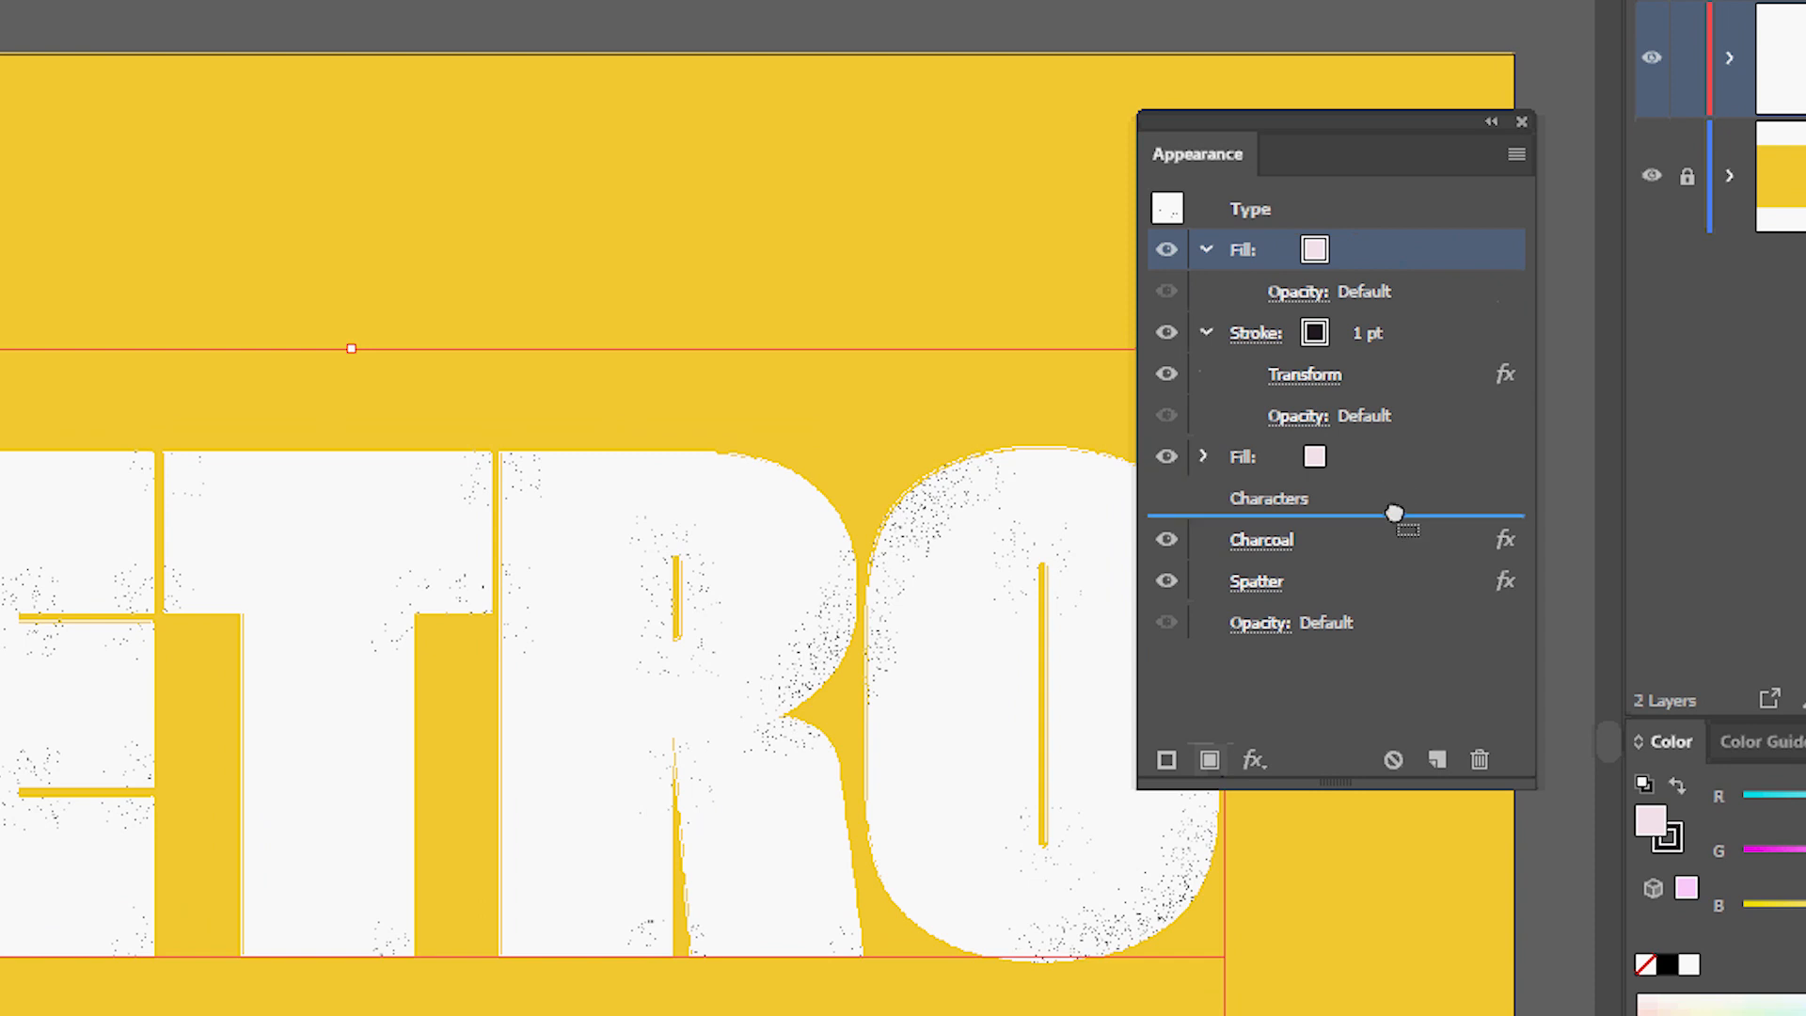
mouse_move(1394, 513)
left_mouse_down()
mouse_move(1403, 489)
mouse_move(1411, 573)
mouse_move(1408, 558)
mouse_move(1371, 624)
mouse_move(1387, 439)
mouse_move(1369, 363)
left_mouse_up()
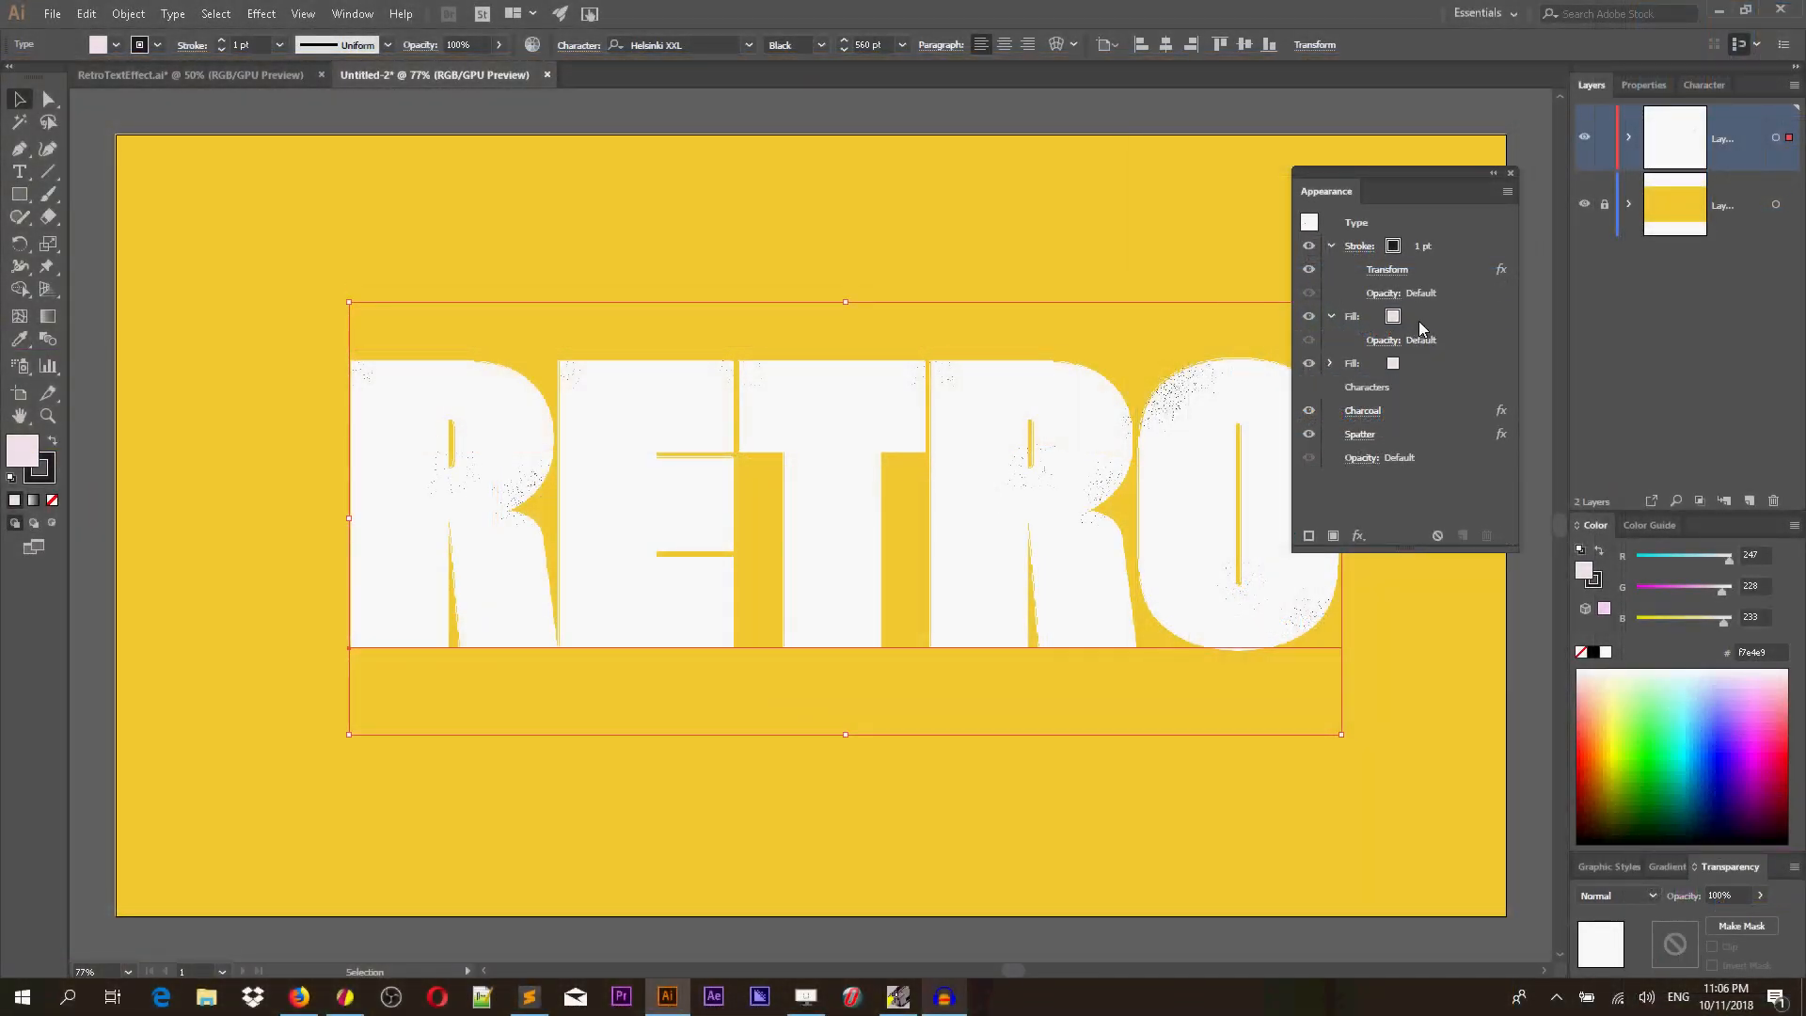
left_click(1418, 320)
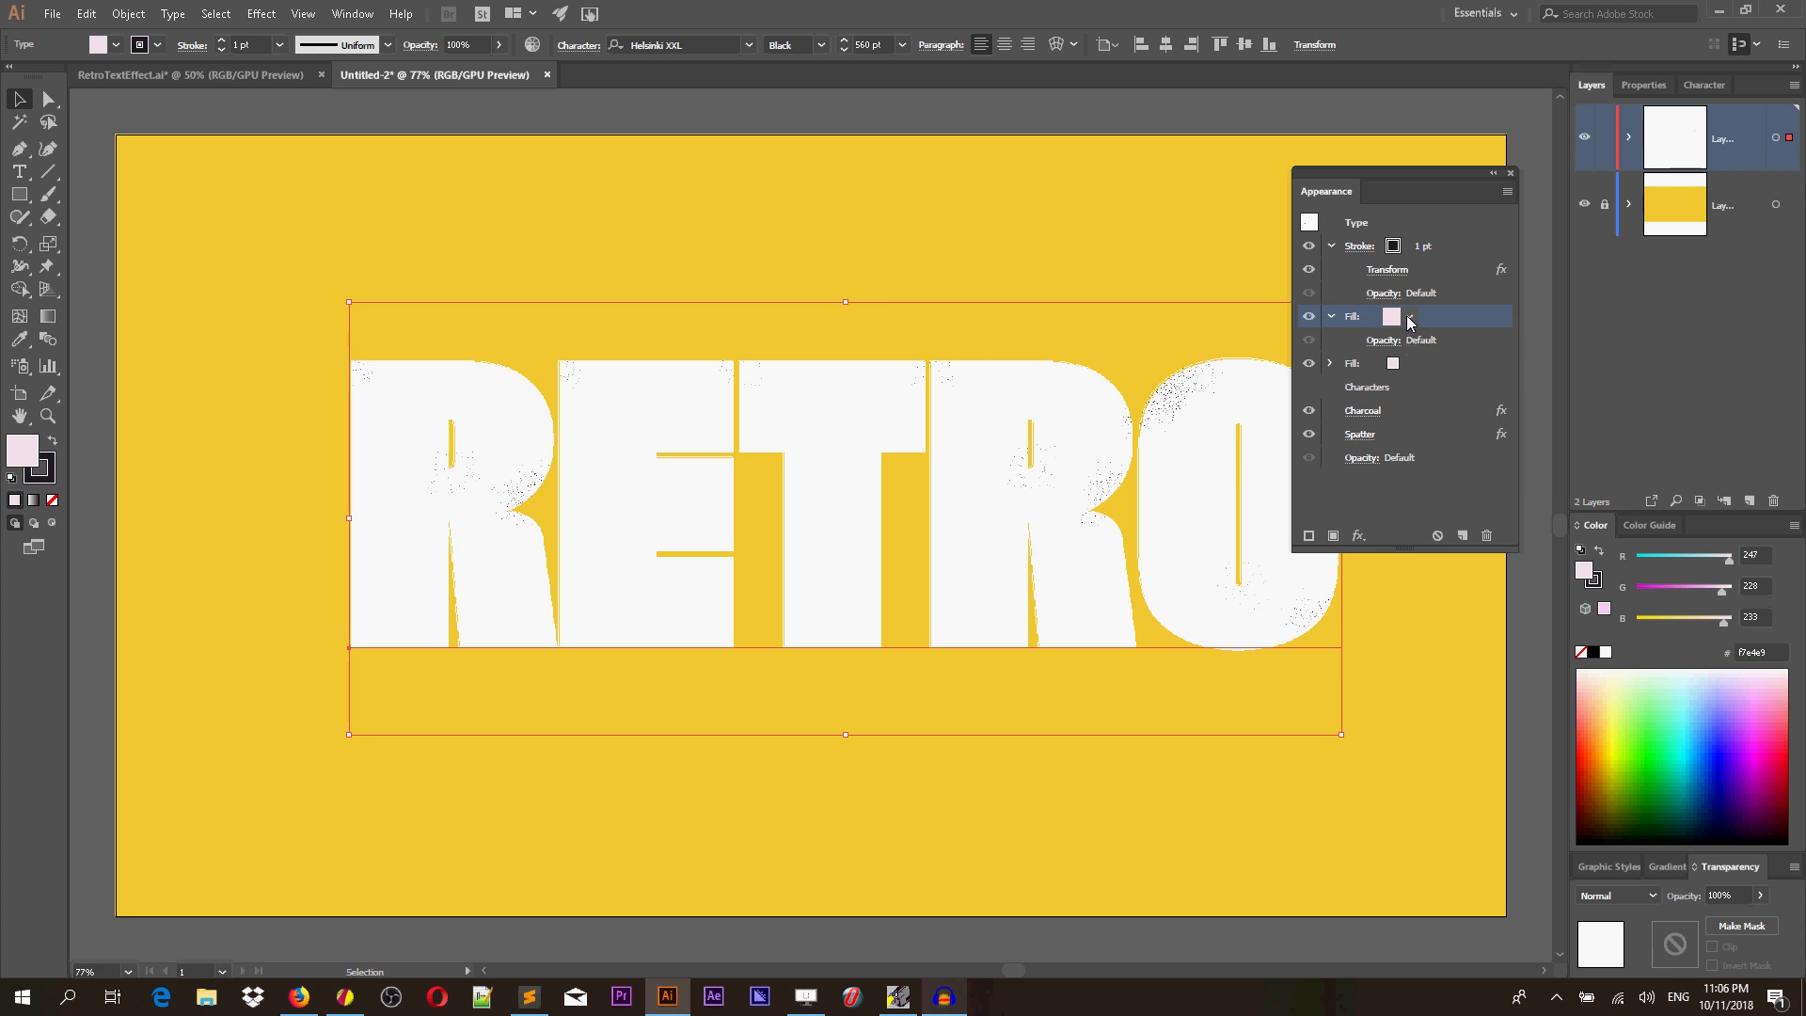
Apply a Transform effect to the new fill, moving it 20 px horizontally and 25 px vertically.
left_click(261, 13)
mouse_move(320, 165)
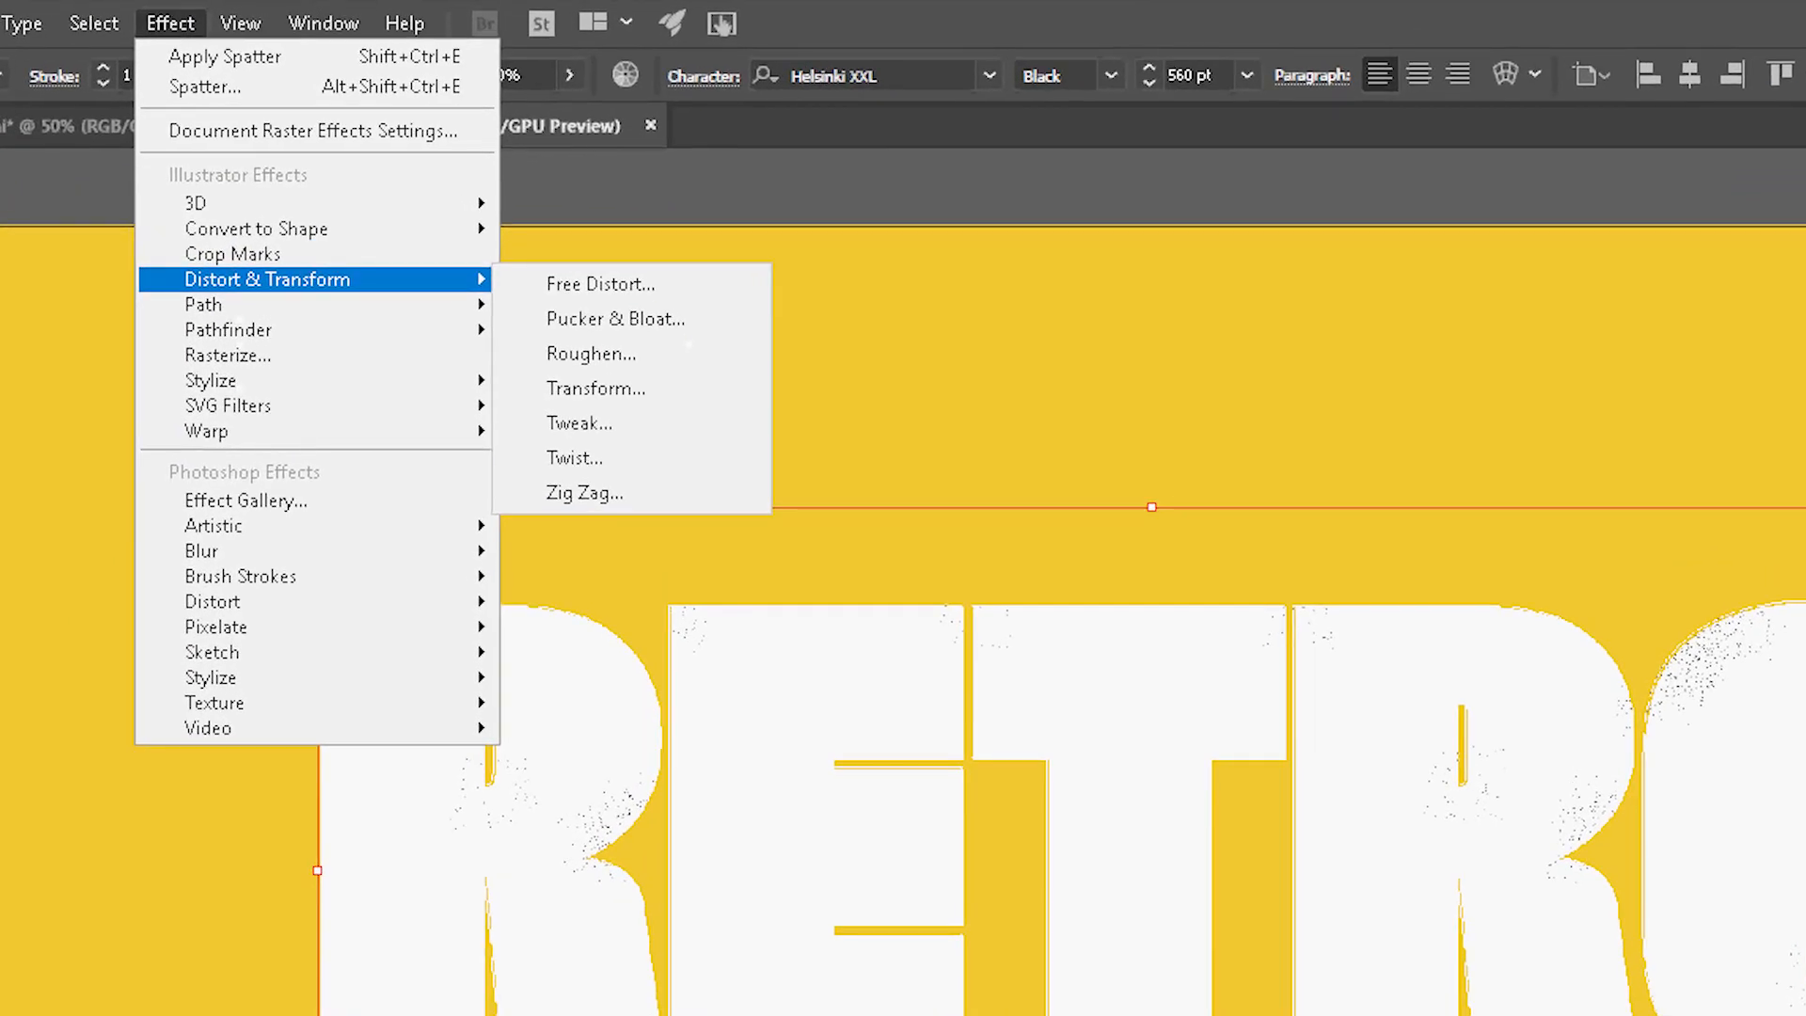
left_click(621, 389)
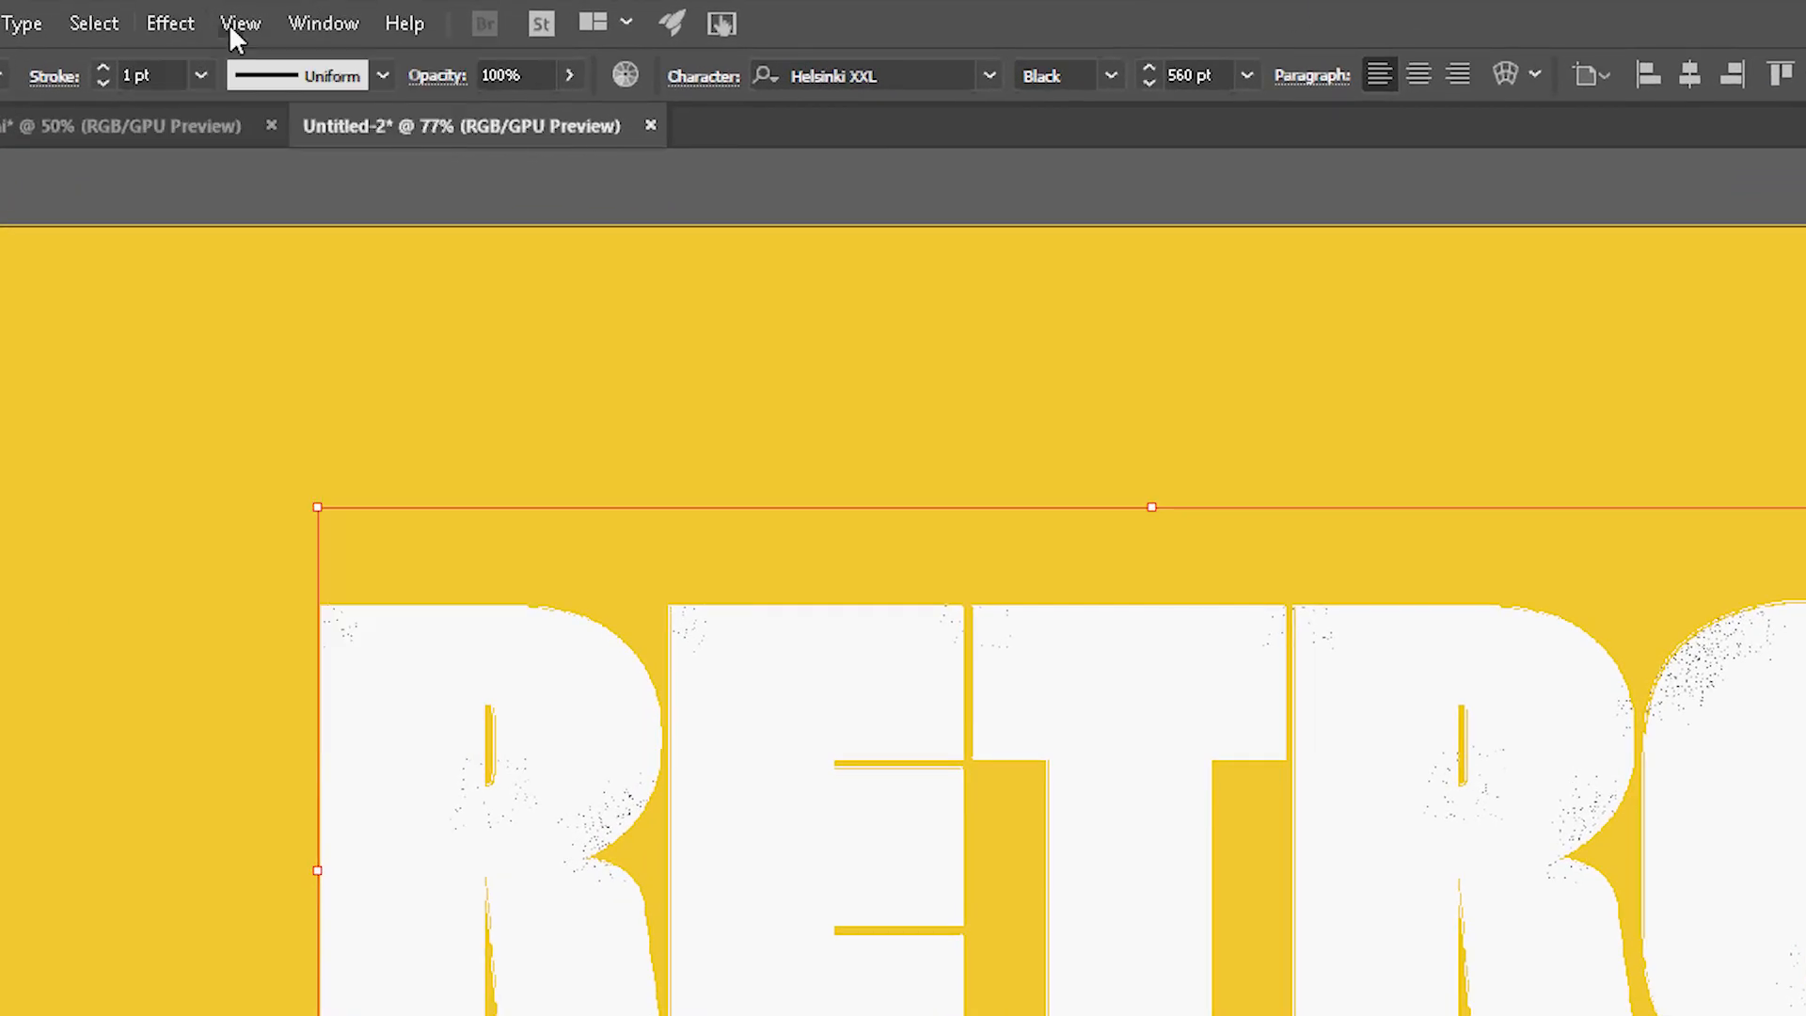
left_click(181, 25)
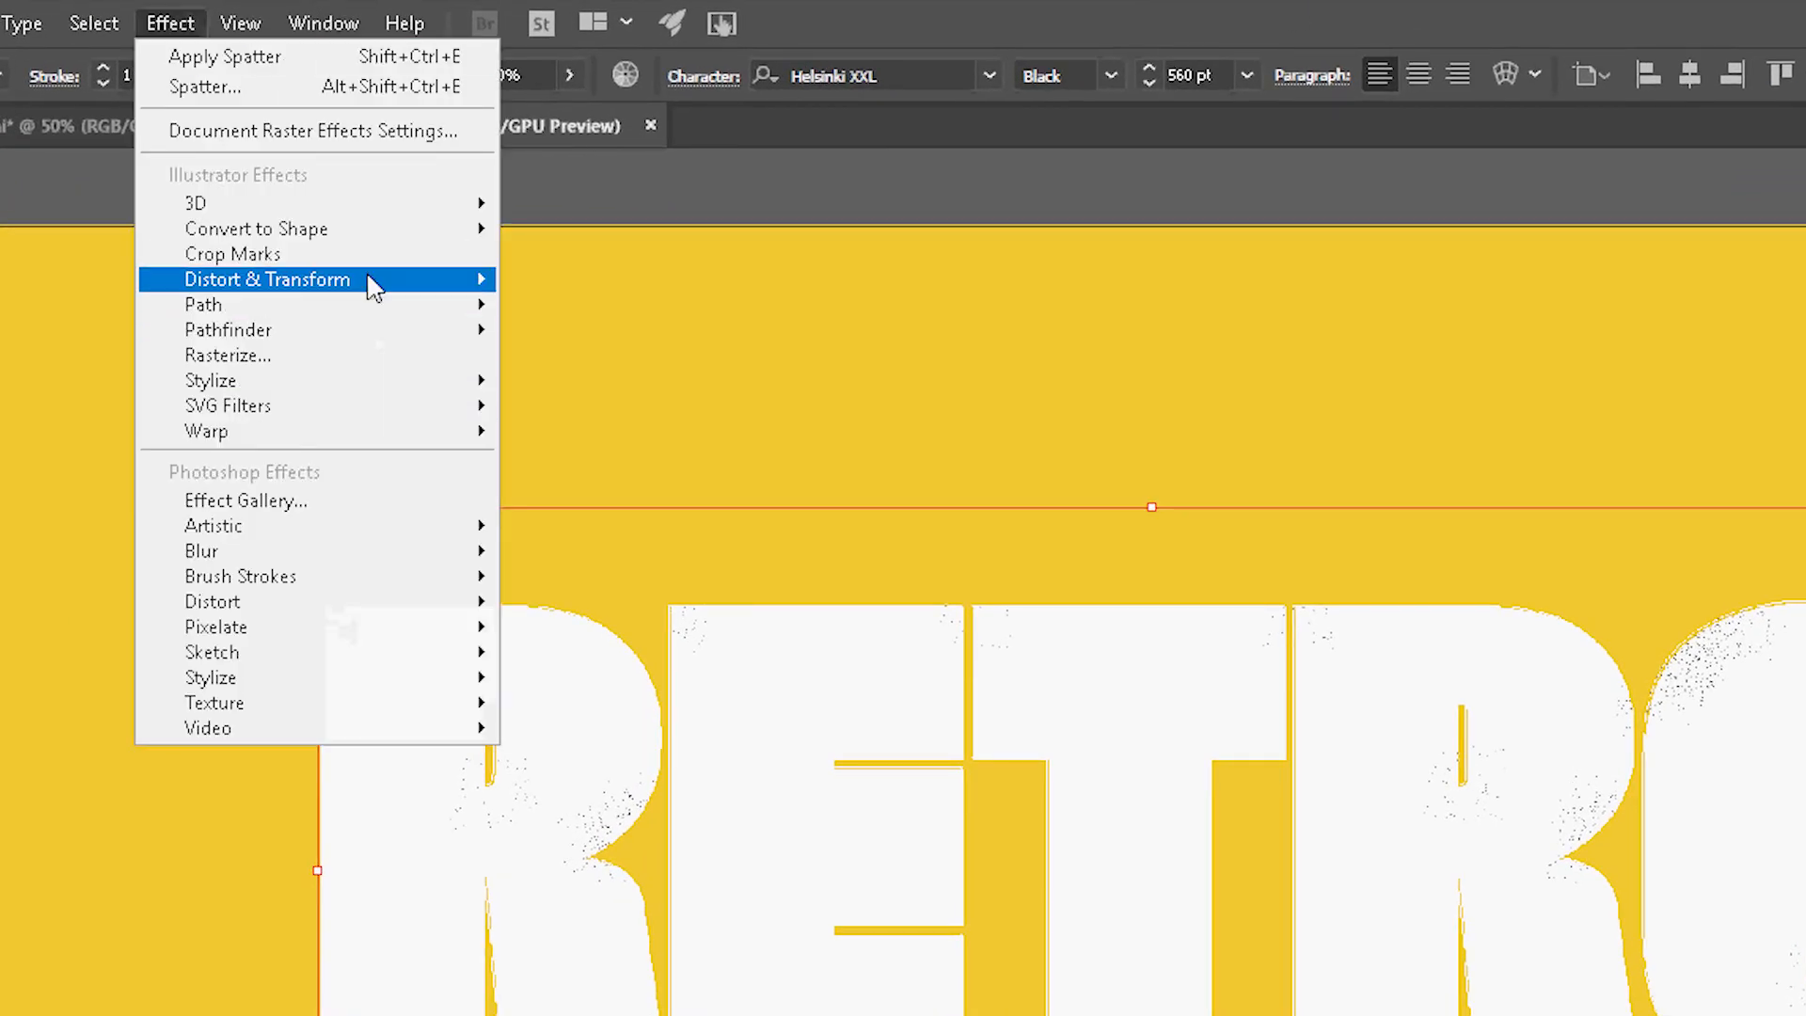
mouse_move(372, 279)
left_click(673, 388)
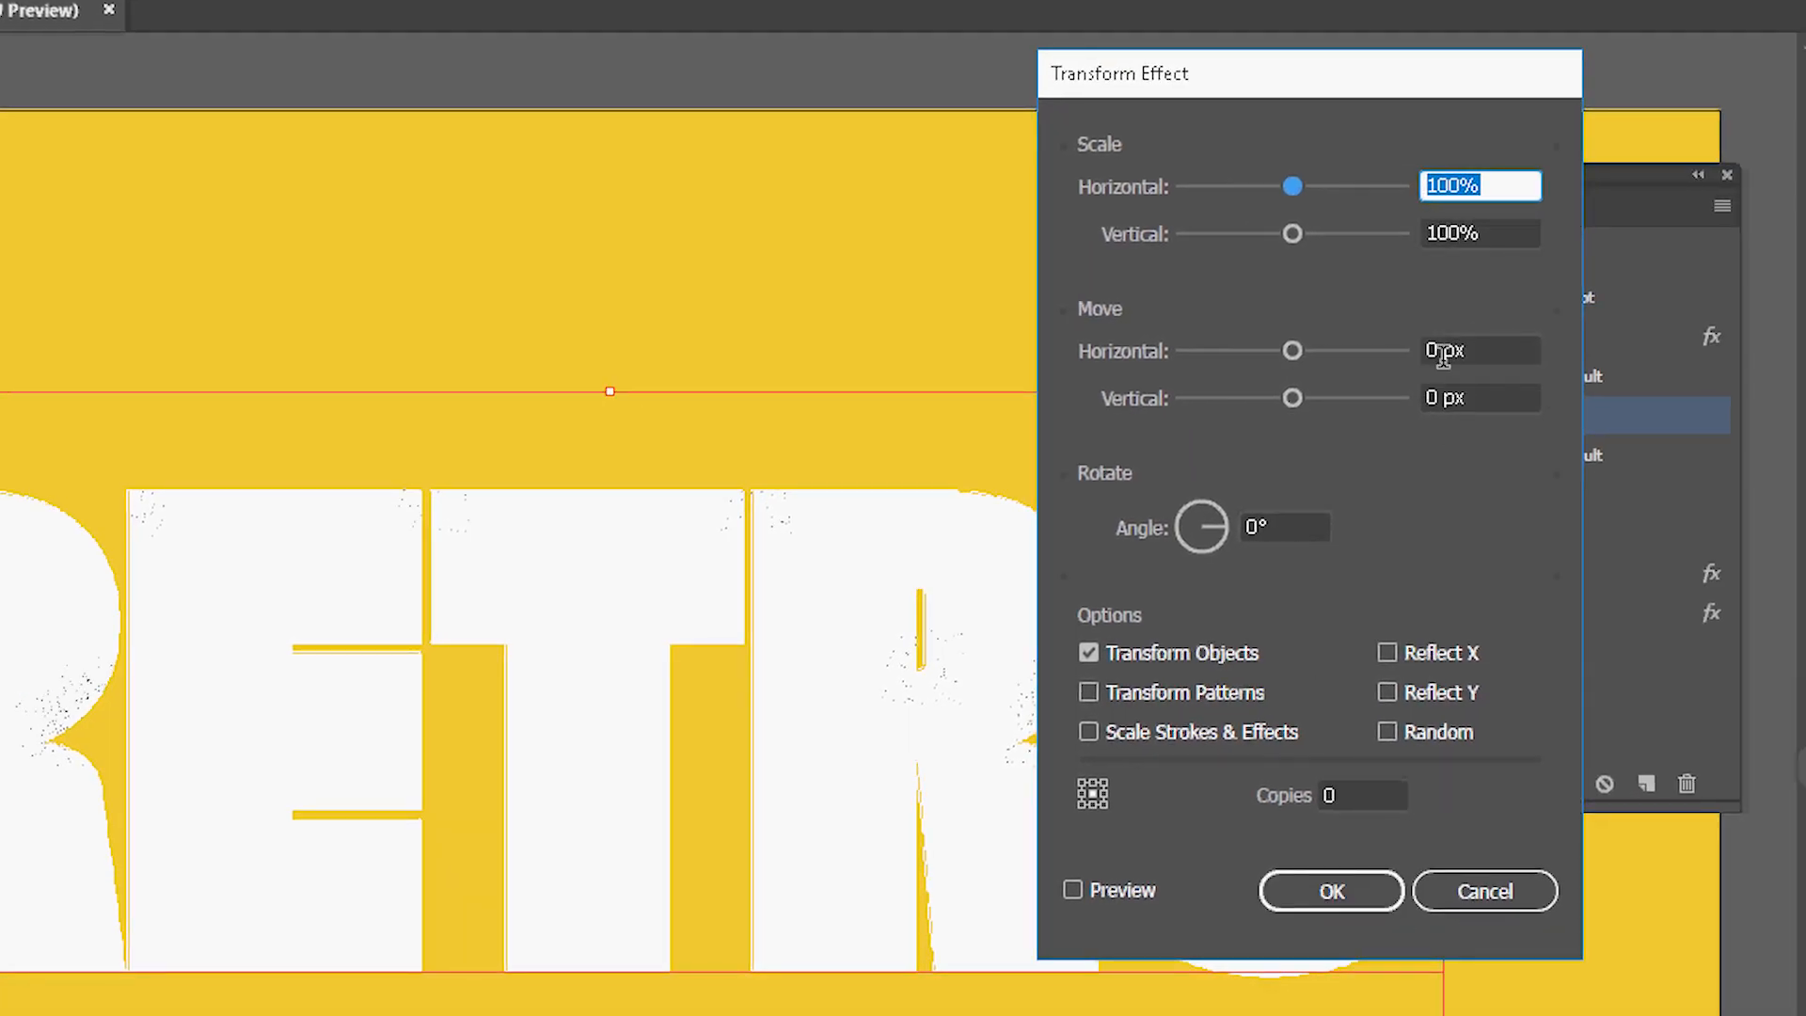
left_click(1437, 349)
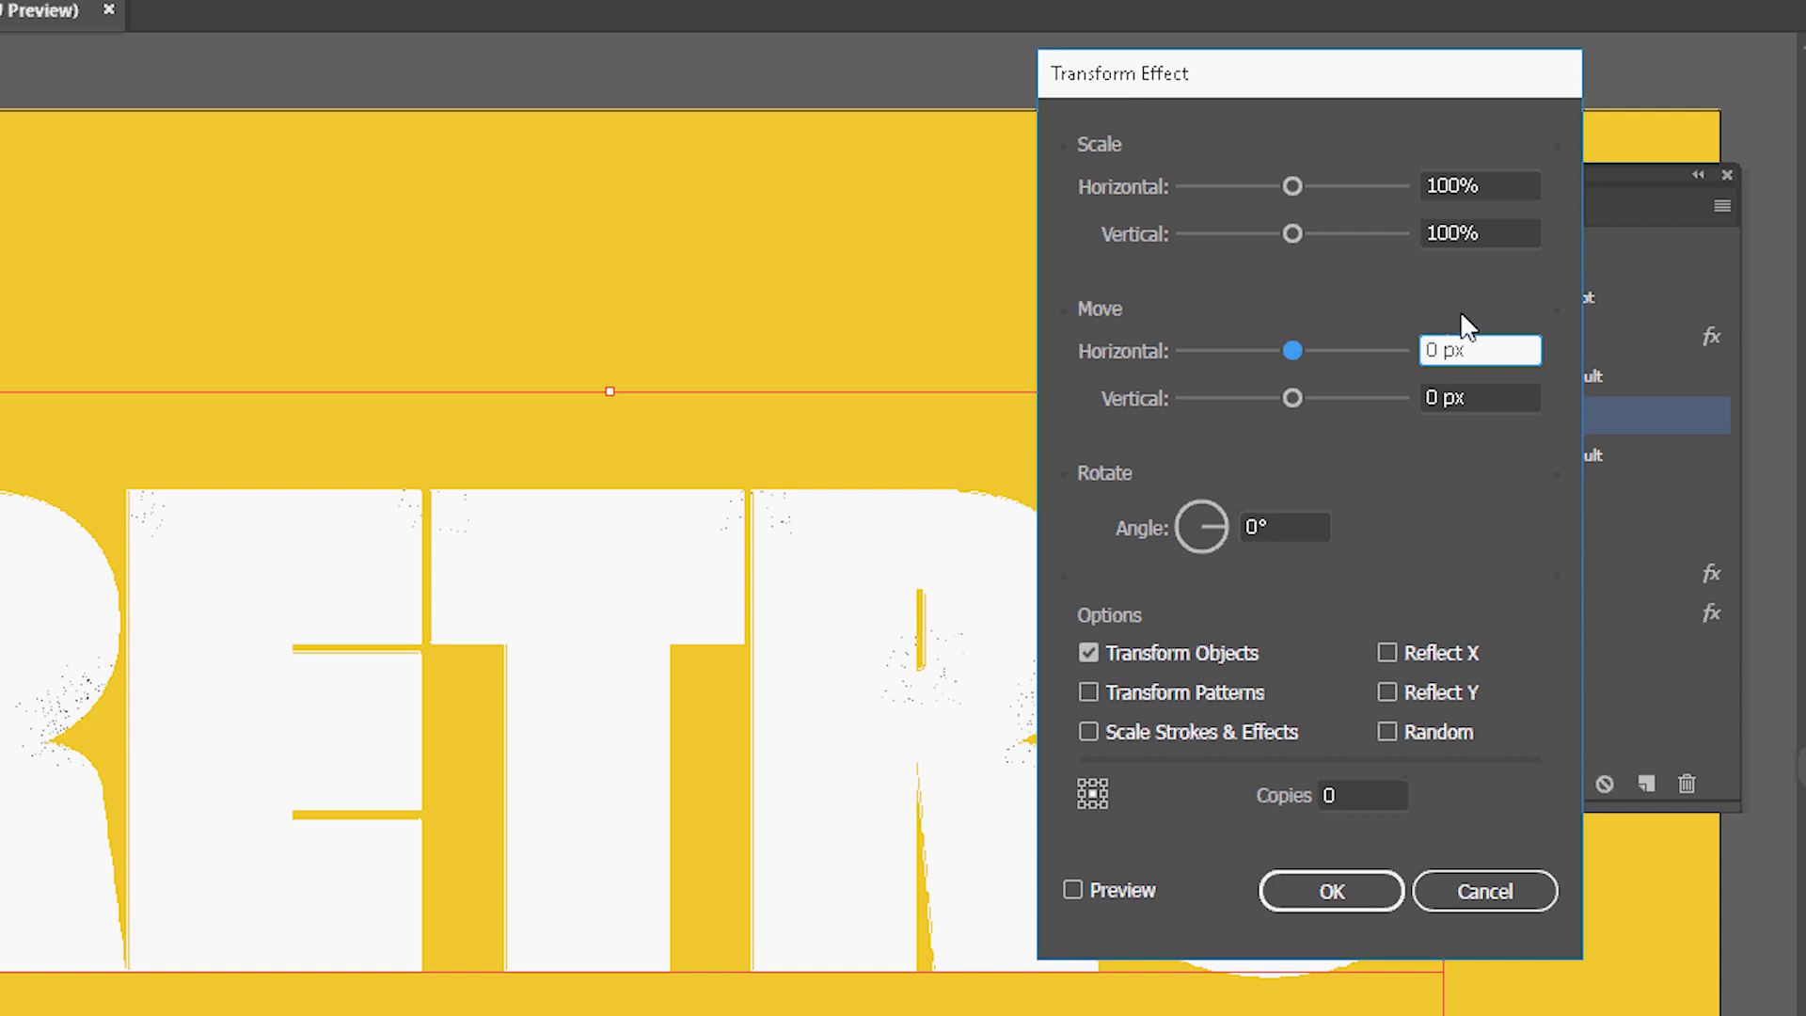
key("BackSpace")
type("20")
left_click(1437, 386)
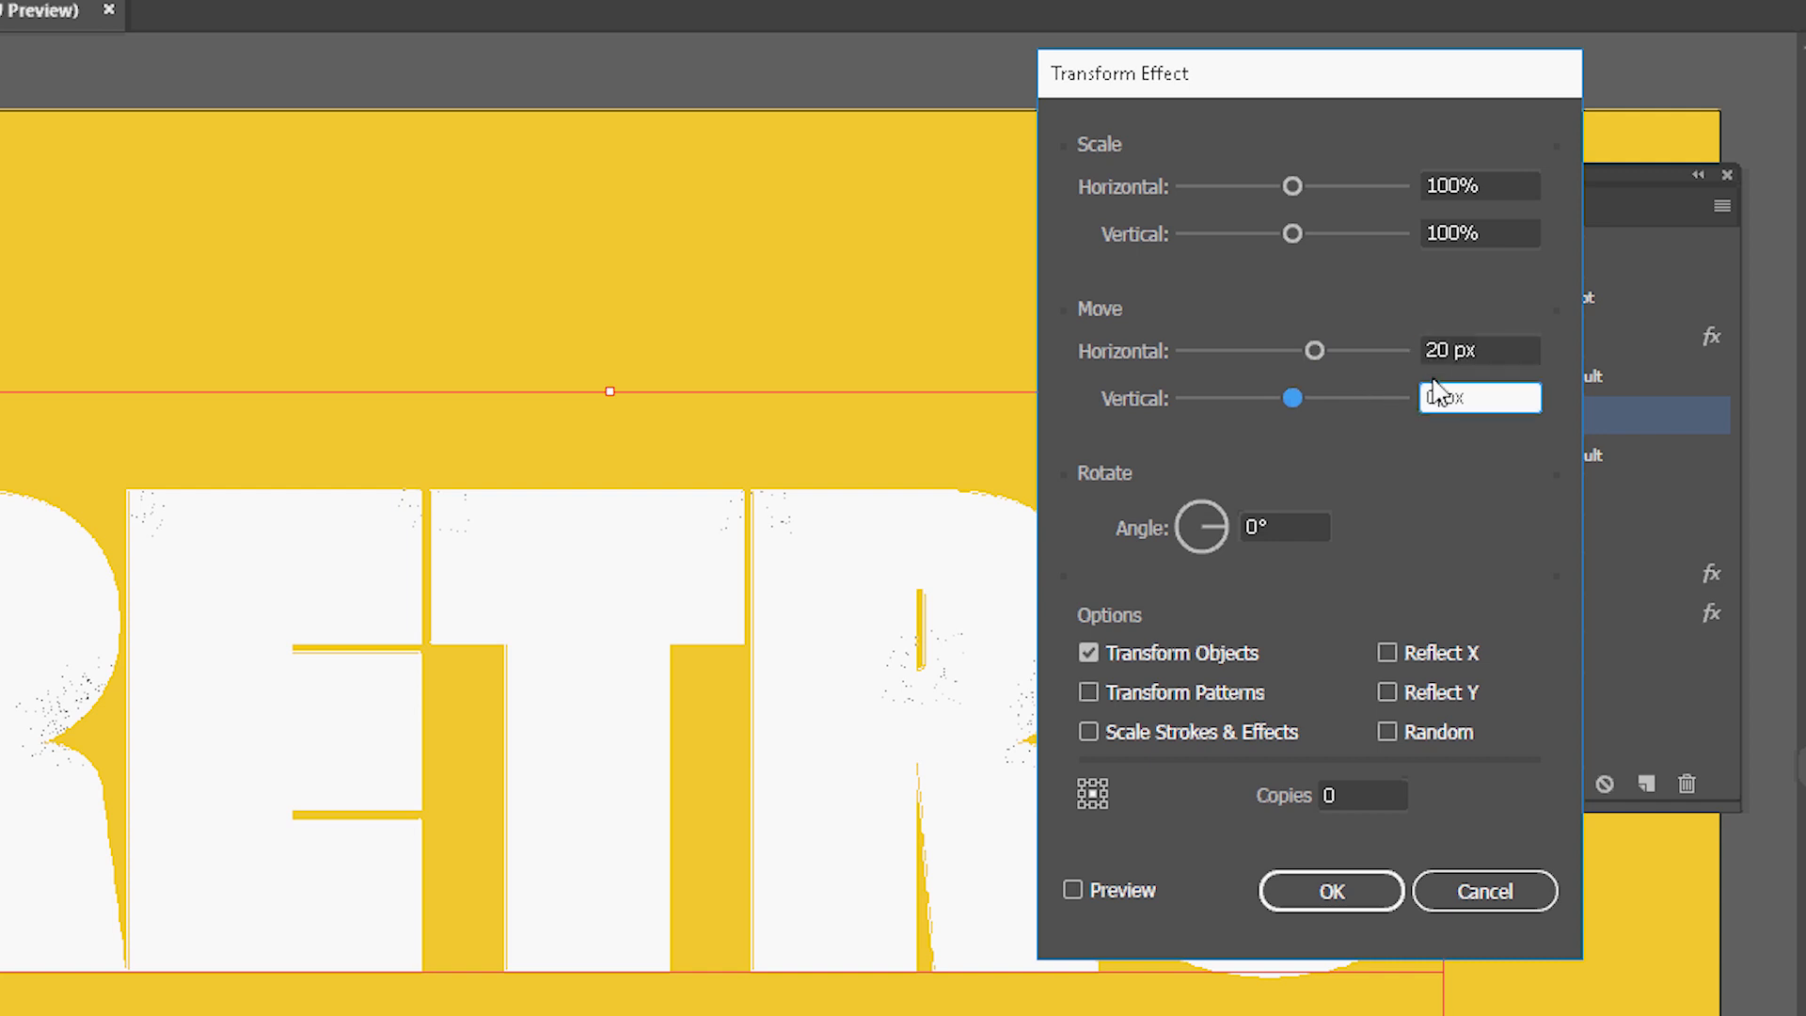
key("BackSpace")
type("25")
left_click(1073, 890)
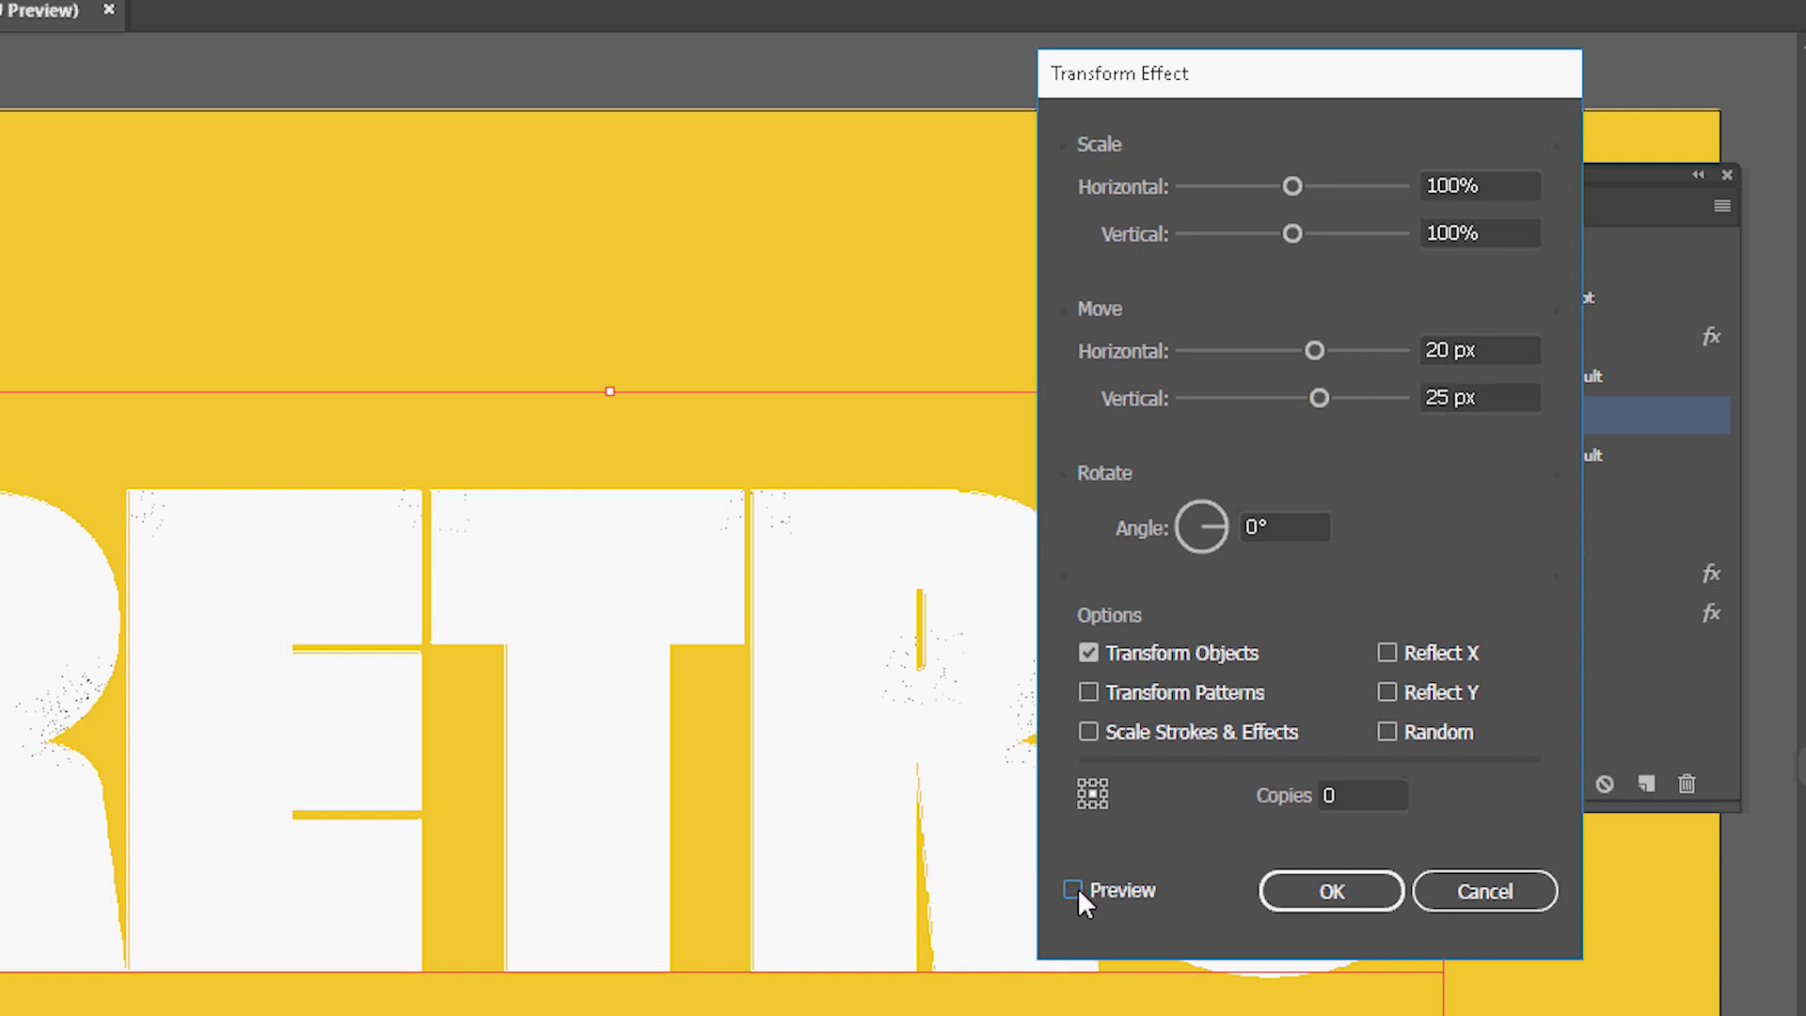
left_click(1074, 890)
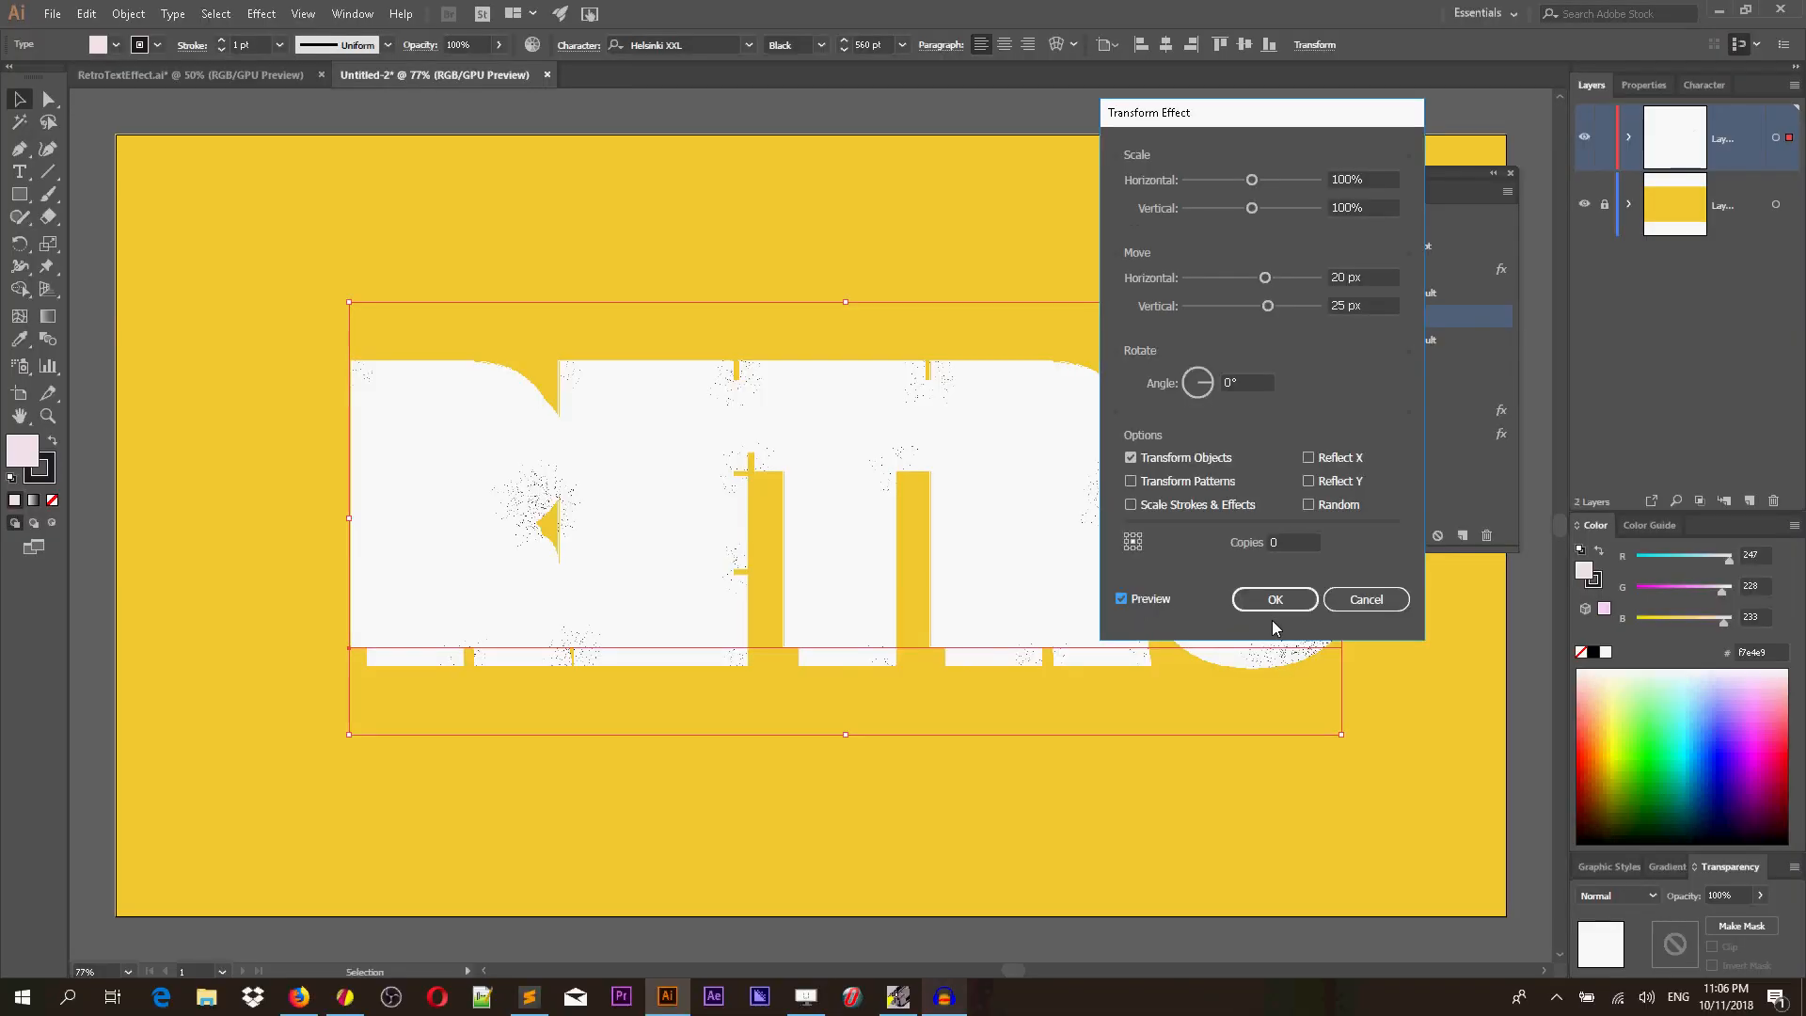
left_click(1331, 891)
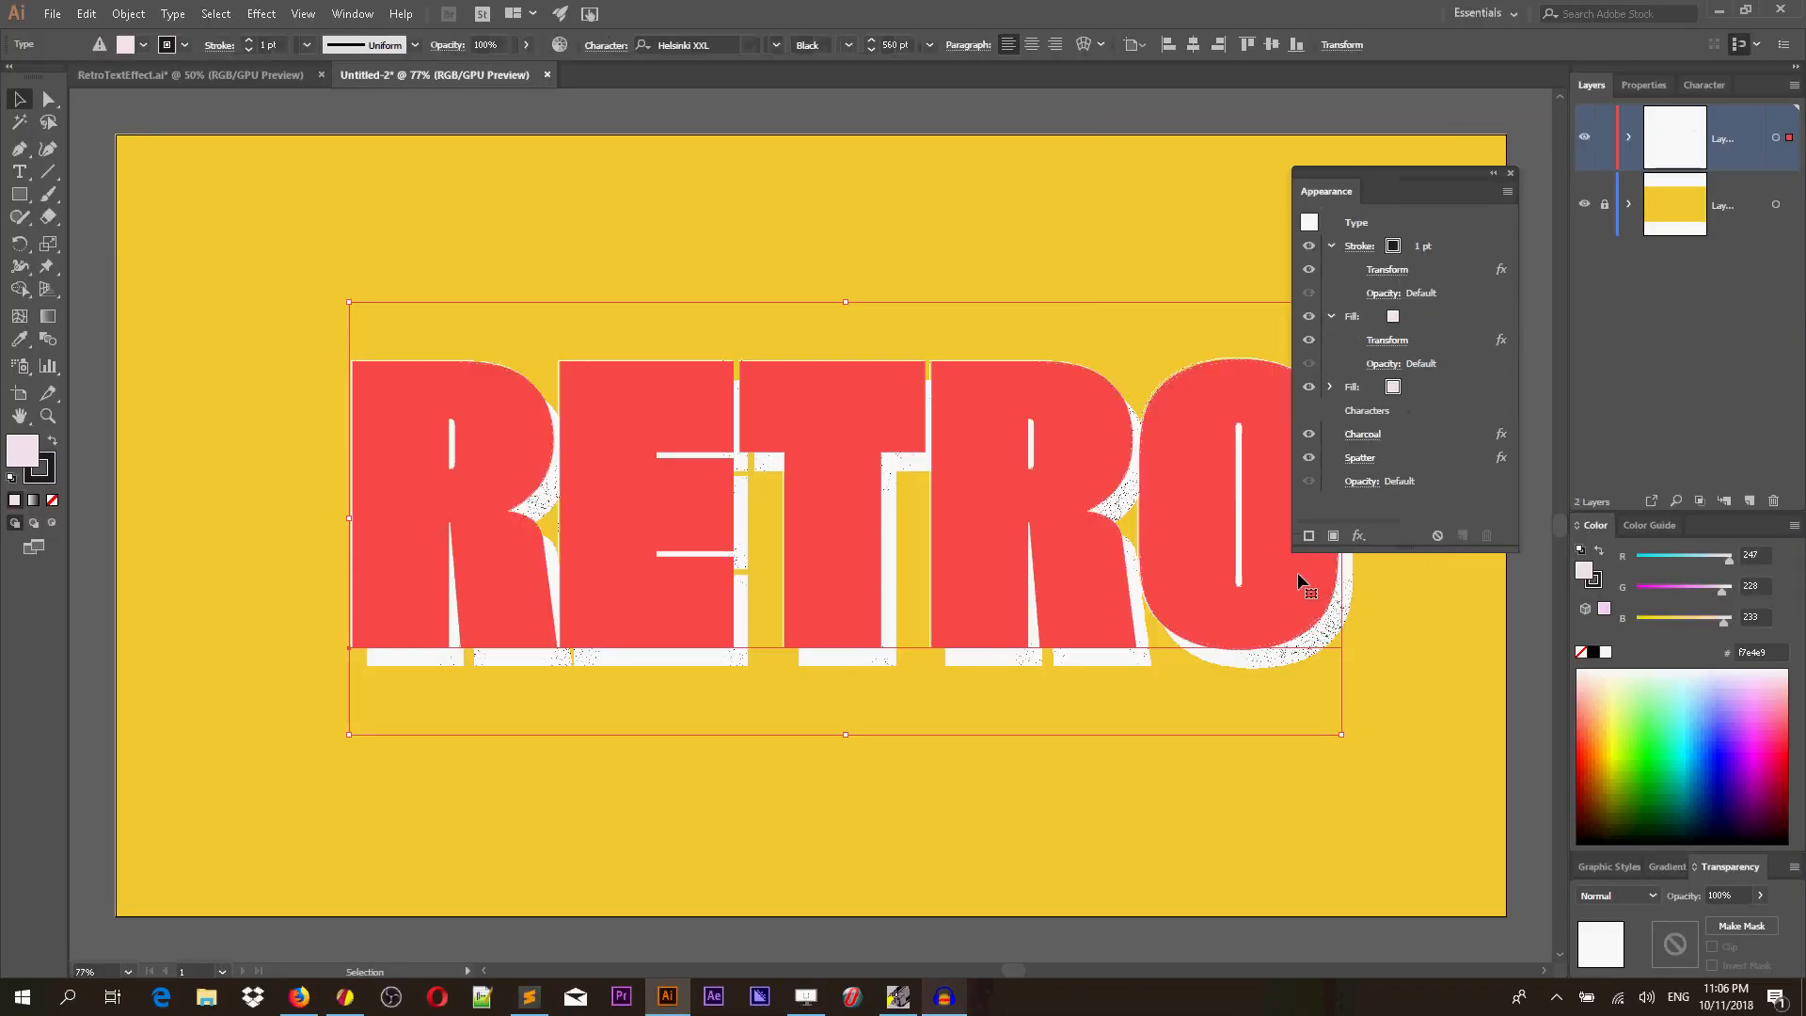
Set the shifted fill's colour to #b3b3b3.
left_click(1420, 318)
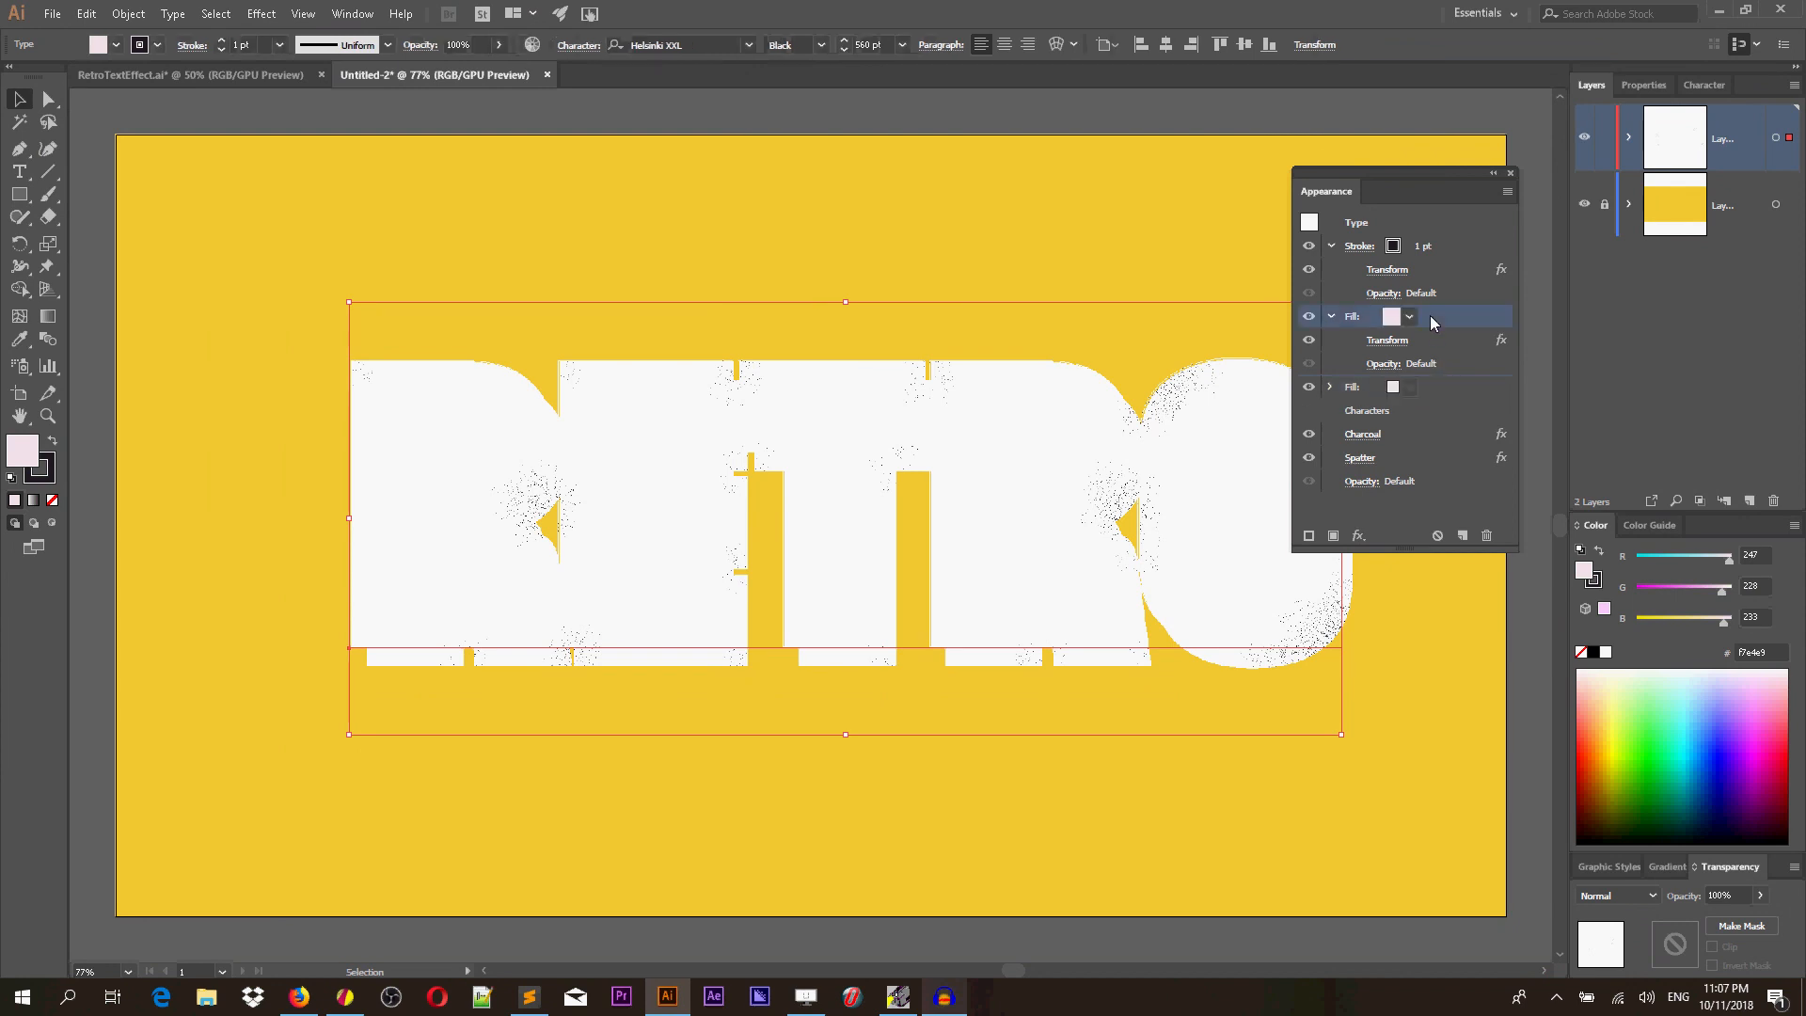
left_click(1389, 318)
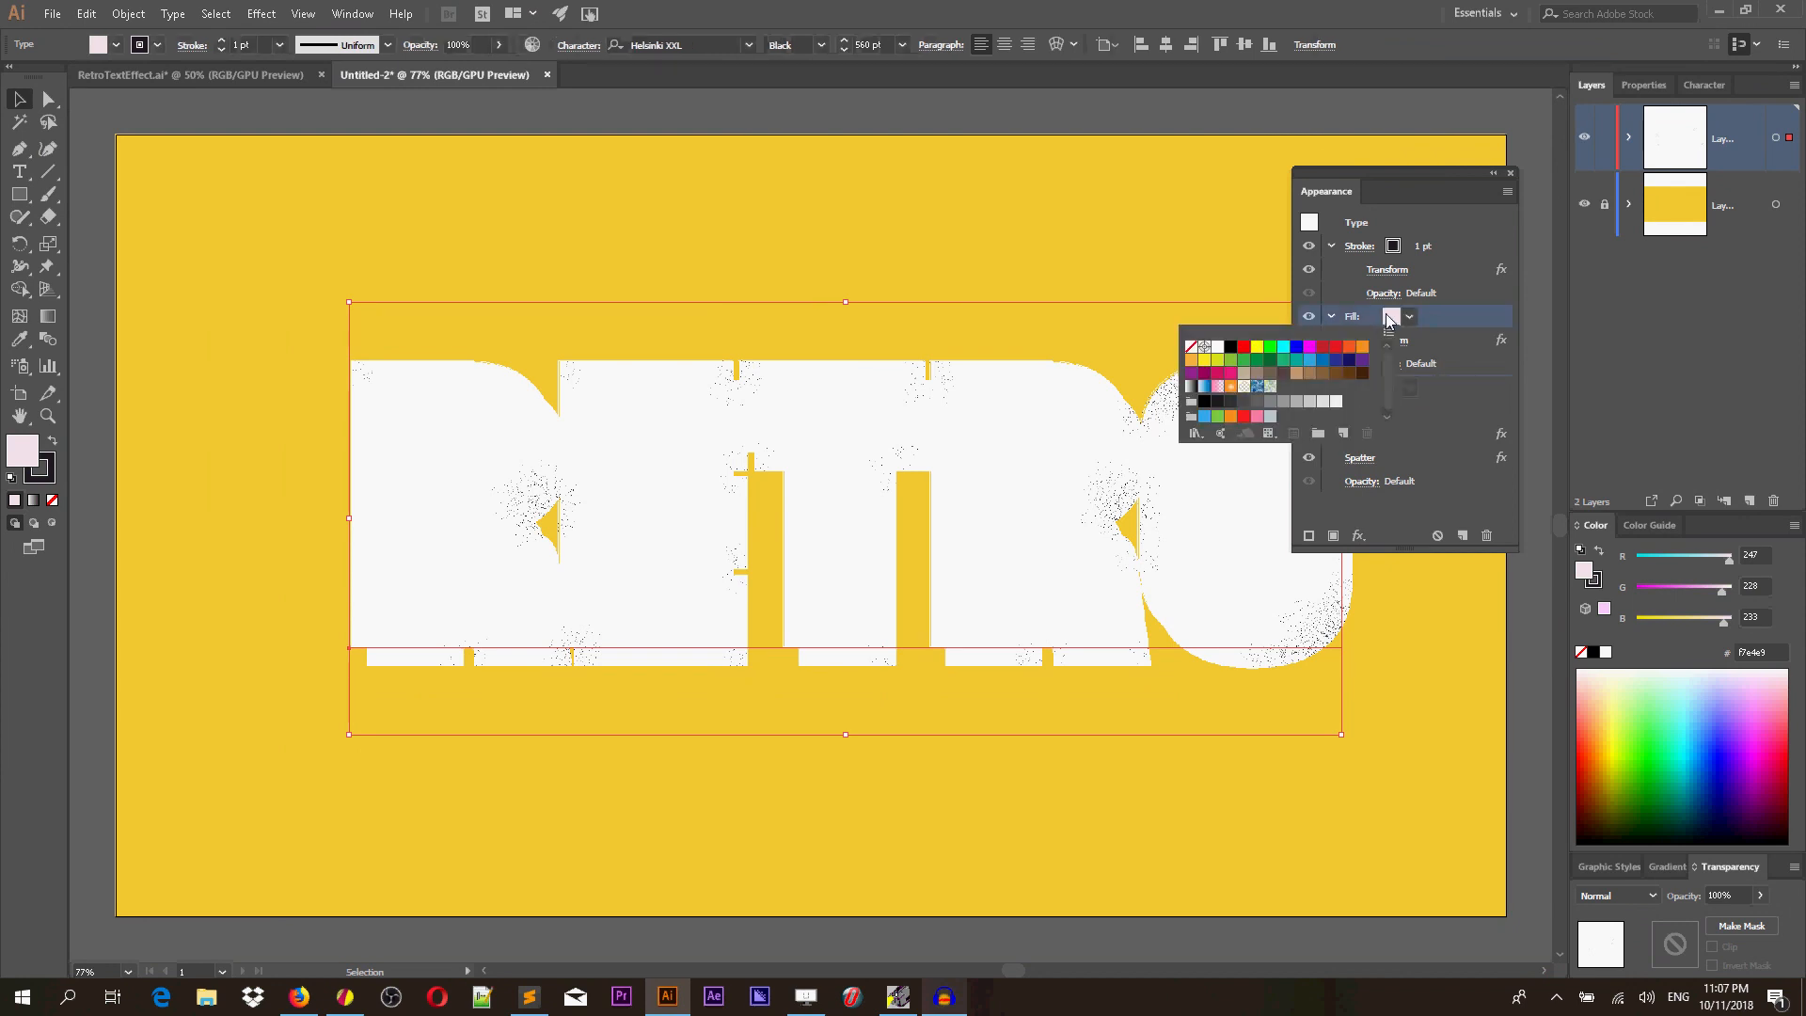
double_click(21, 450)
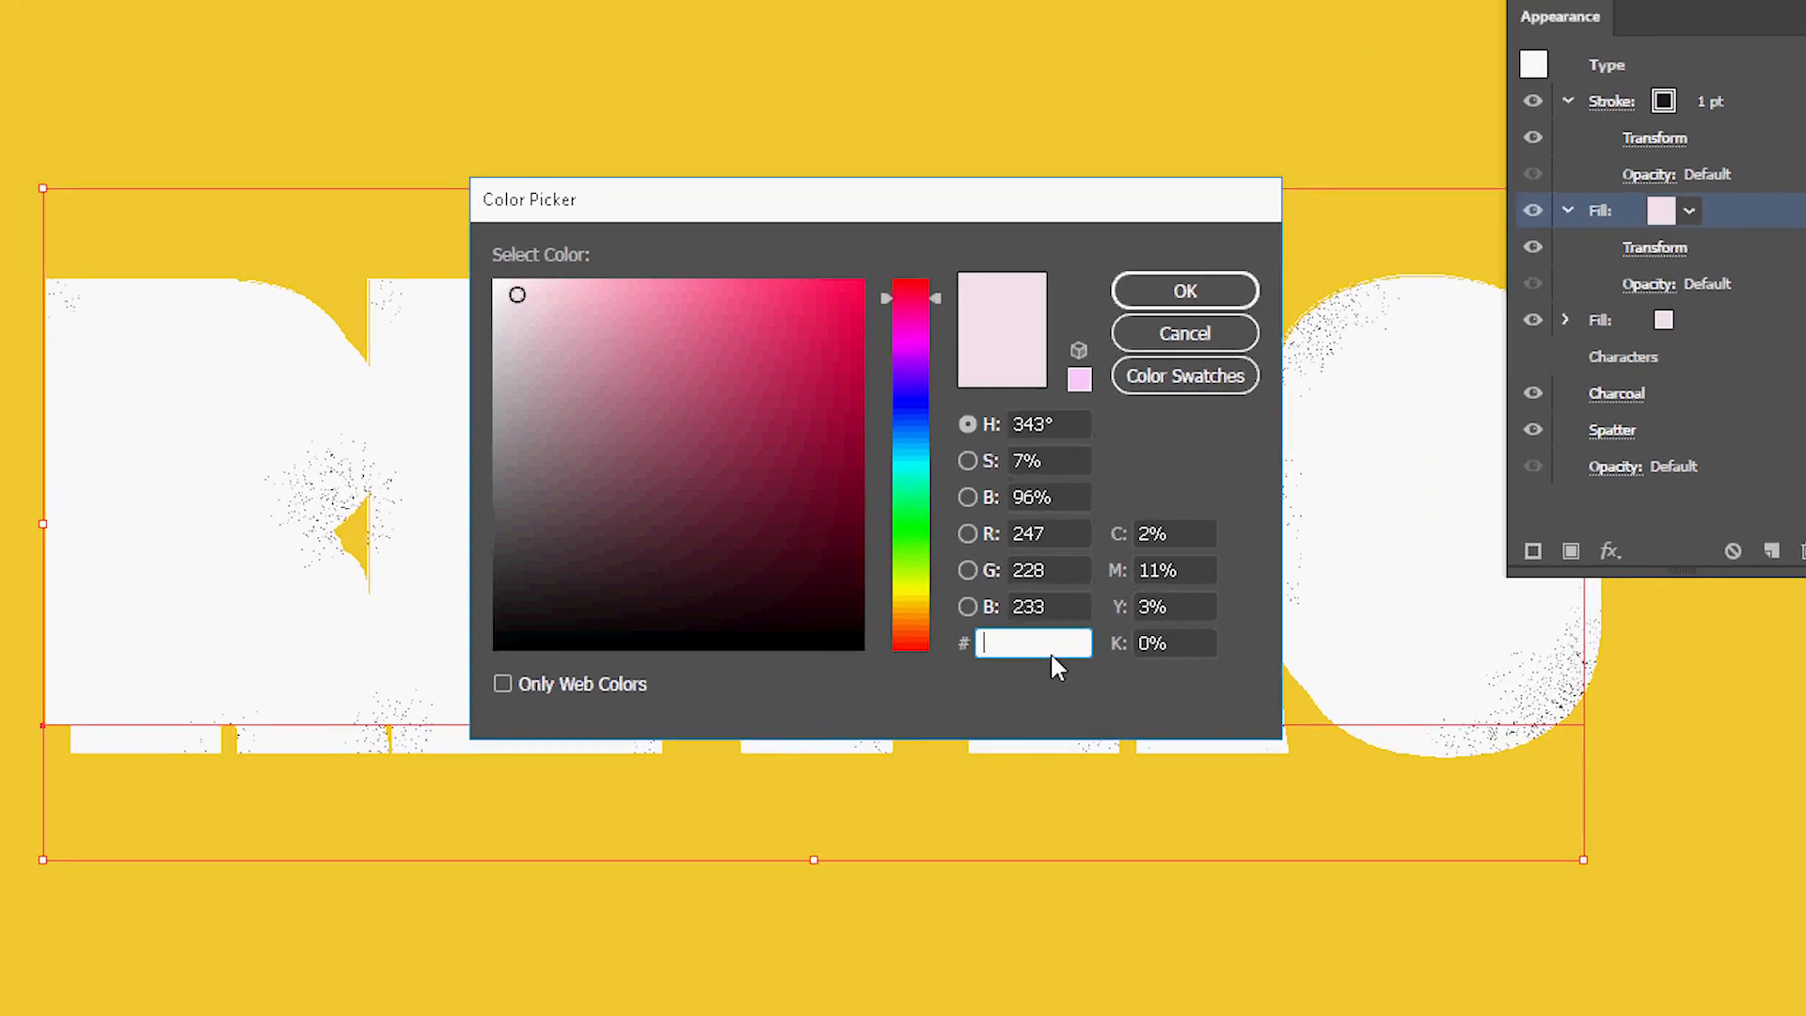
type("b3")
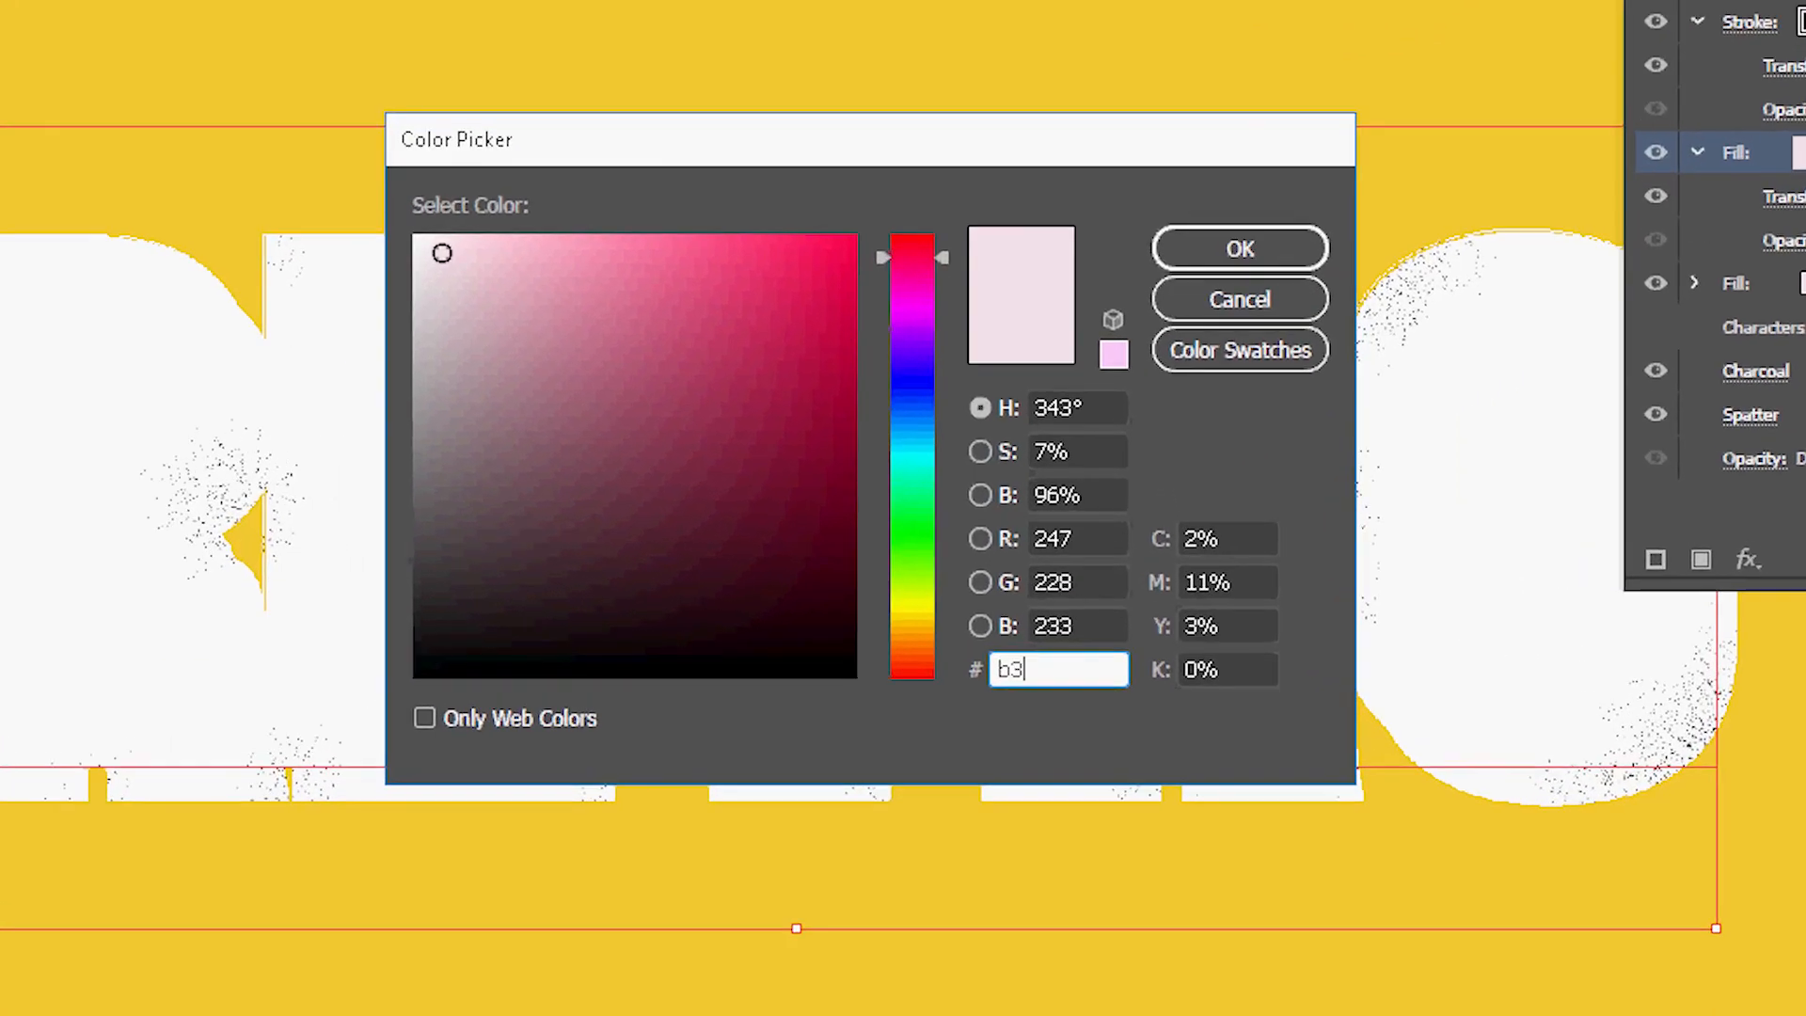
type("b3b3")
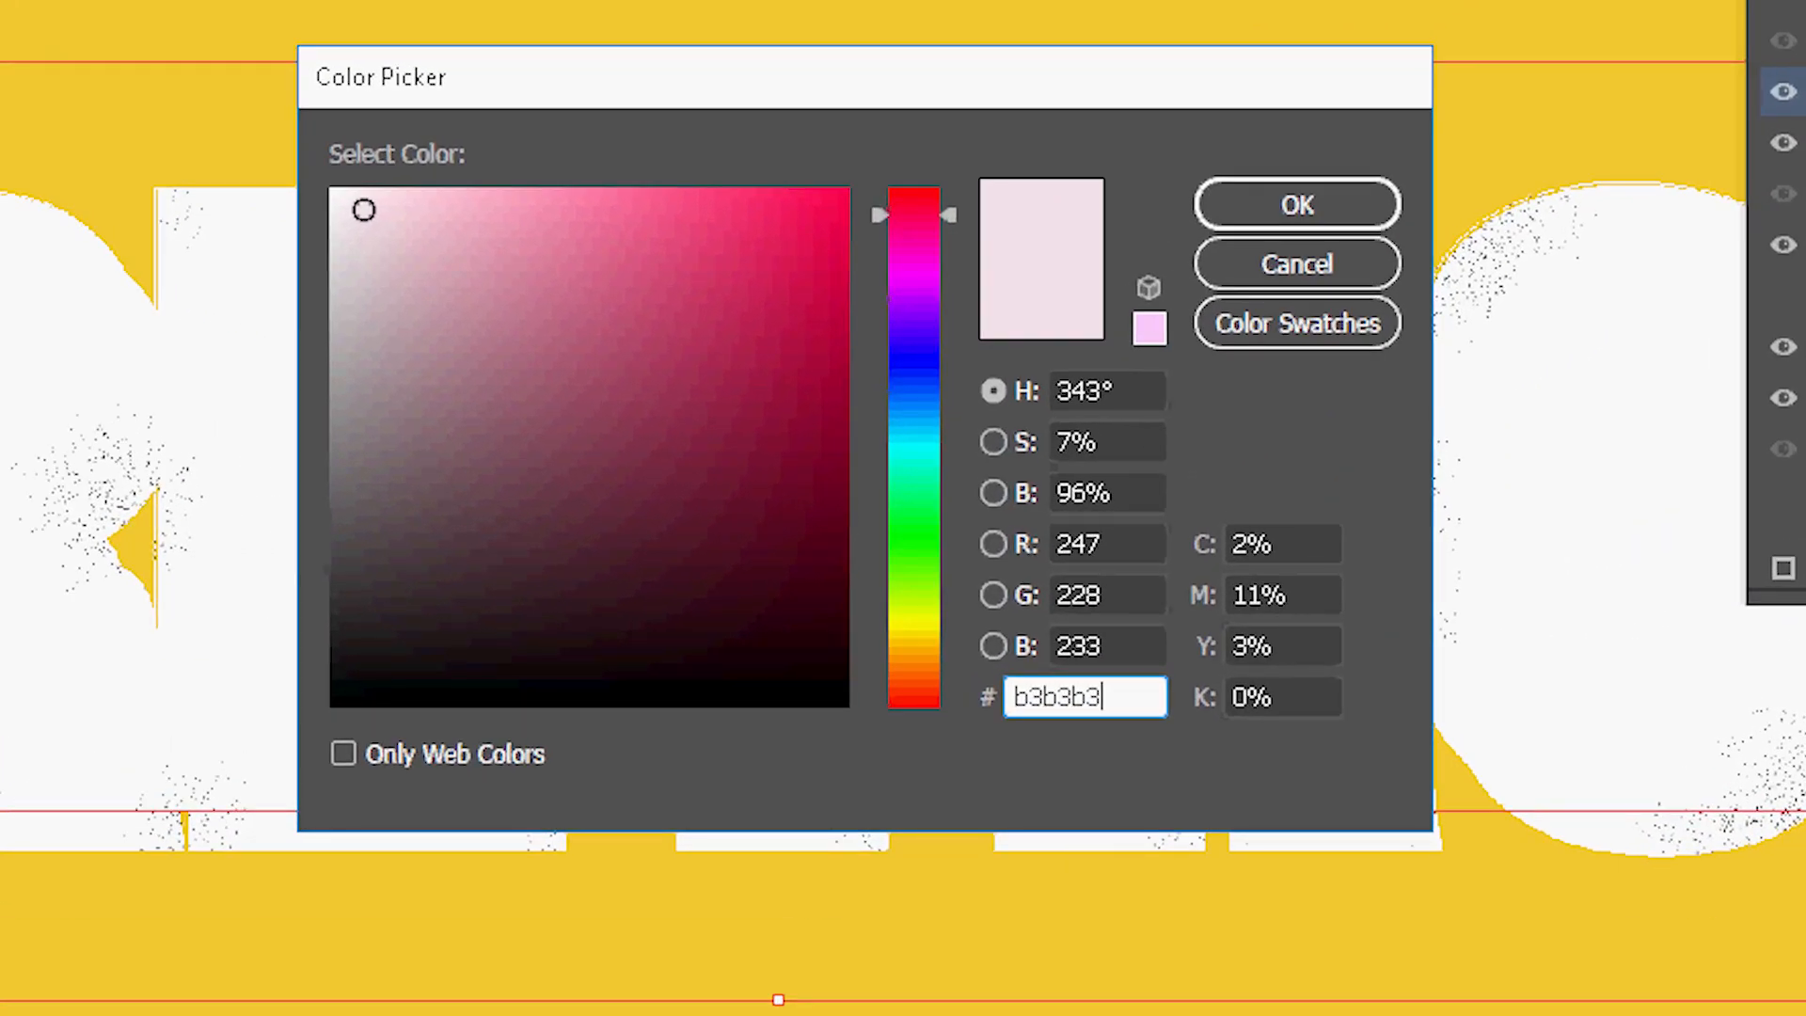
left_click(1336, 209)
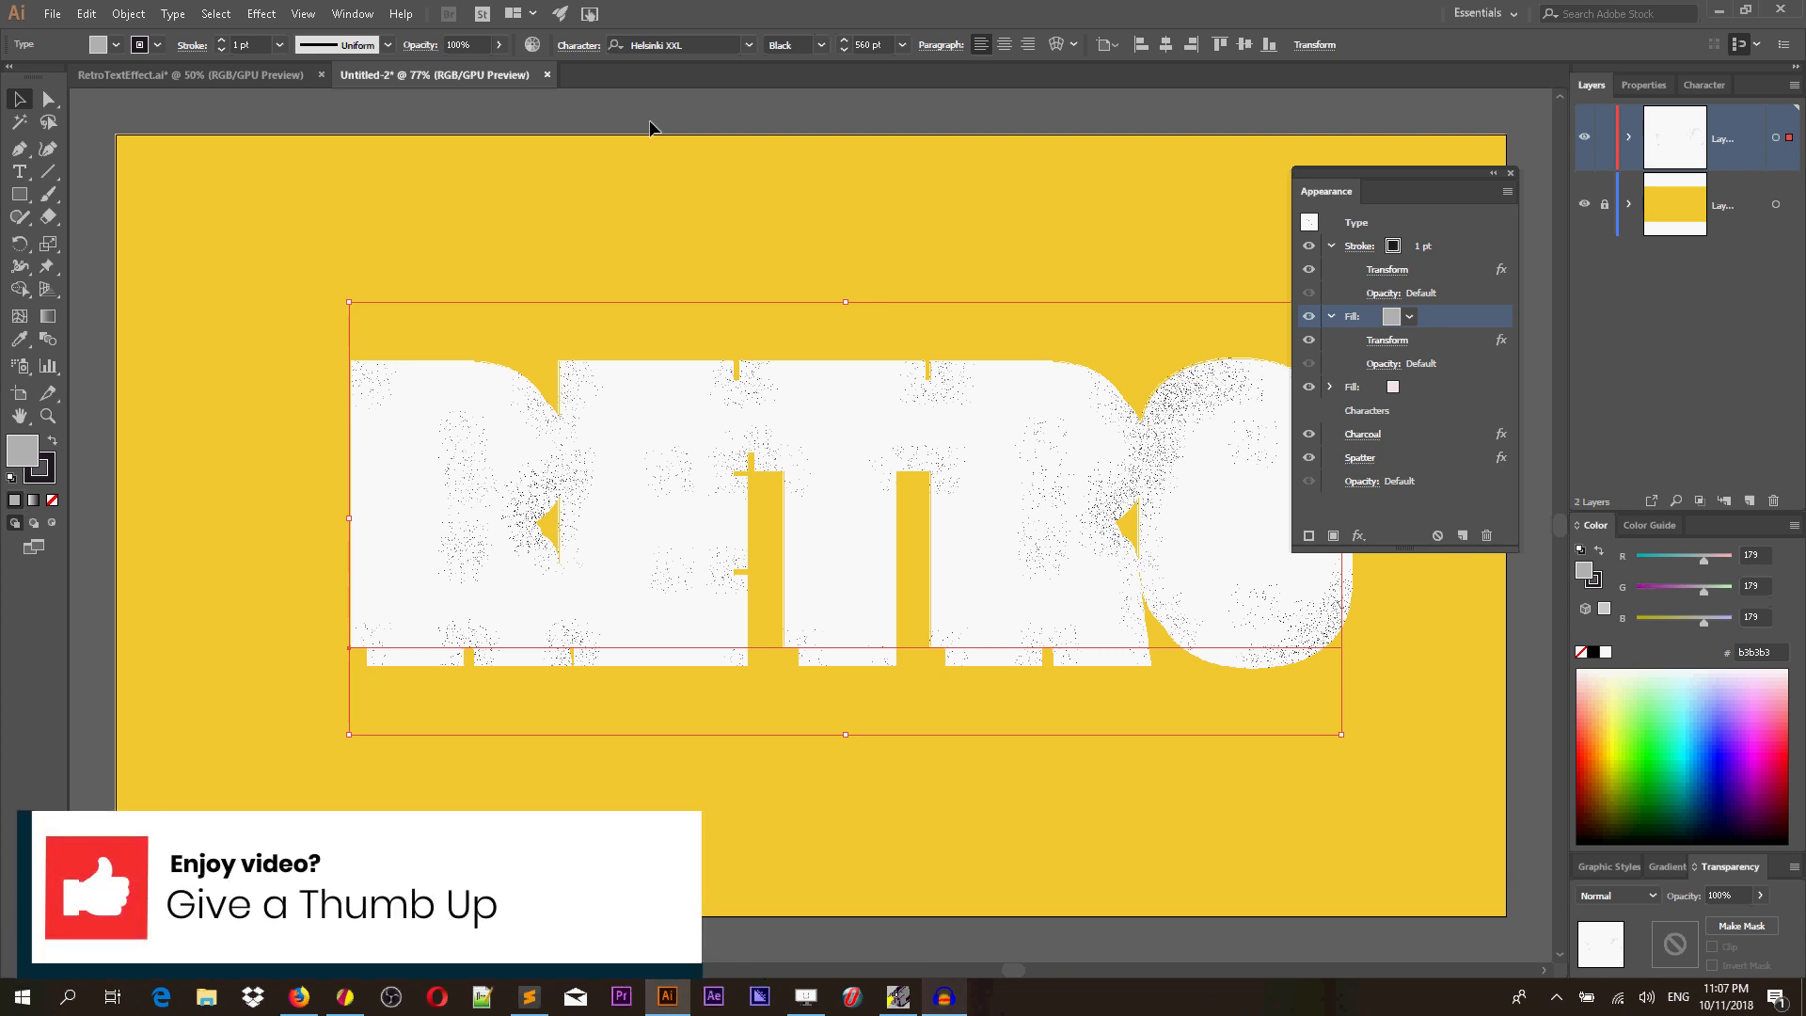
Apply the Color Halftone pixelate effect to the grey fill with a max radius of 8 pixels.
left_click(261, 13)
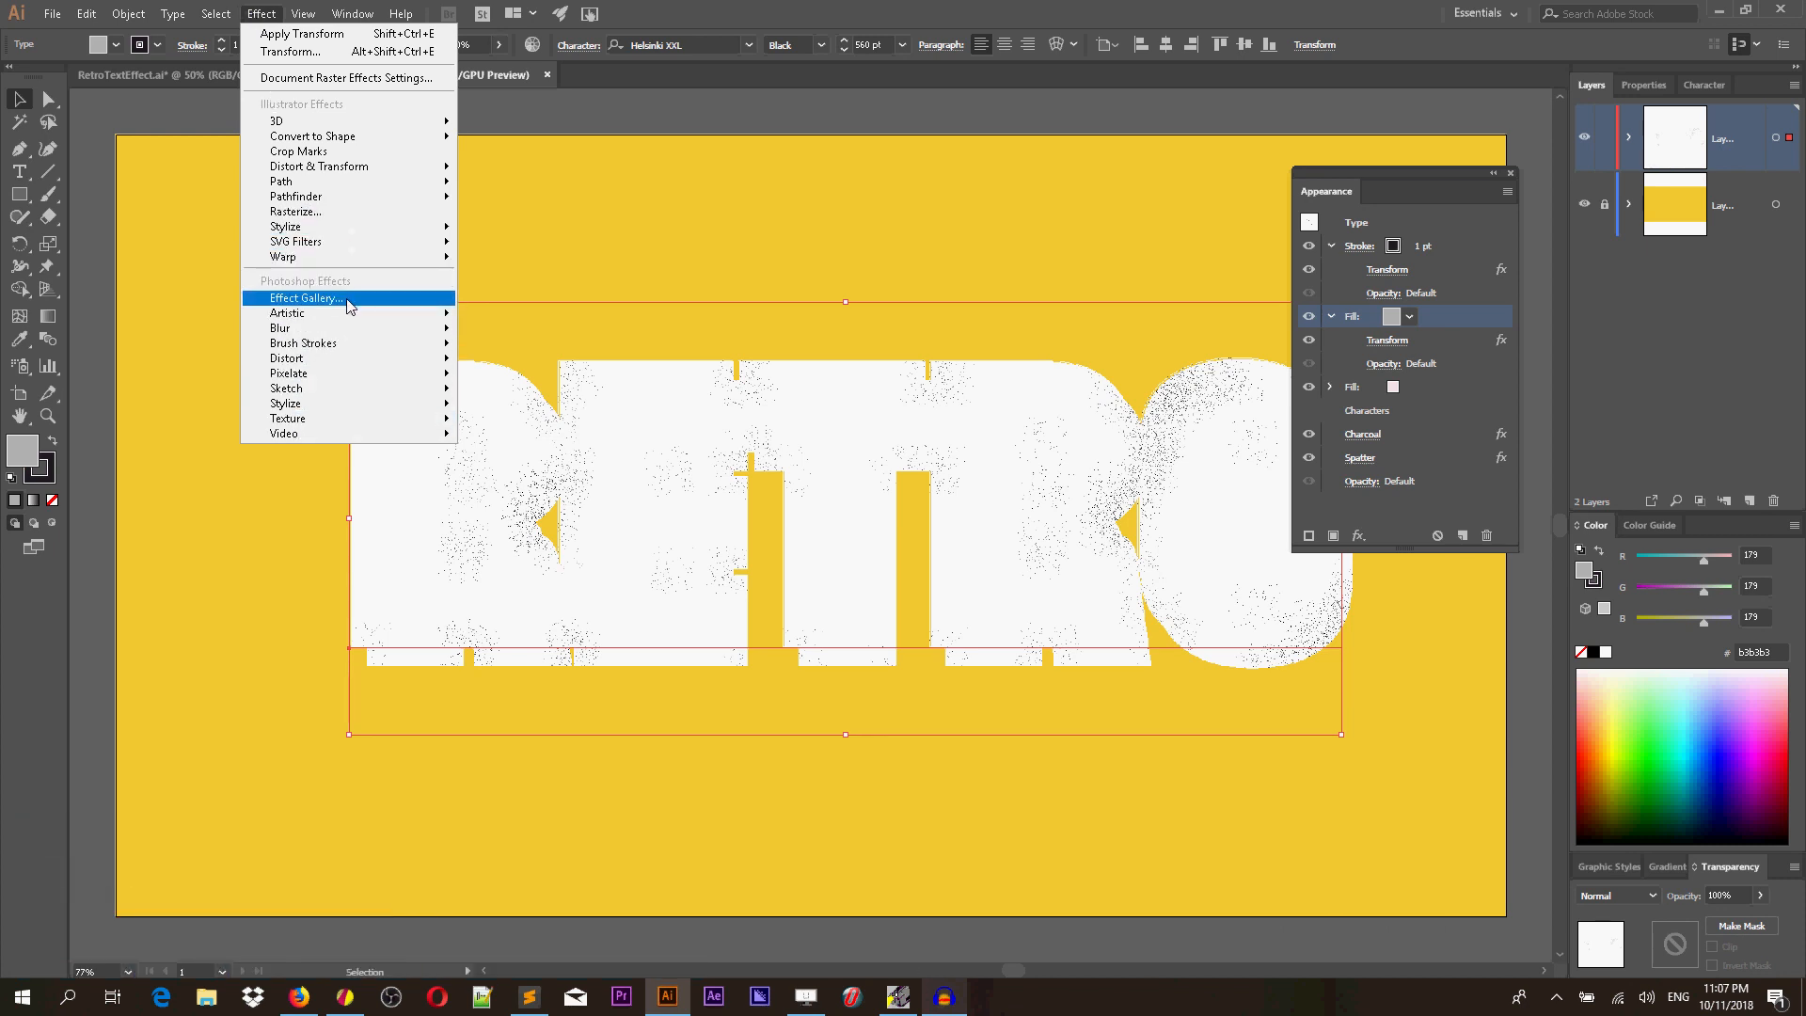
mouse_move(348, 374)
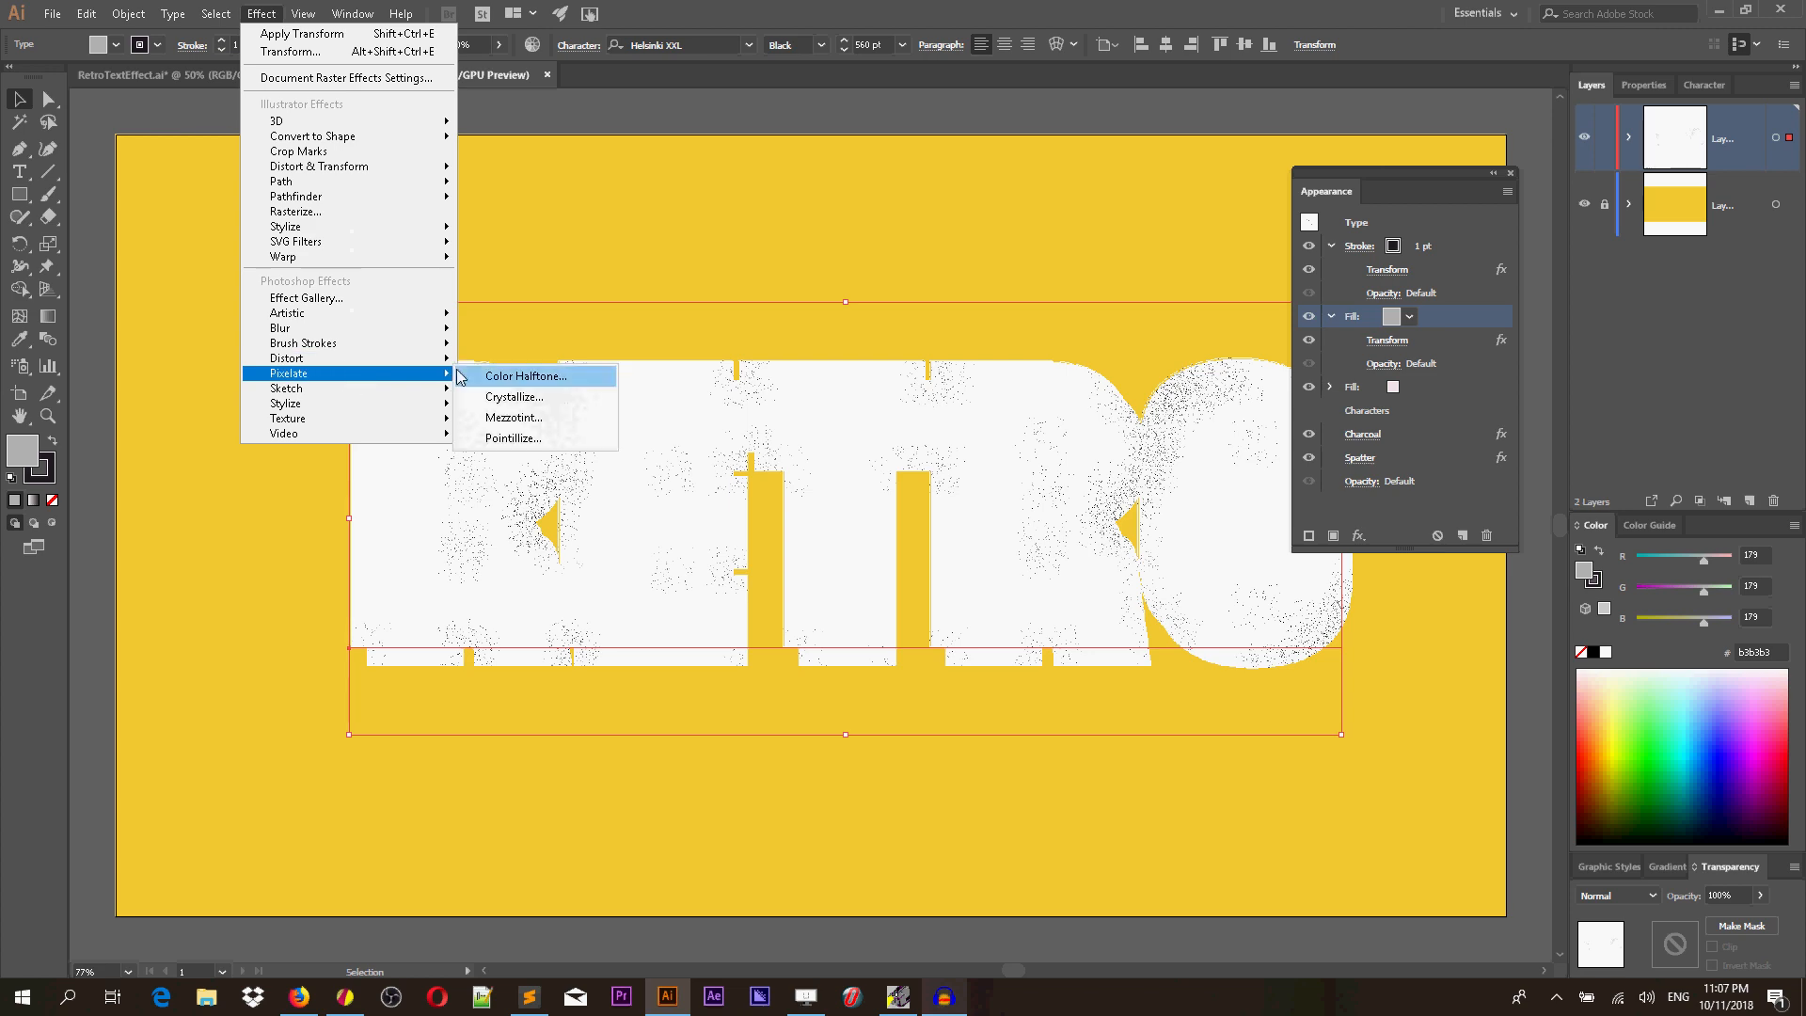
left_click(524, 377)
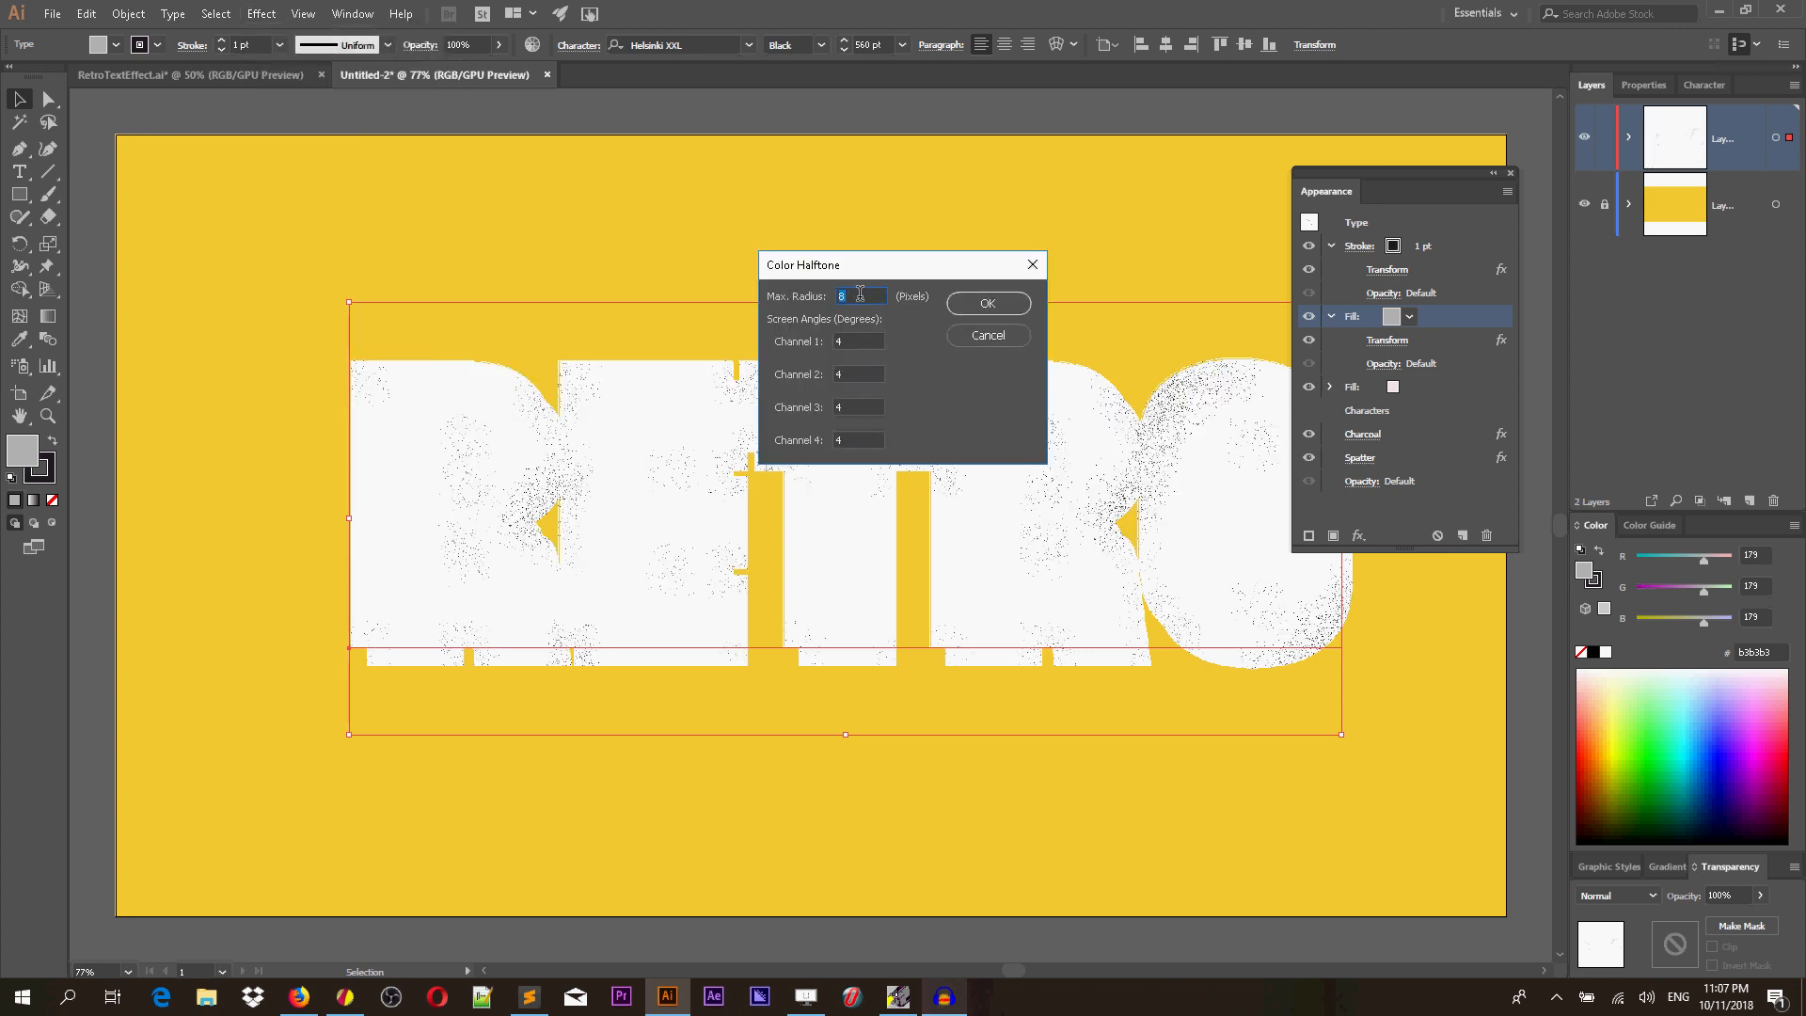
left_click(862, 294)
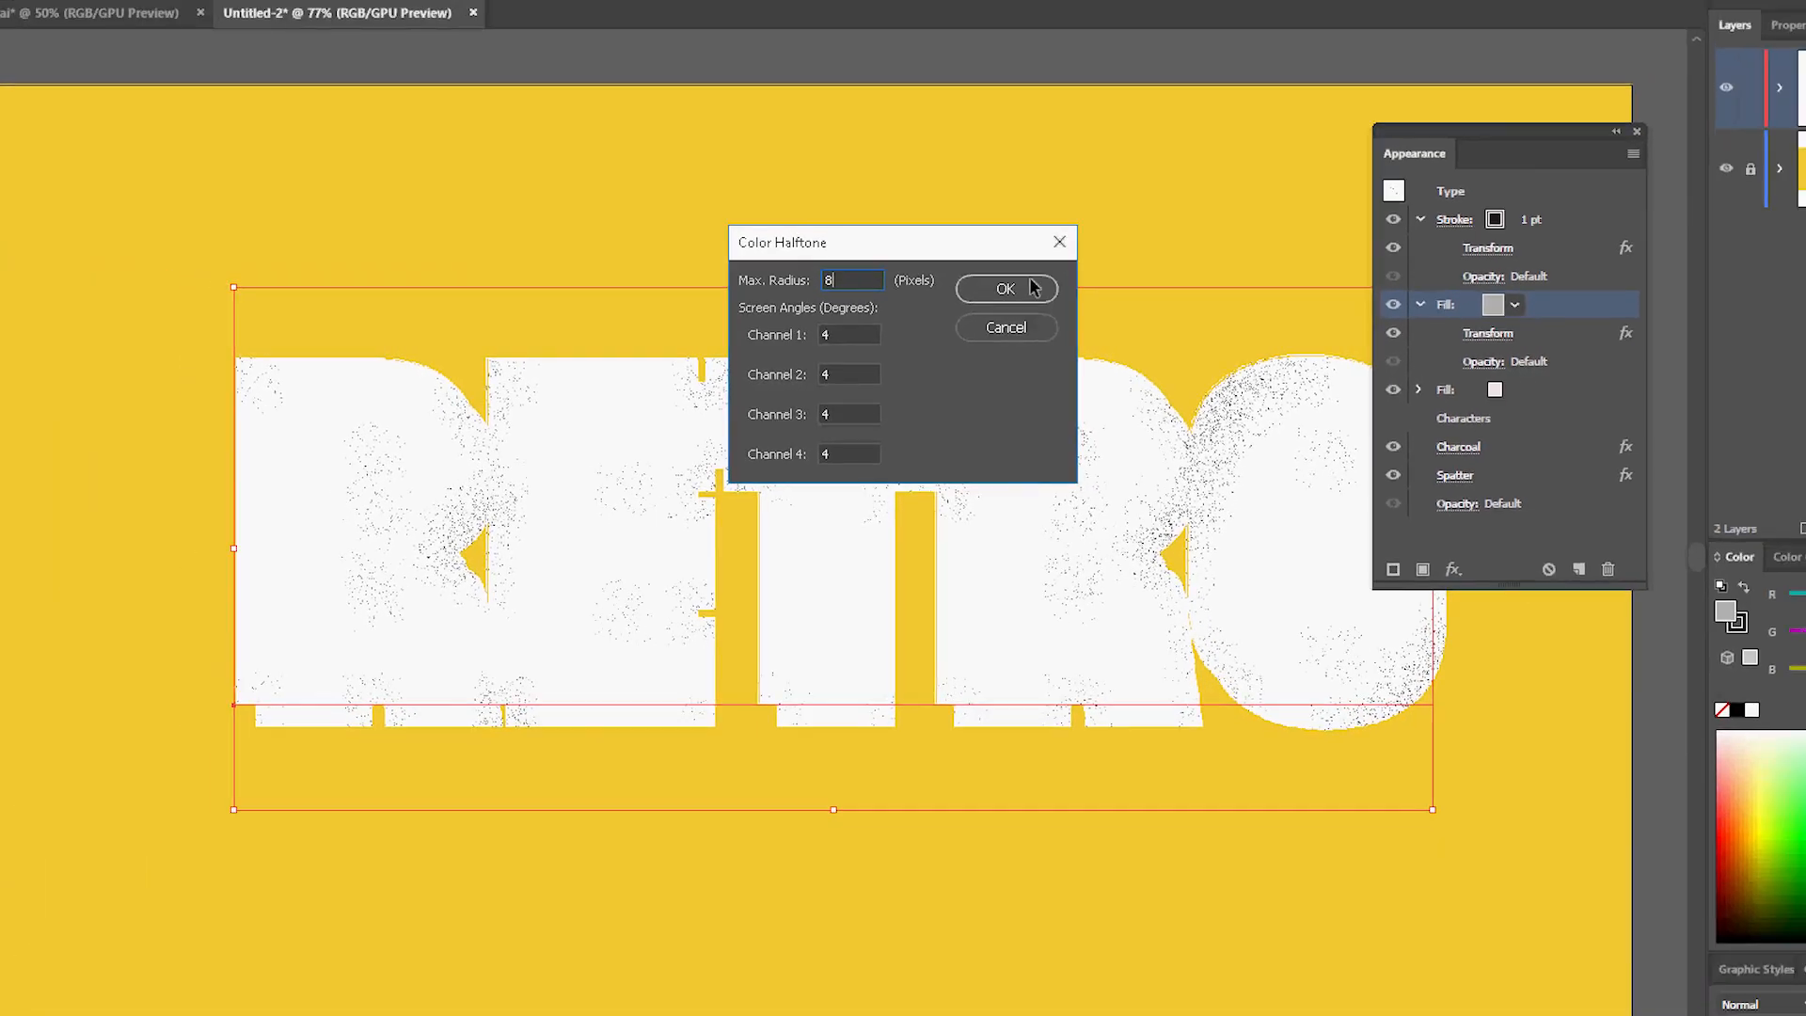
left_click(1079, 229)
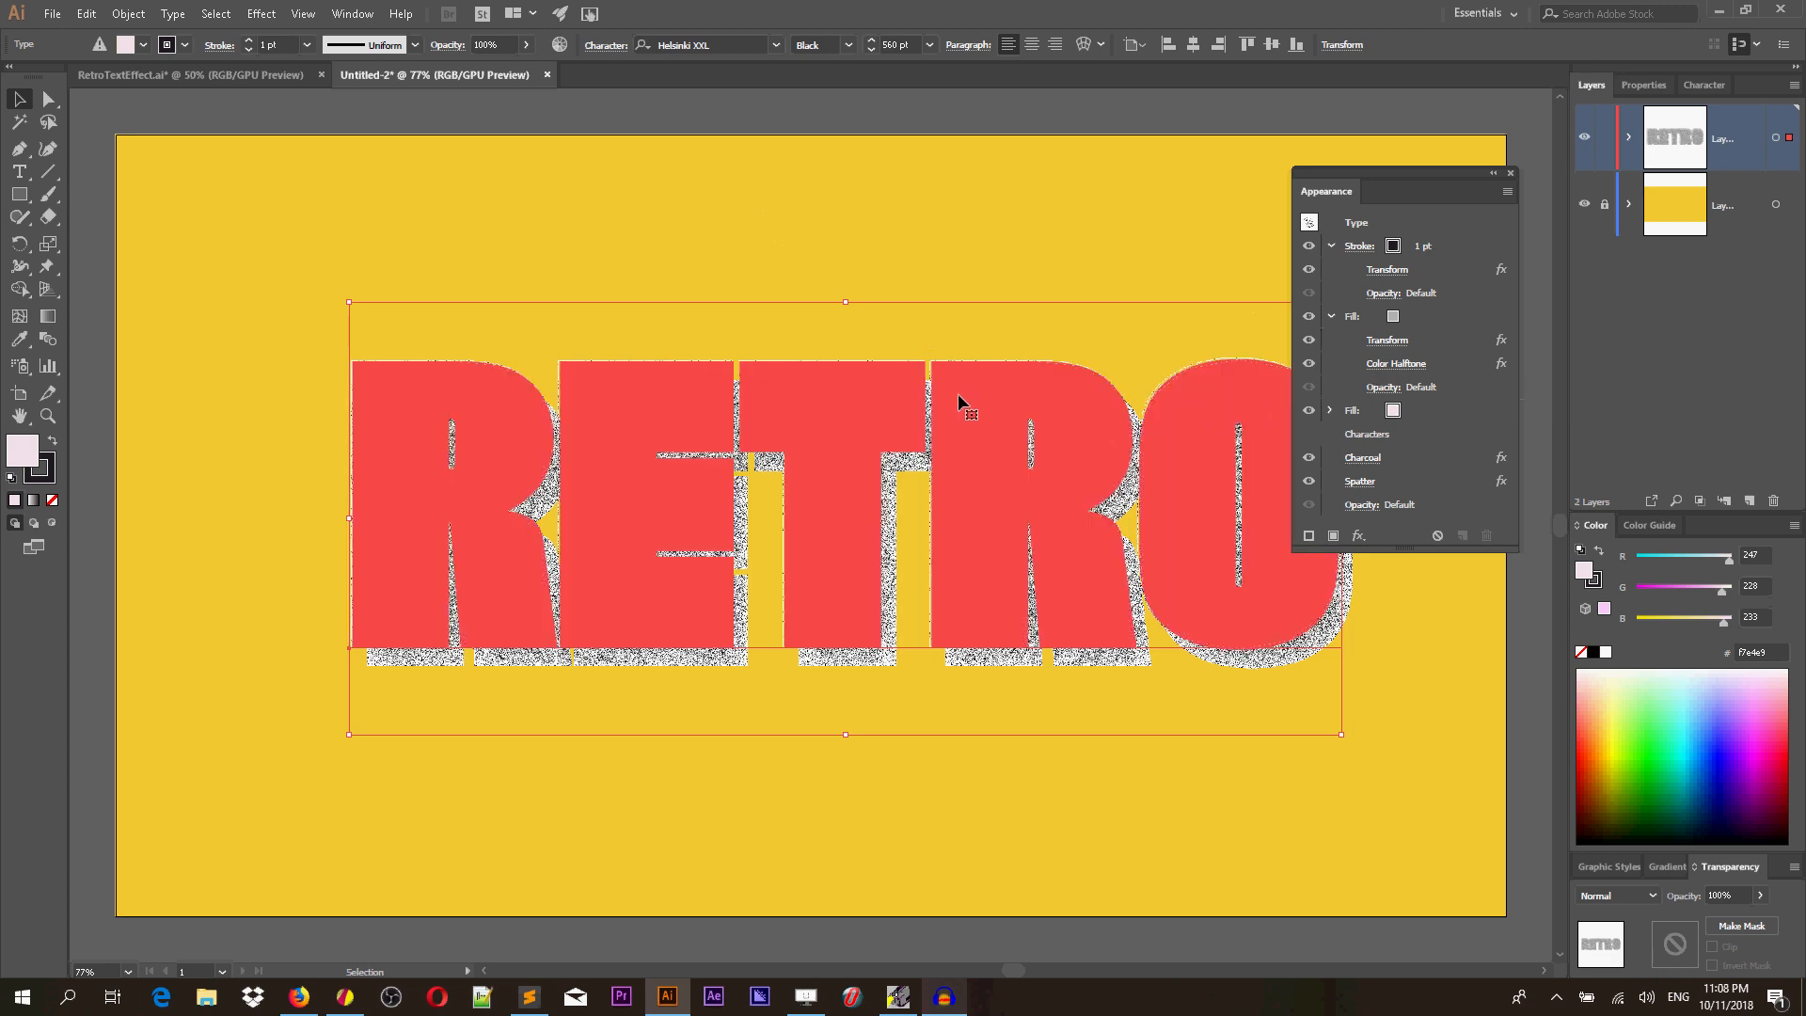
Reorder the fills so the grey halftone fill sits below the pink fill, then expand both fills to review their effects.
left_click(1440, 411)
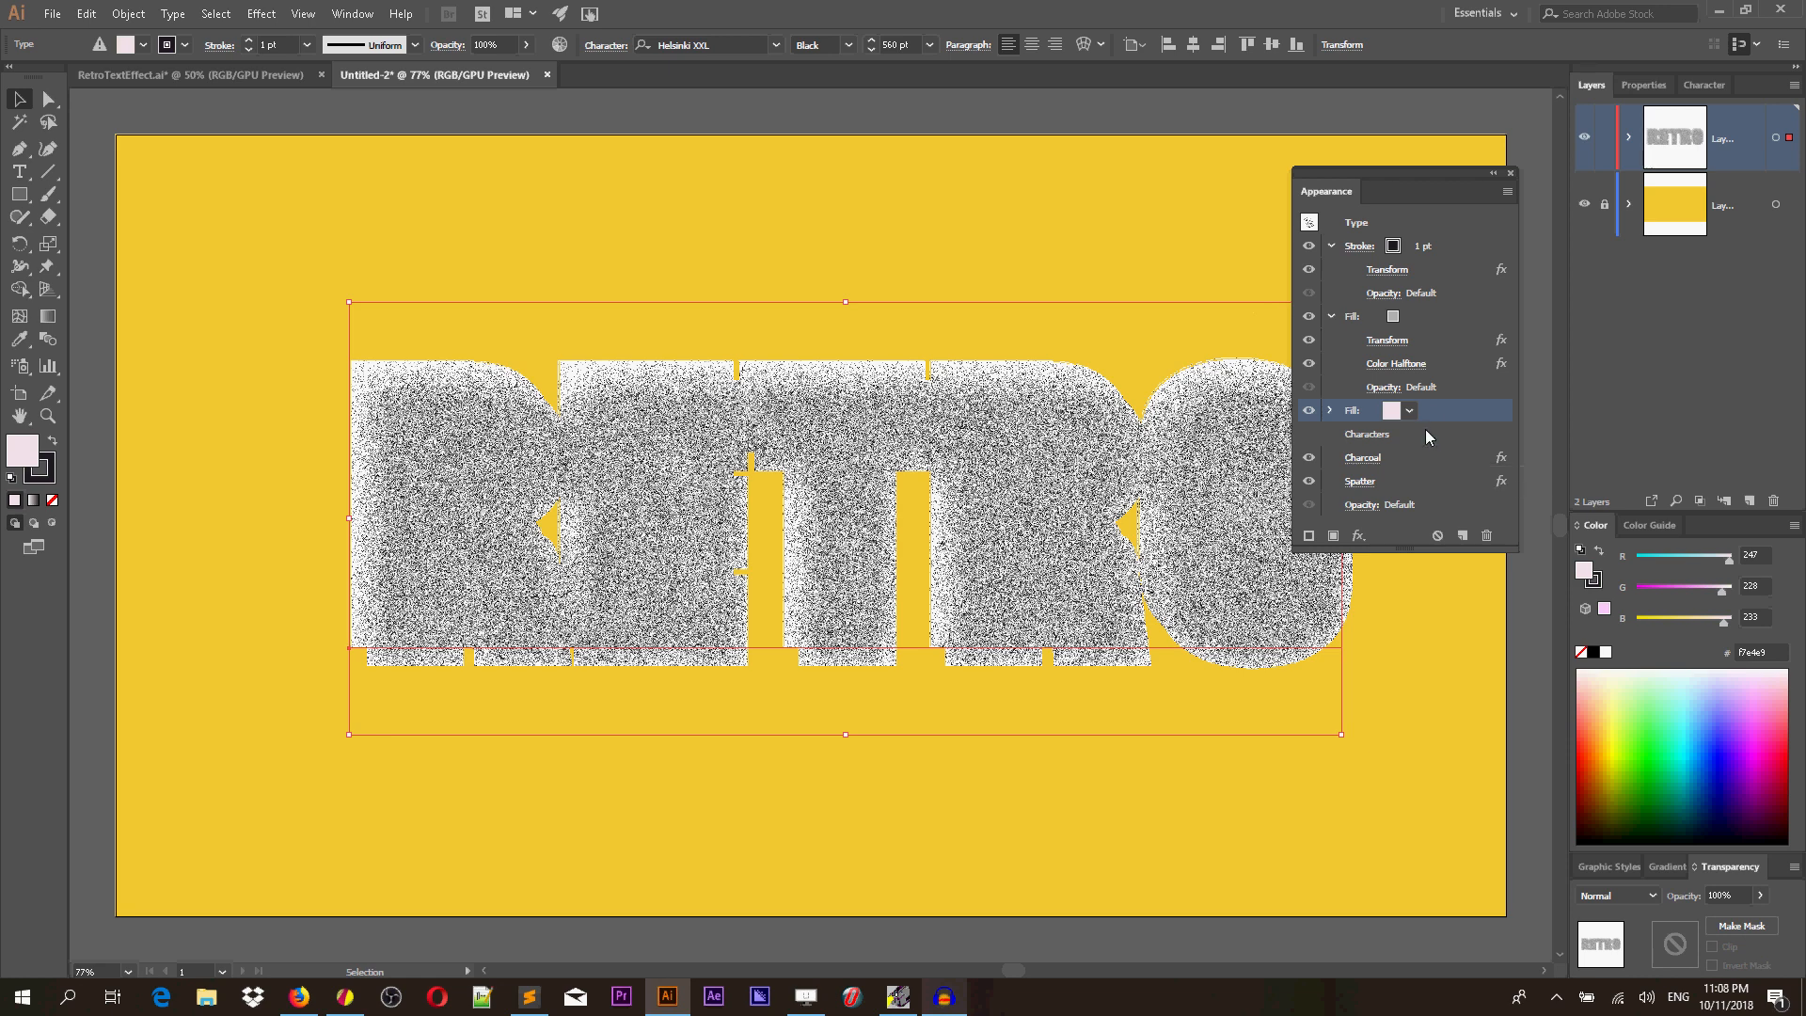
left_click(1420, 318)
left_click_drag(1439, 317, 1445, 415)
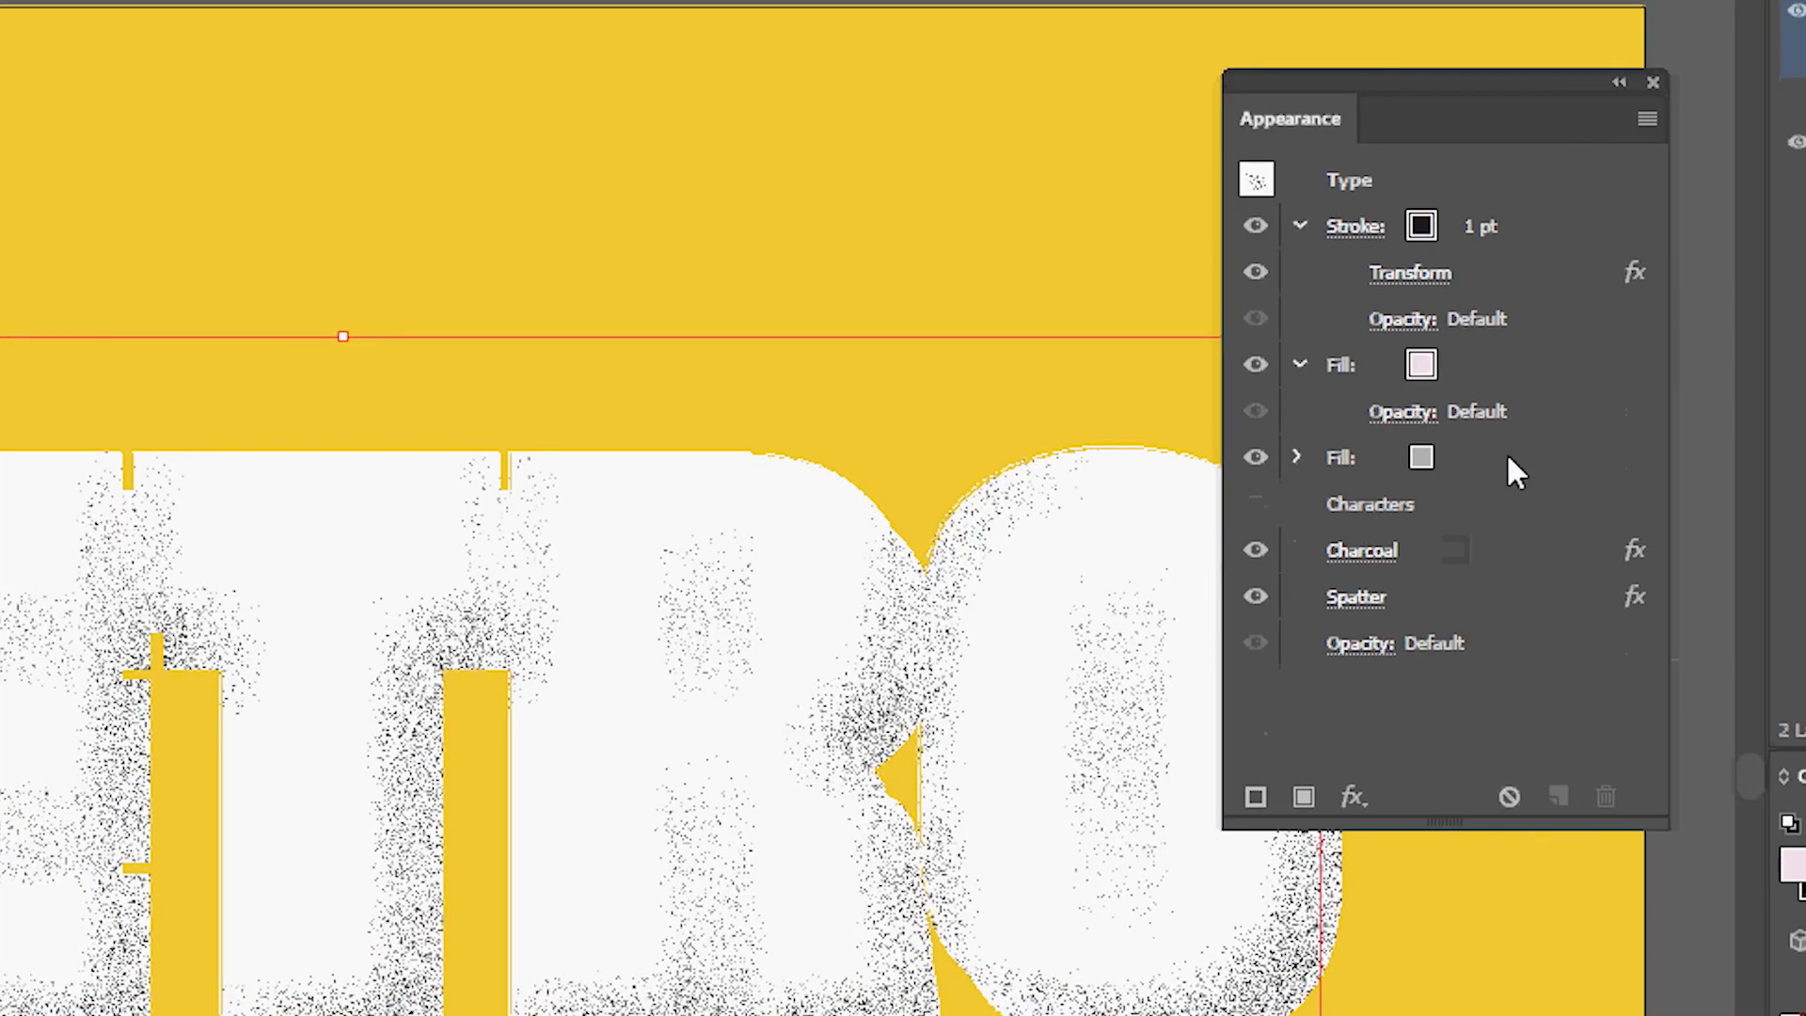
key("ctrl+z")
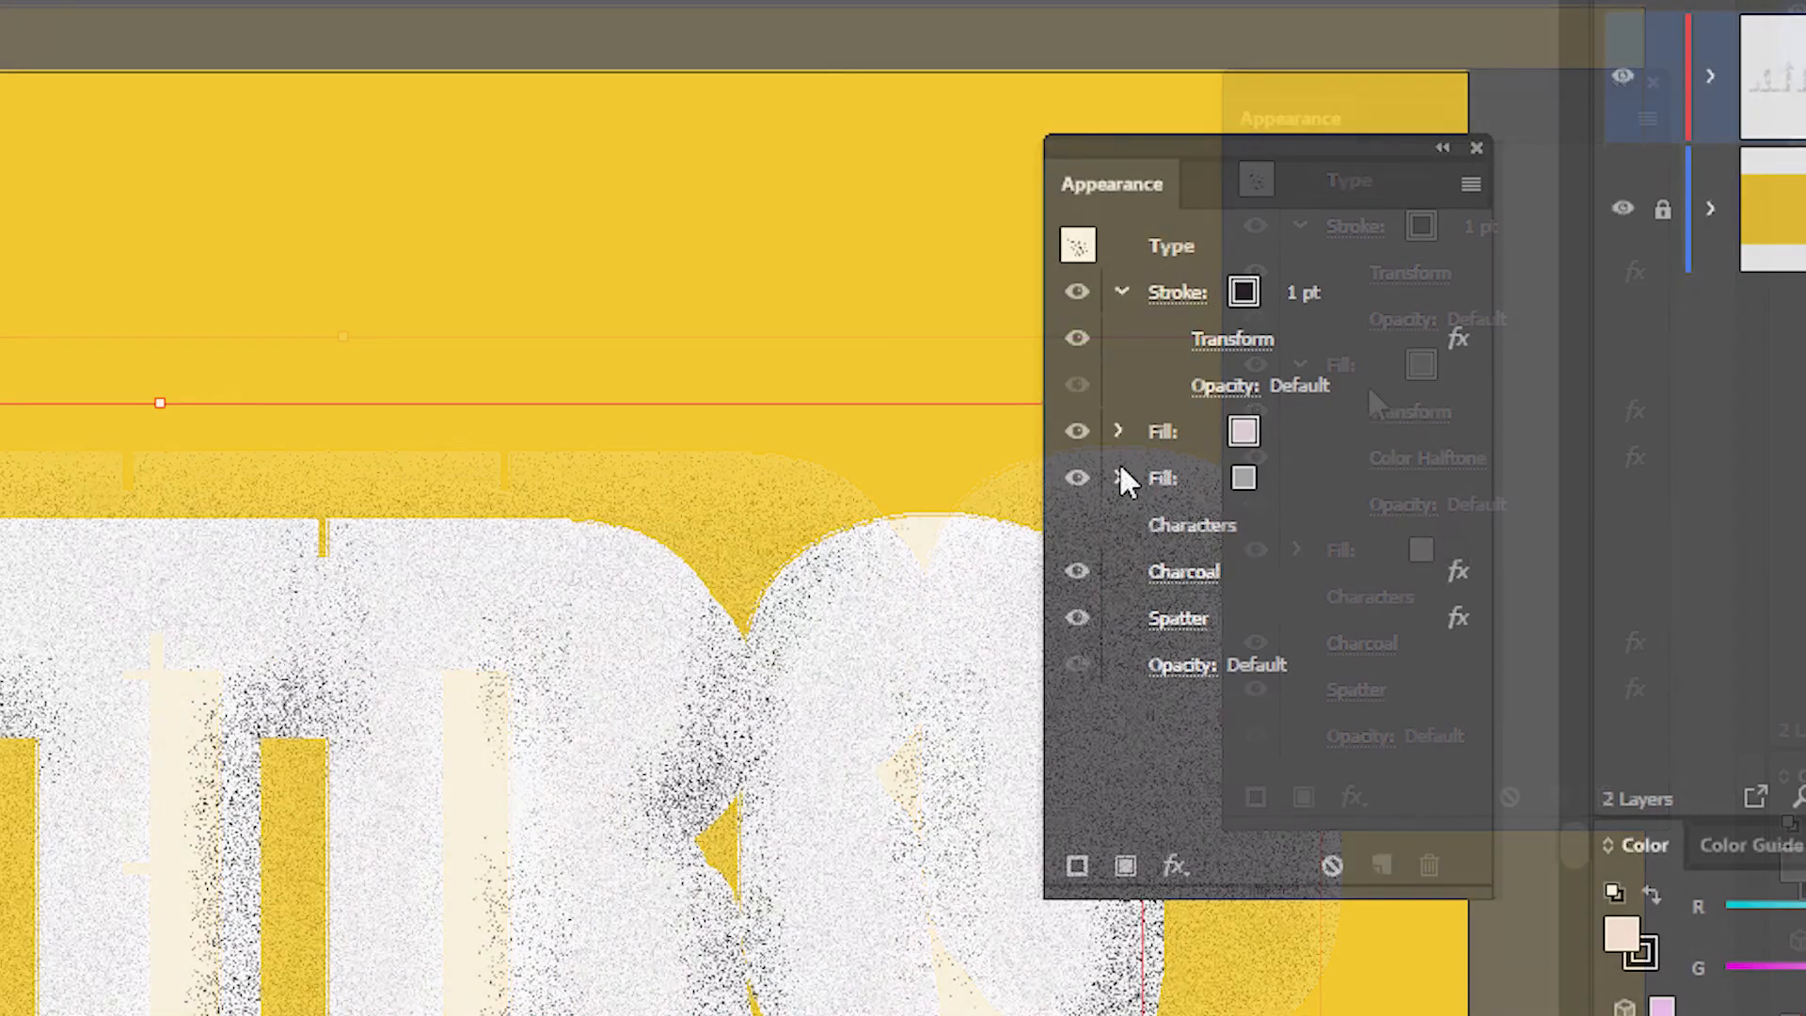
left_click(1120, 478)
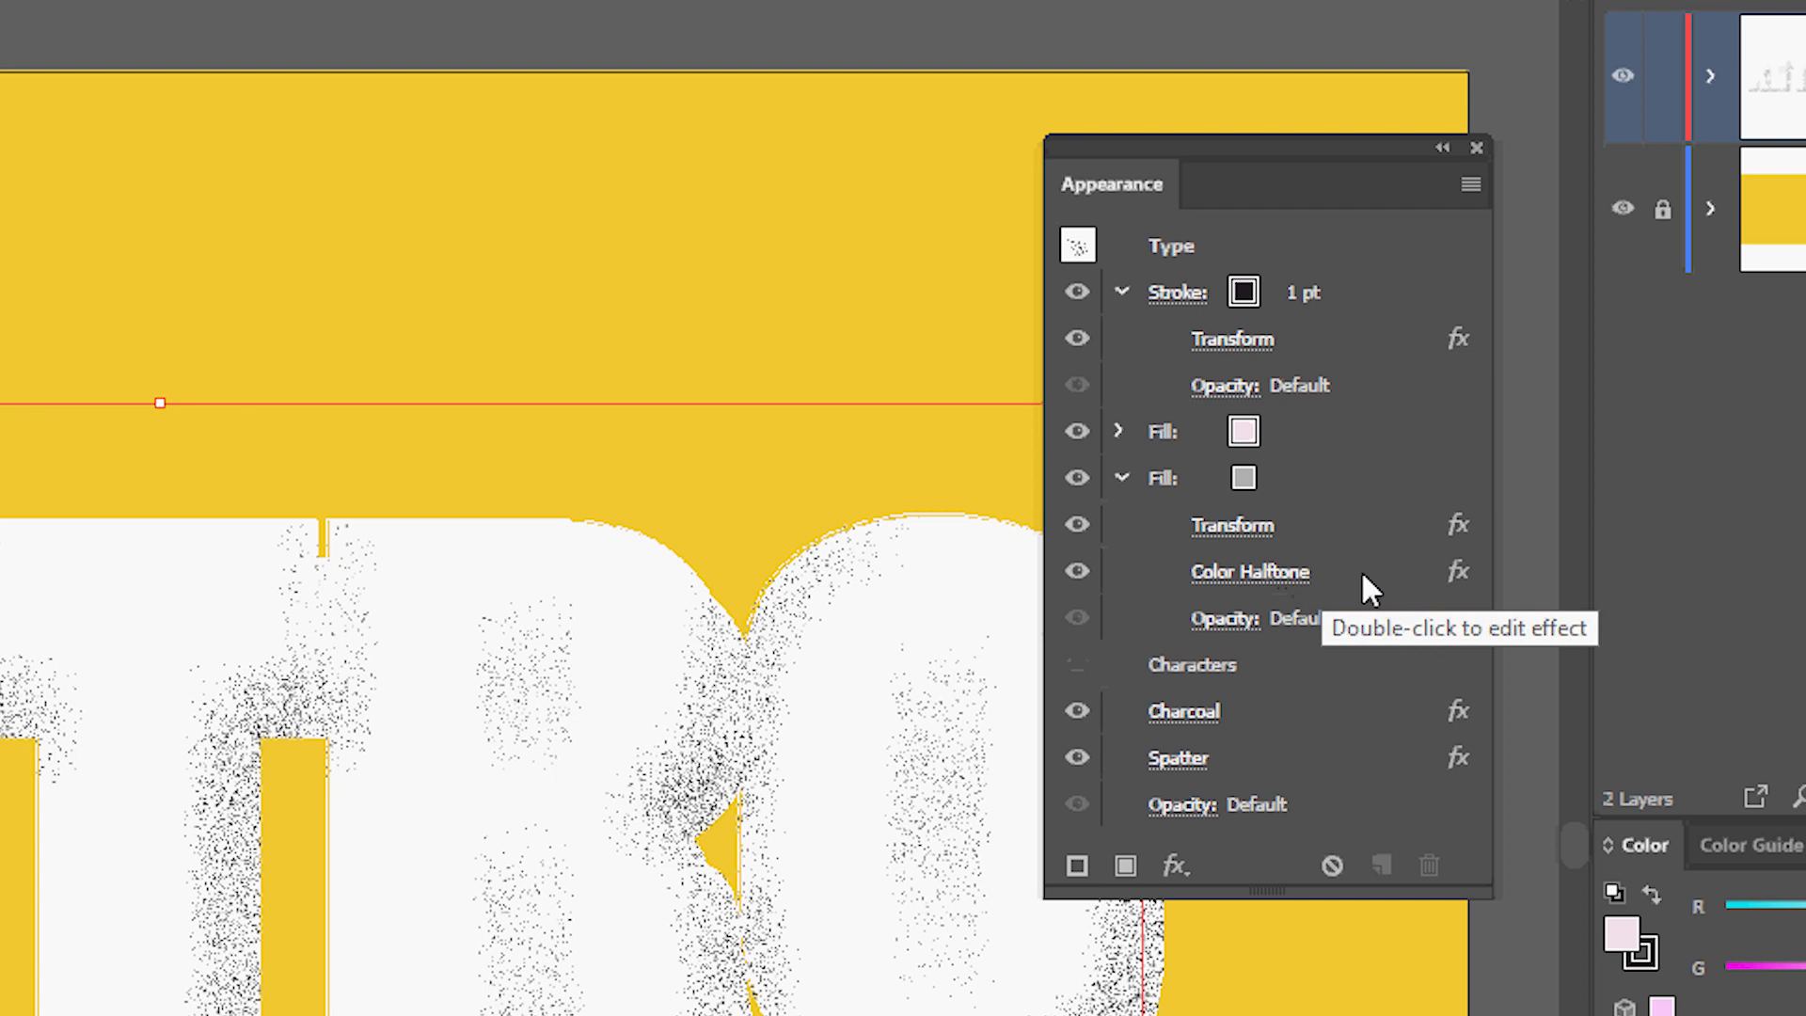
left_click(1119, 430)
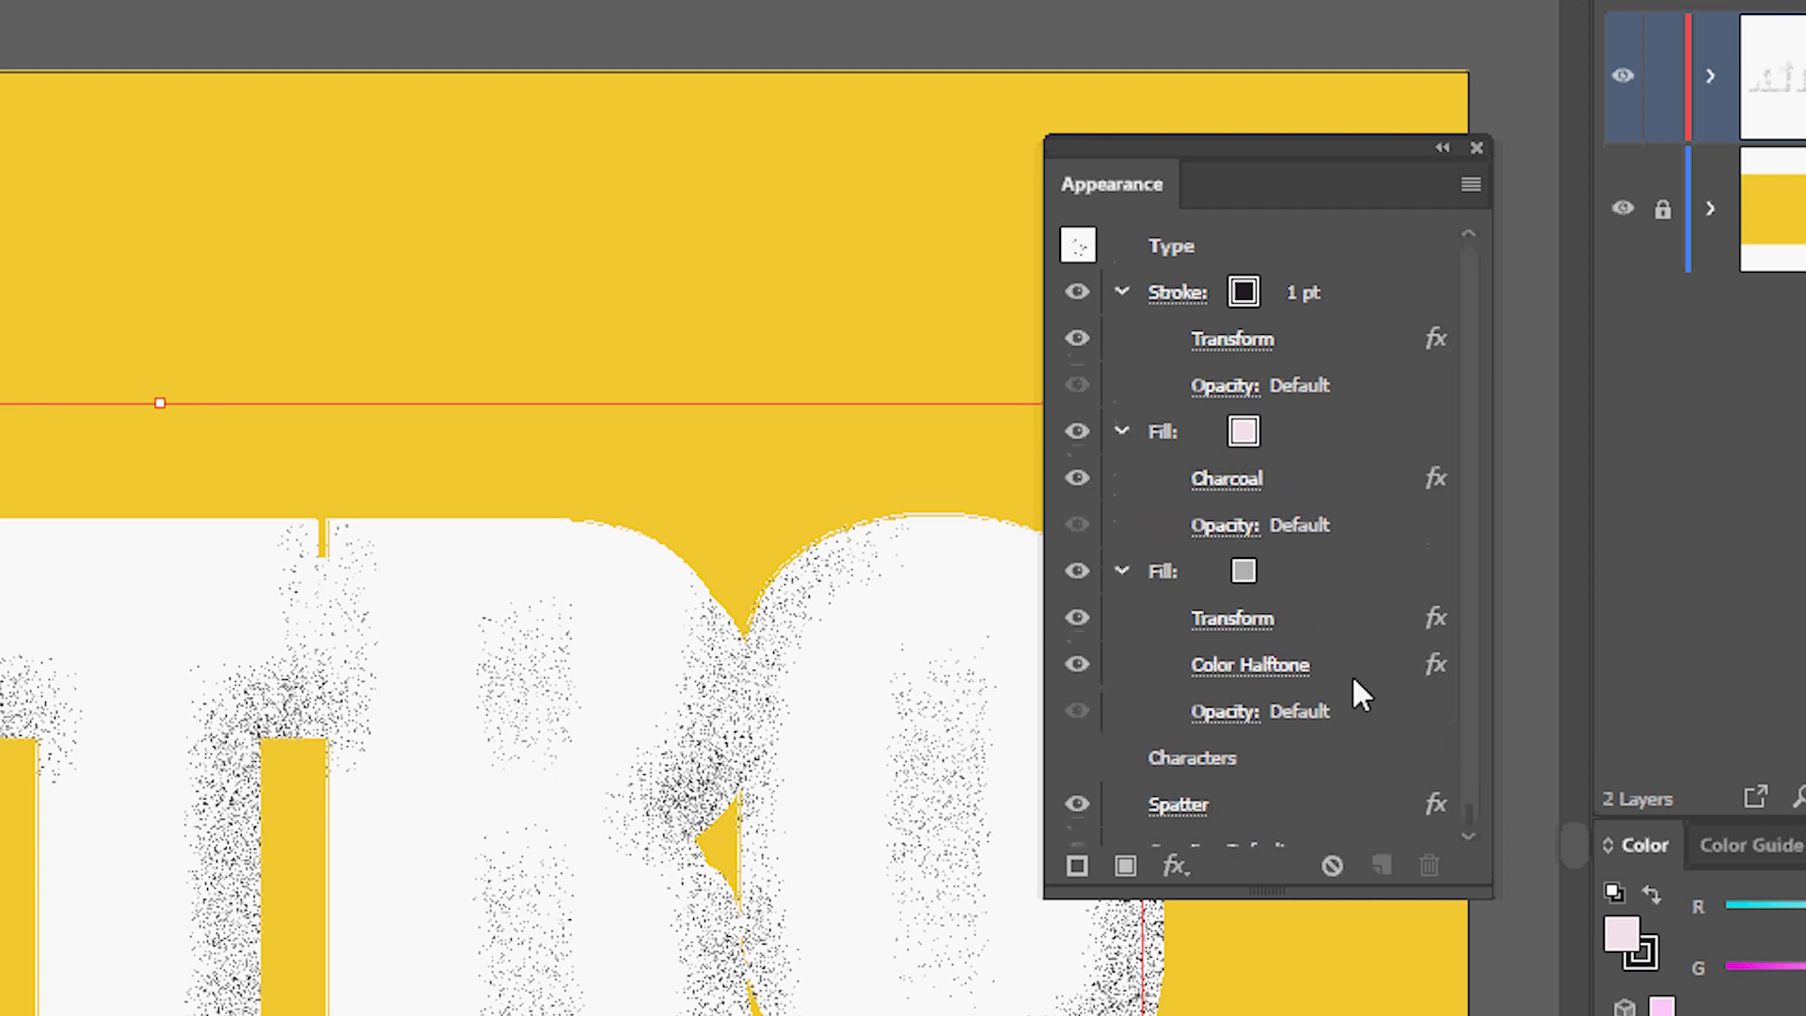
scroll(1341, 654, "down", 1)
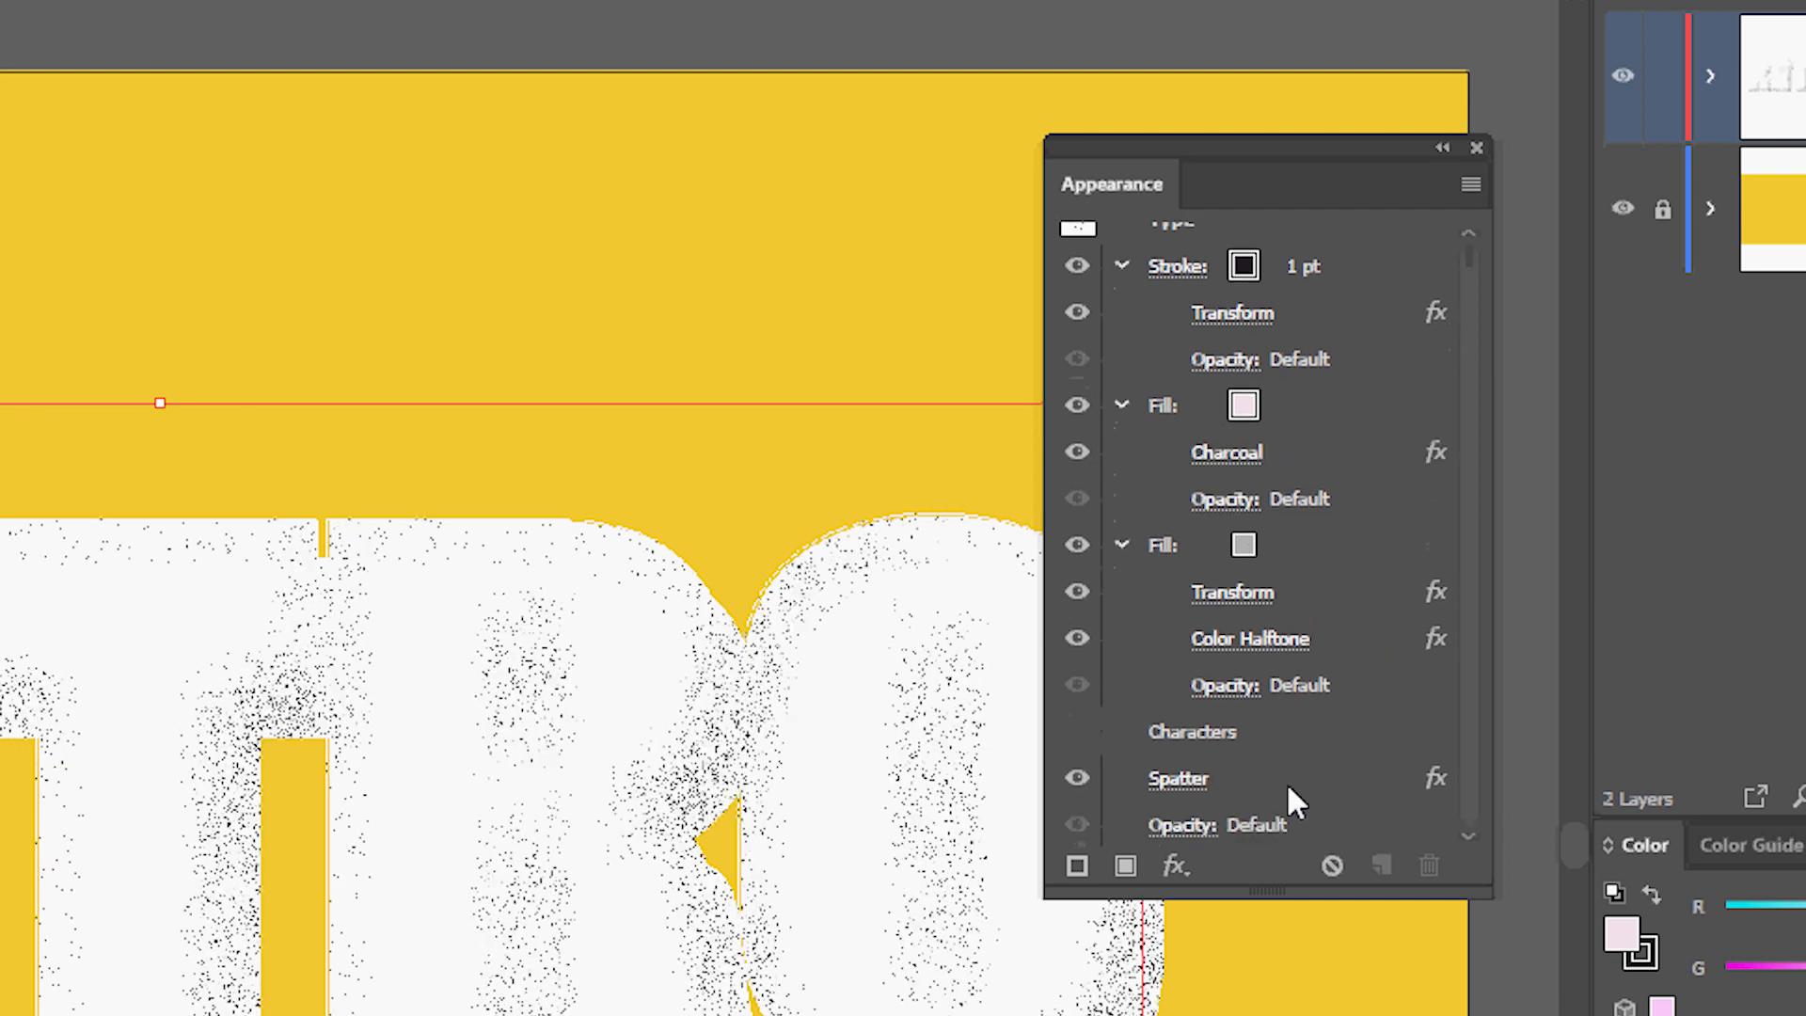
Move the Spatter effect into the pink fill so it sits below Charcoal.
left_click_drag(1274, 781, 1301, 457)
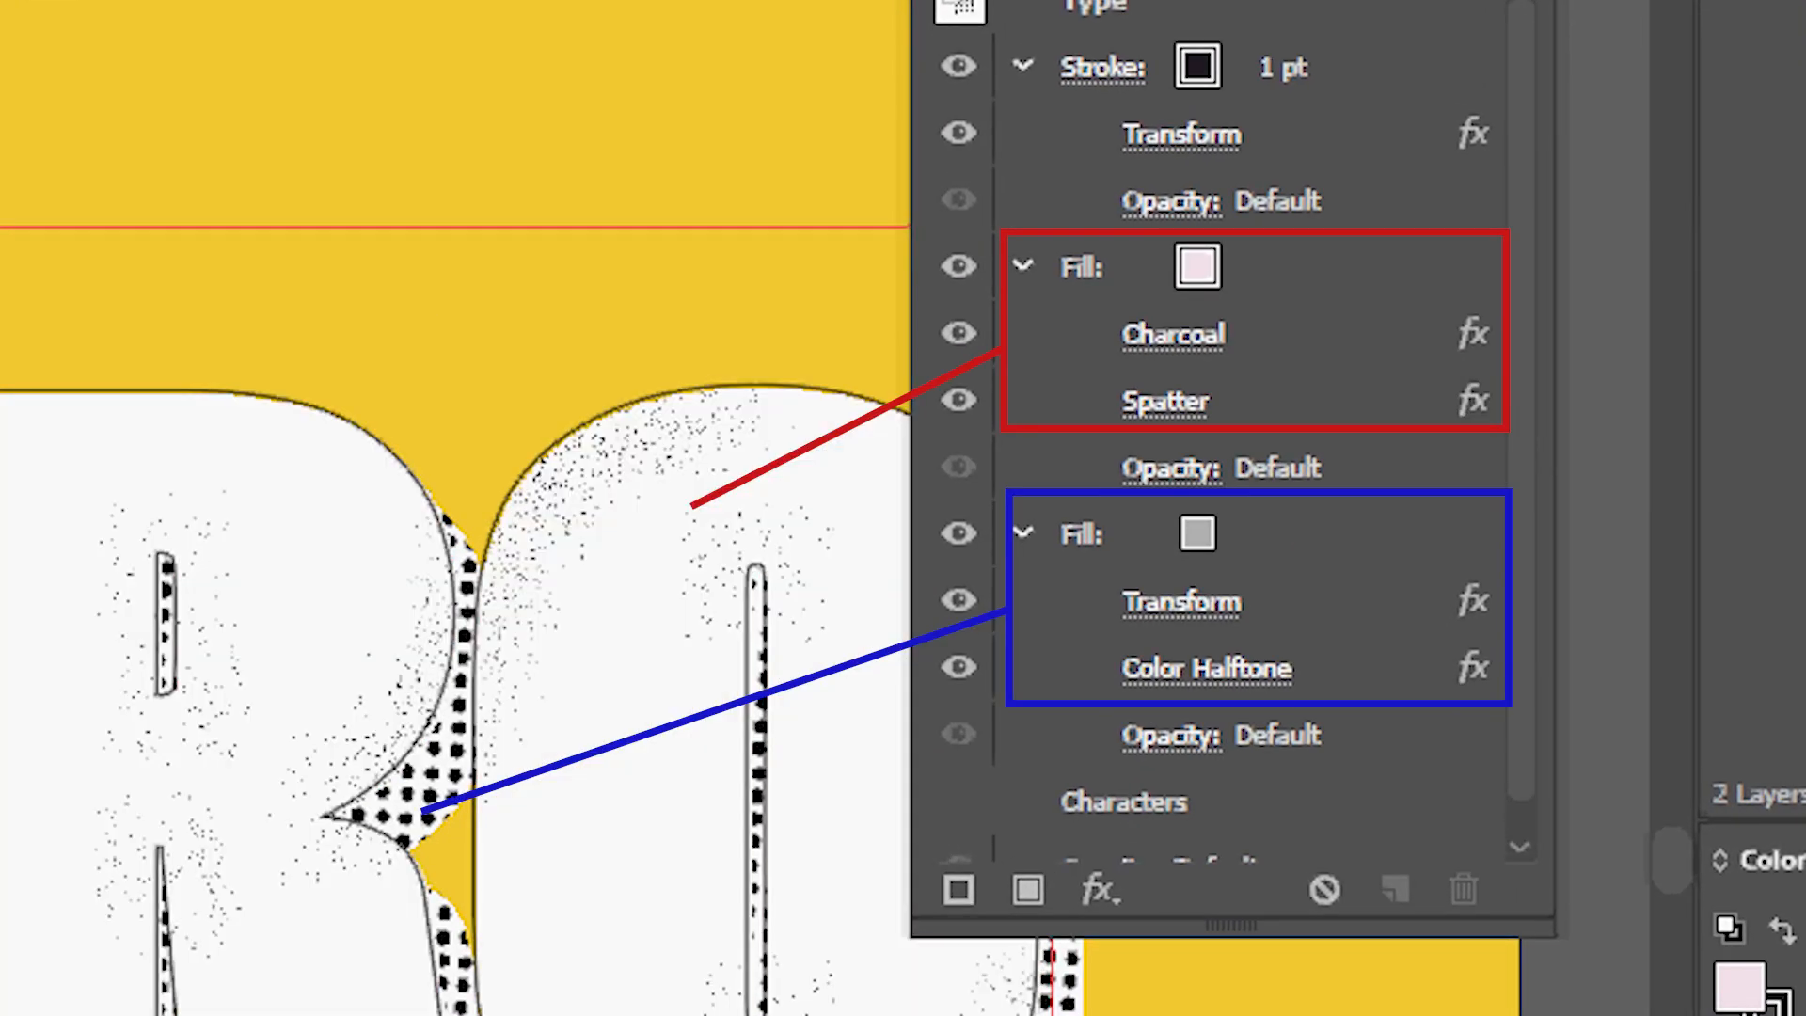
key("space")
left_click_drag(205, 162, 89, 166)
left_click_drag(160, 840, 9, 856)
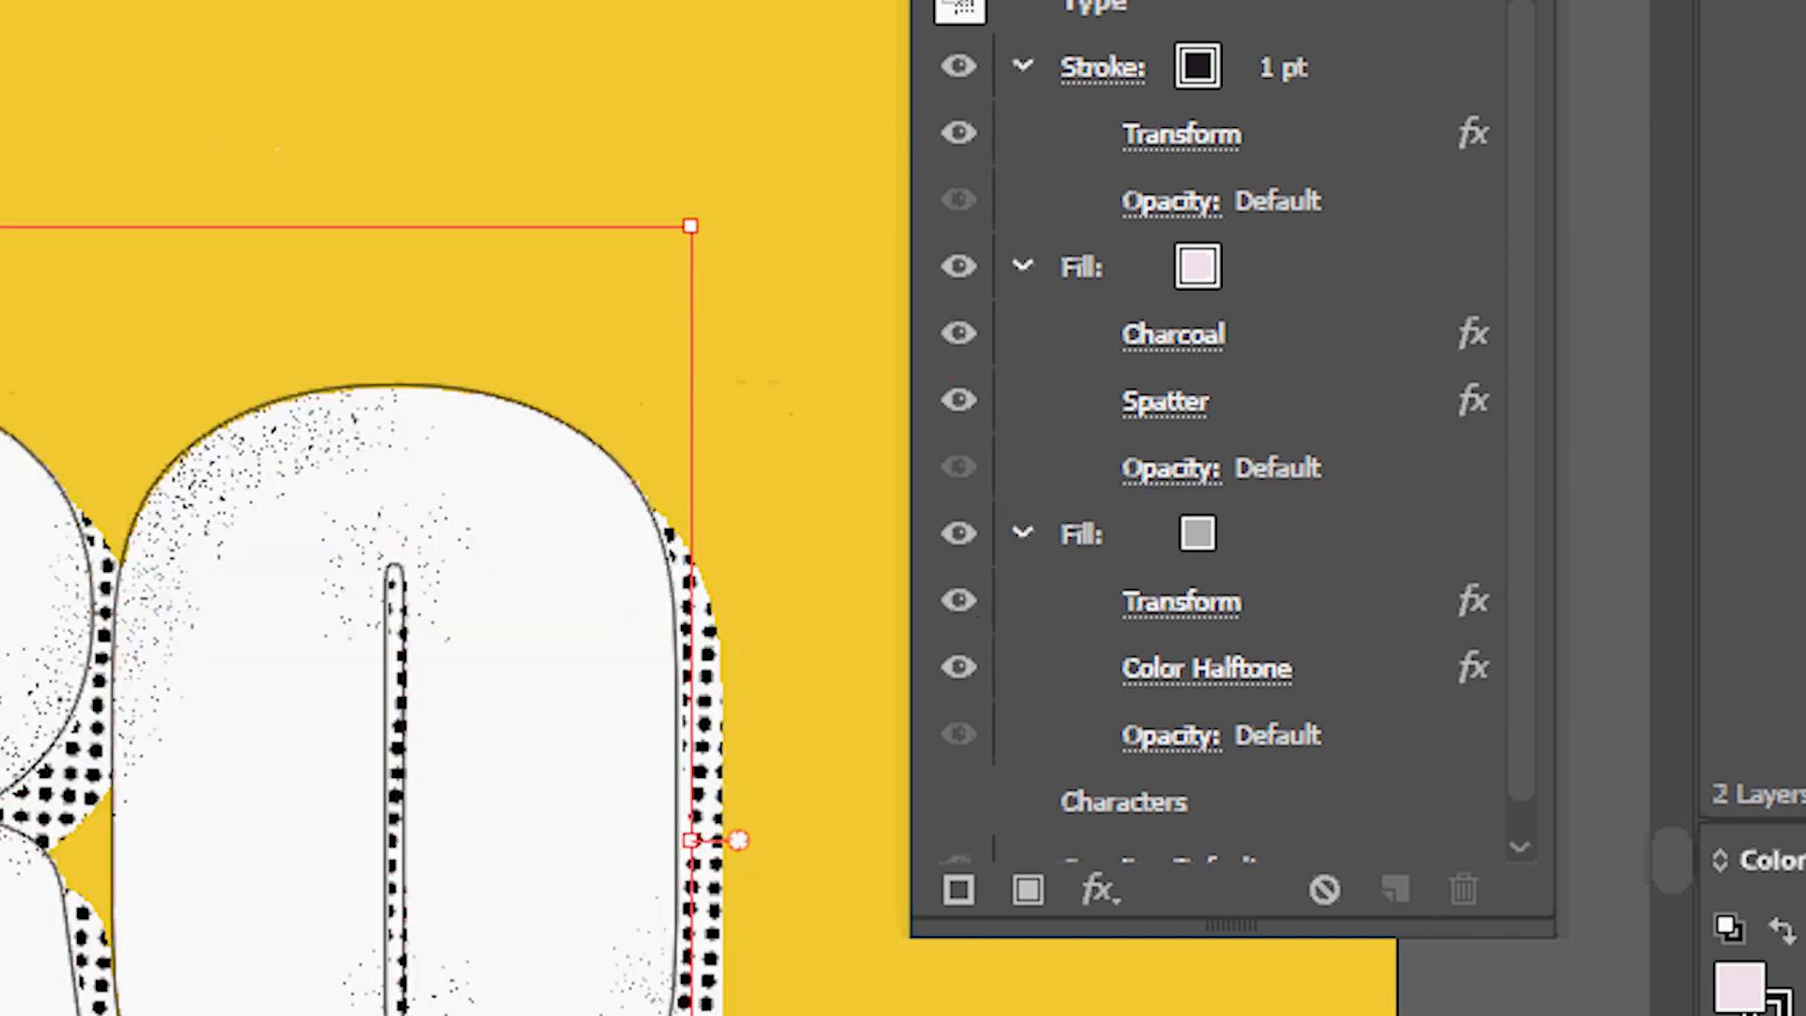
Collapse both fills and set the grey halftone fill's blending mode to Multiply.
left_click(1022, 267)
left_click(1021, 333)
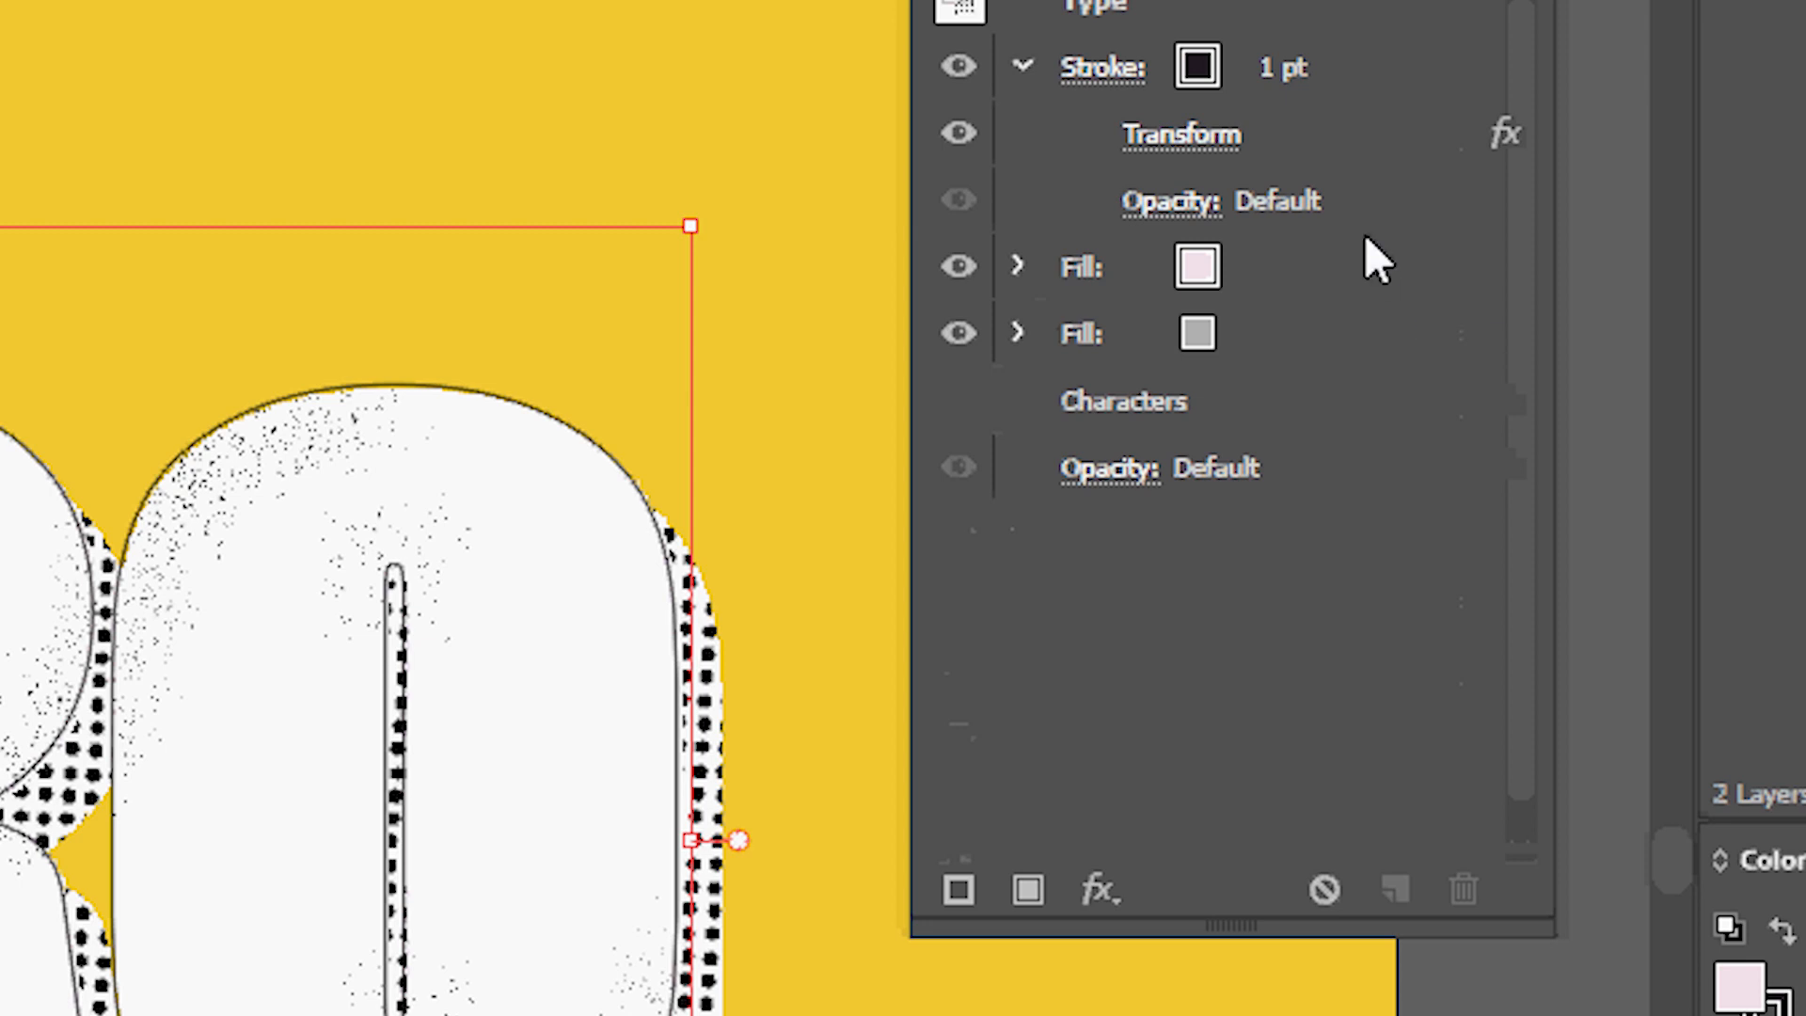
left_click(1296, 265)
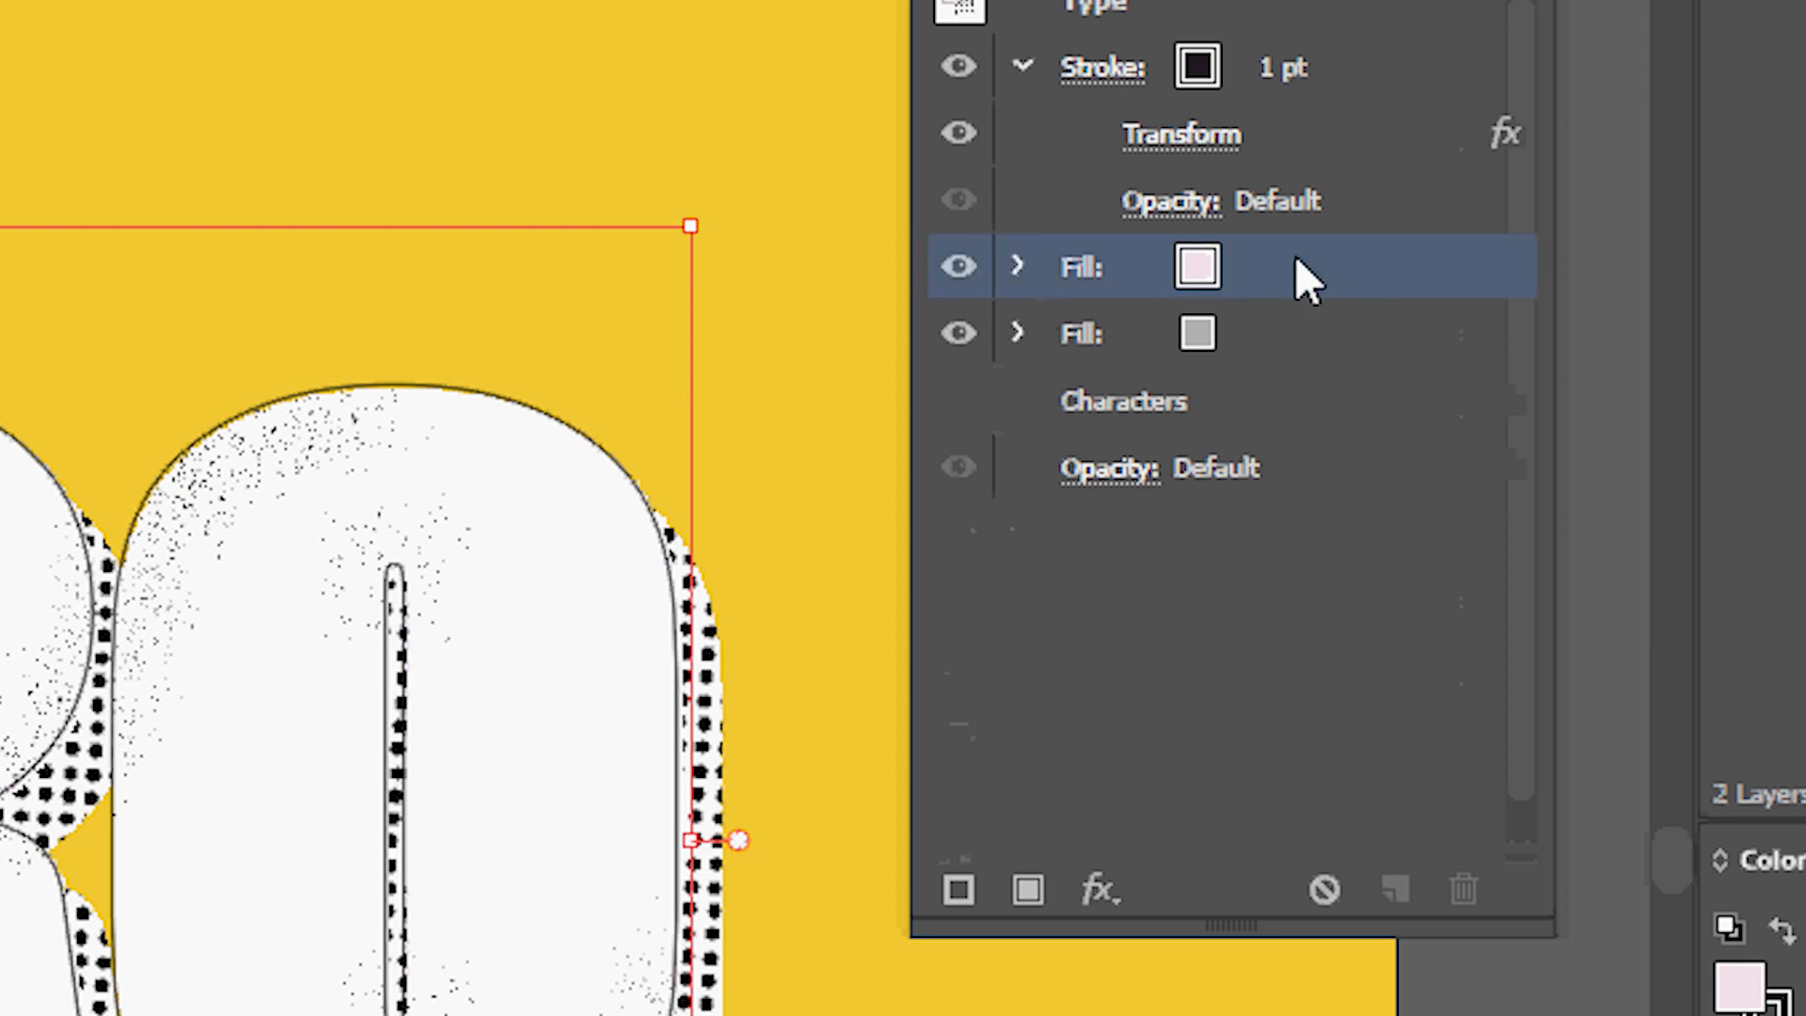
left_click_drag(1299, 265, 1343, 264)
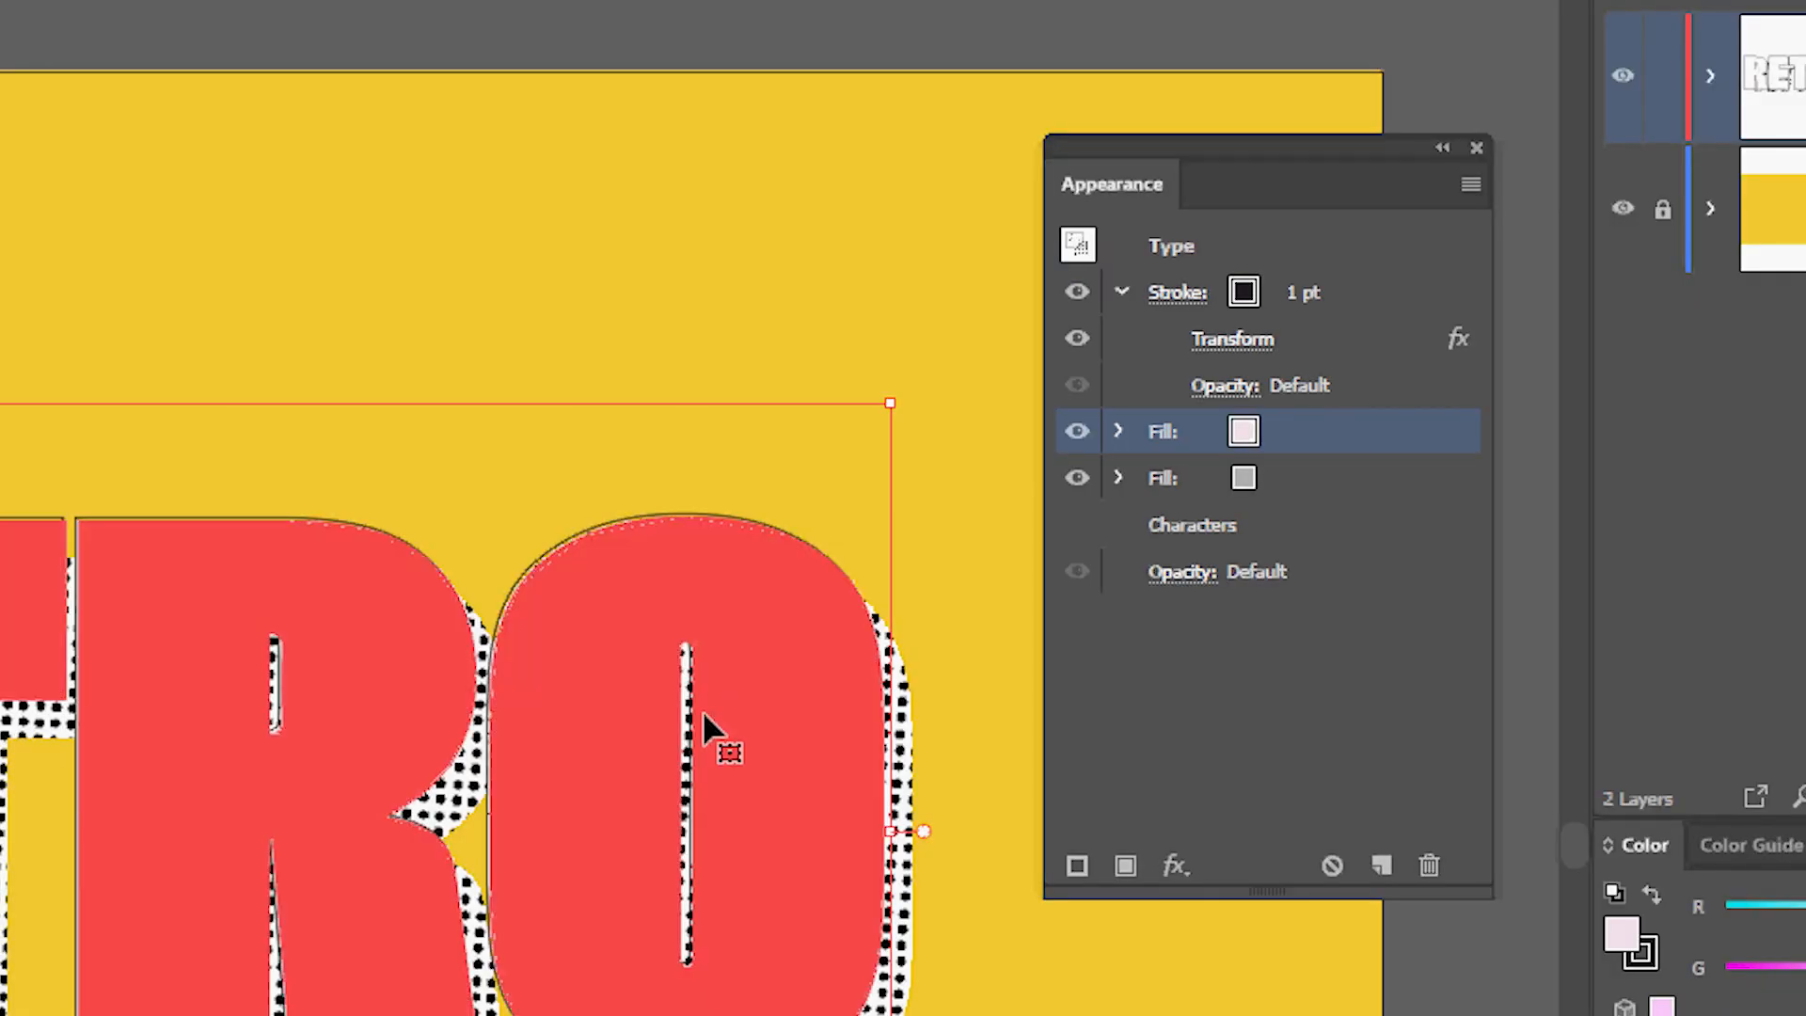
scroll(604, 725, "down", 1)
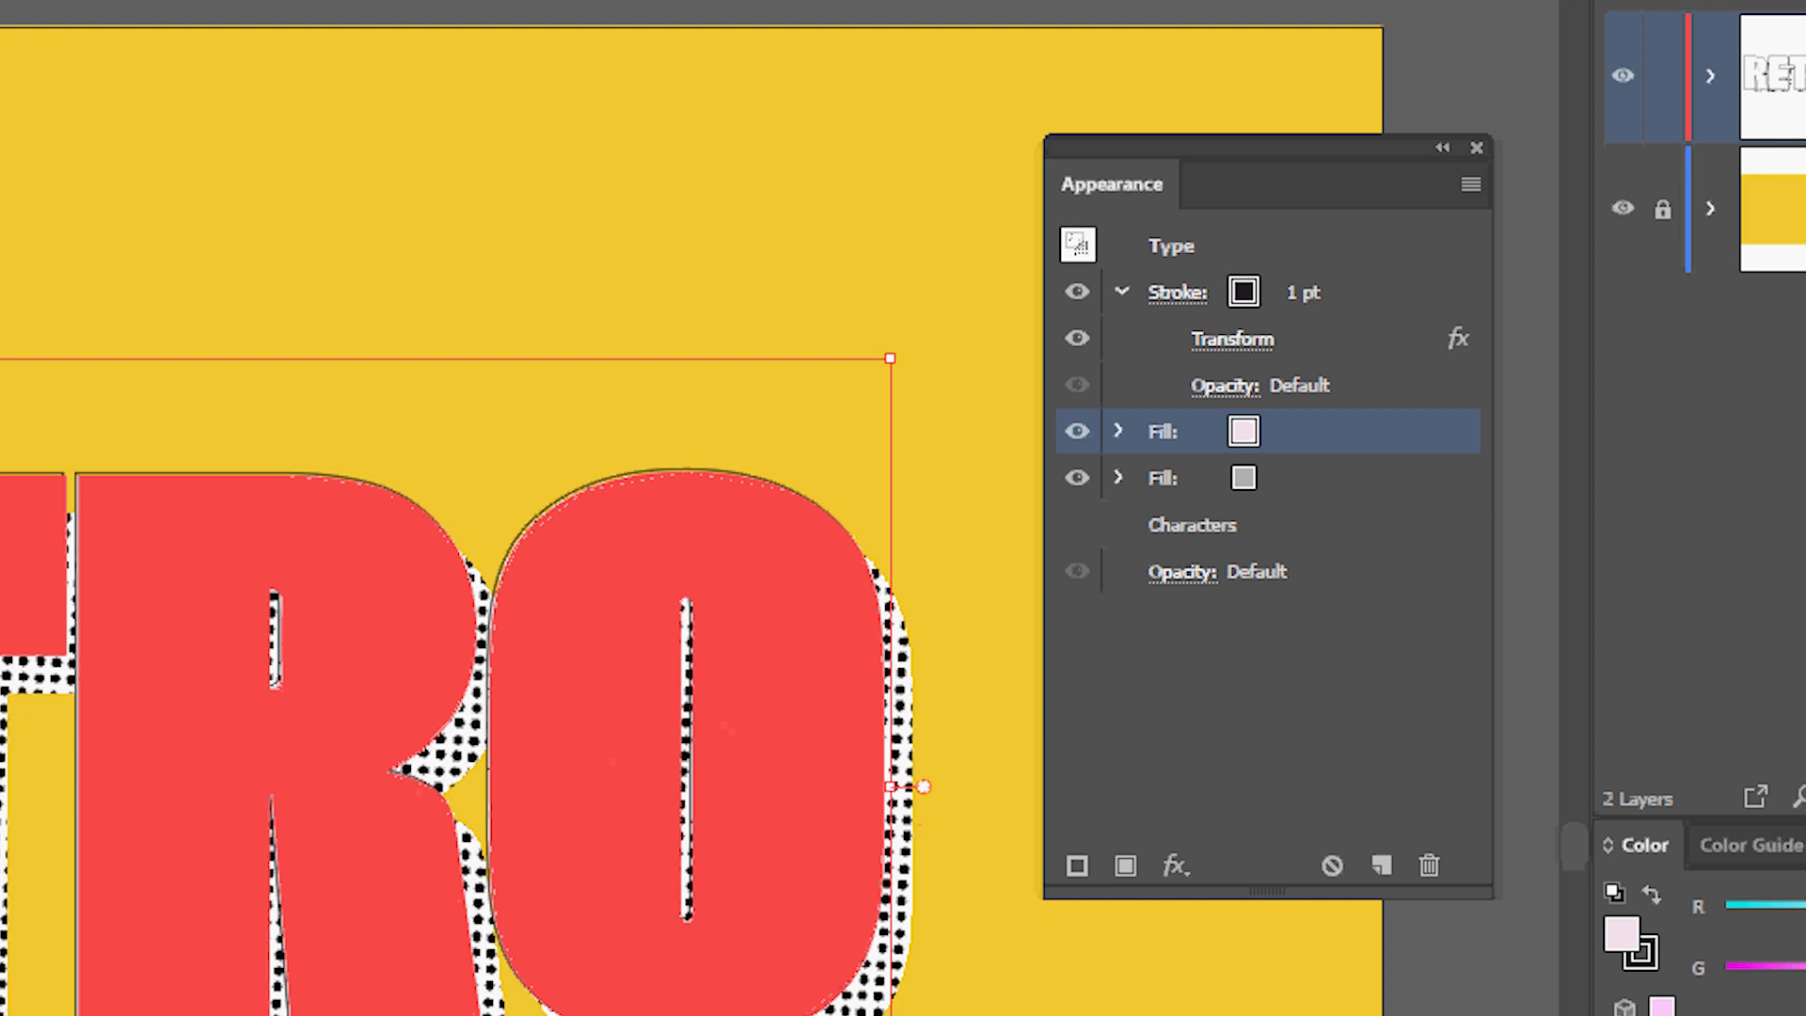
left_click(1125, 474)
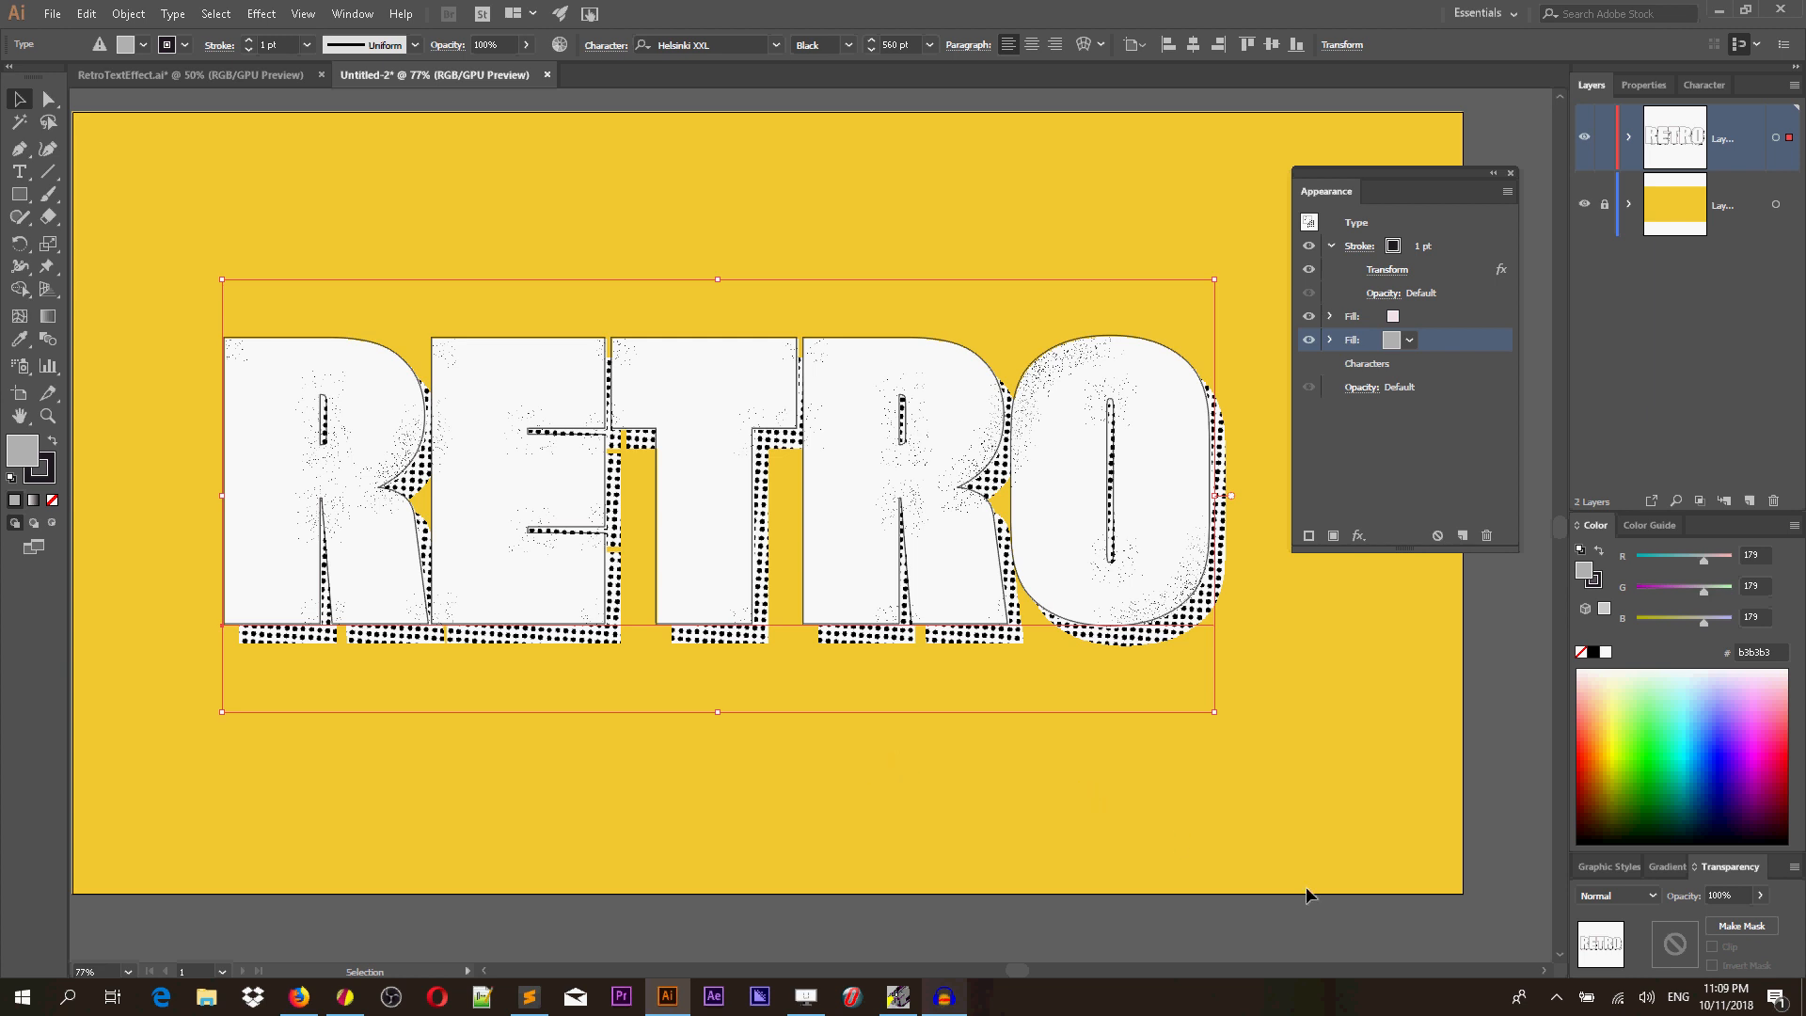
left_click(1653, 896)
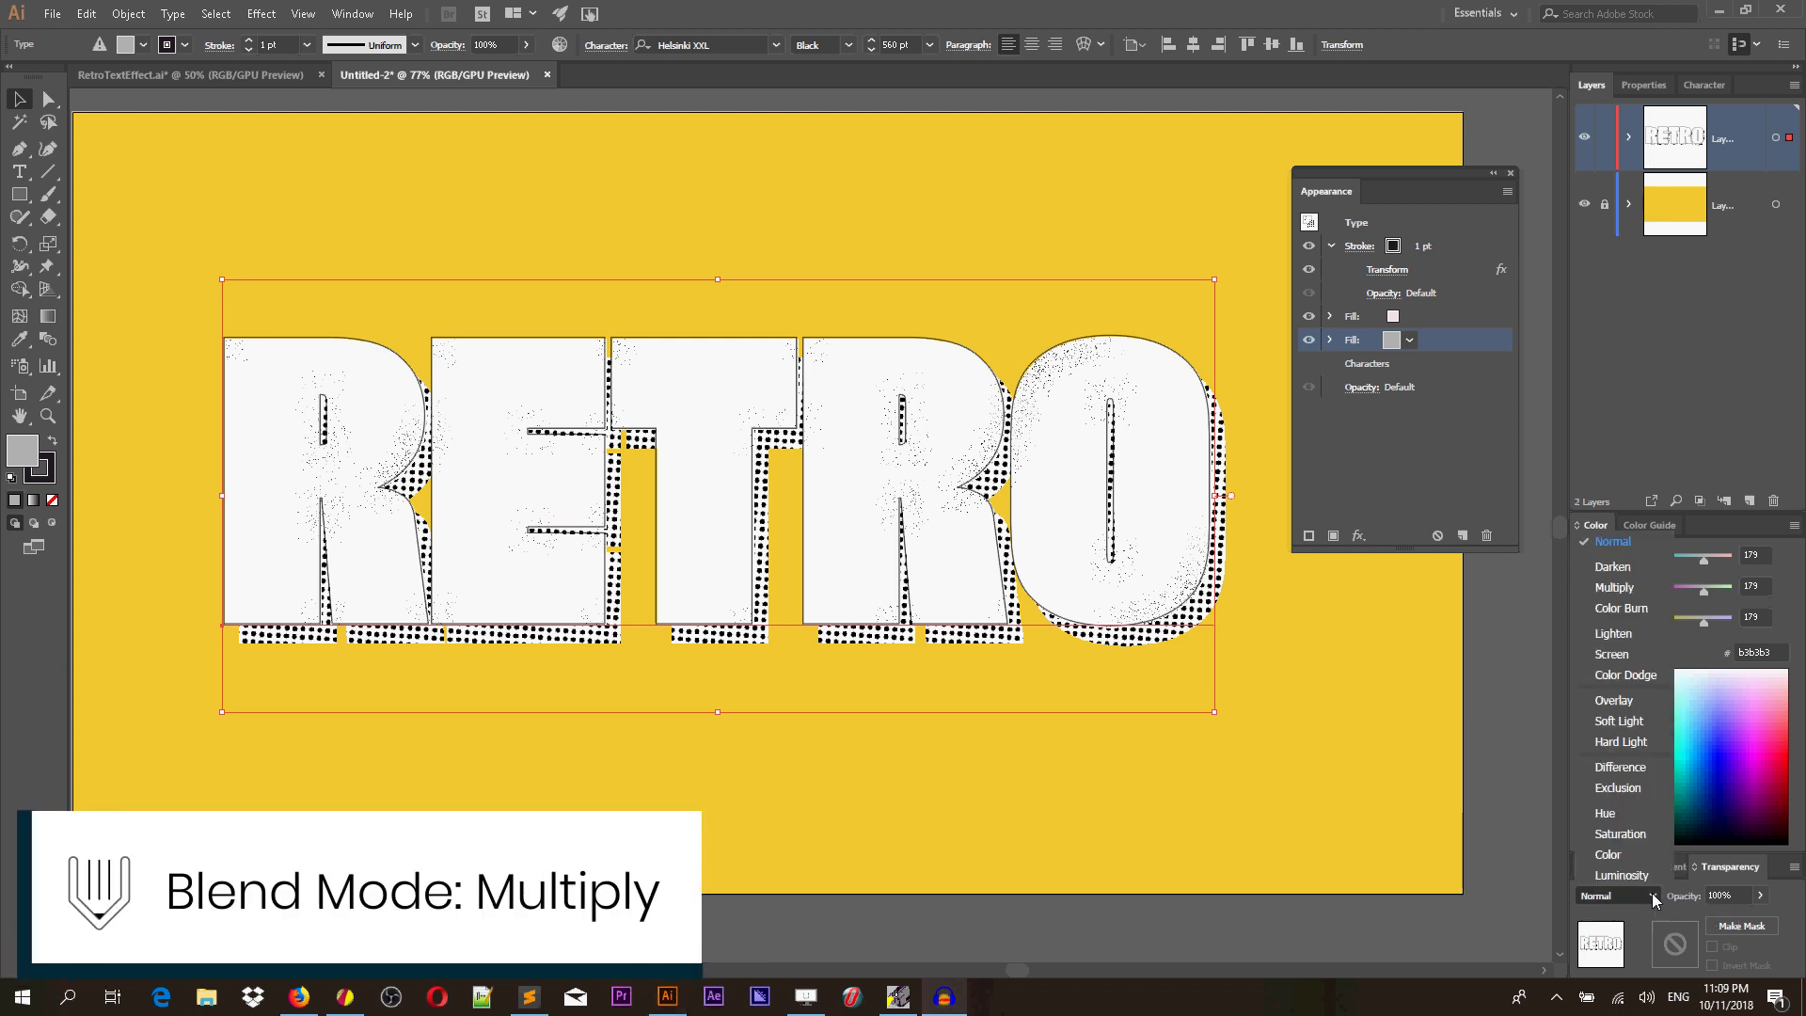
left_click(1637, 588)
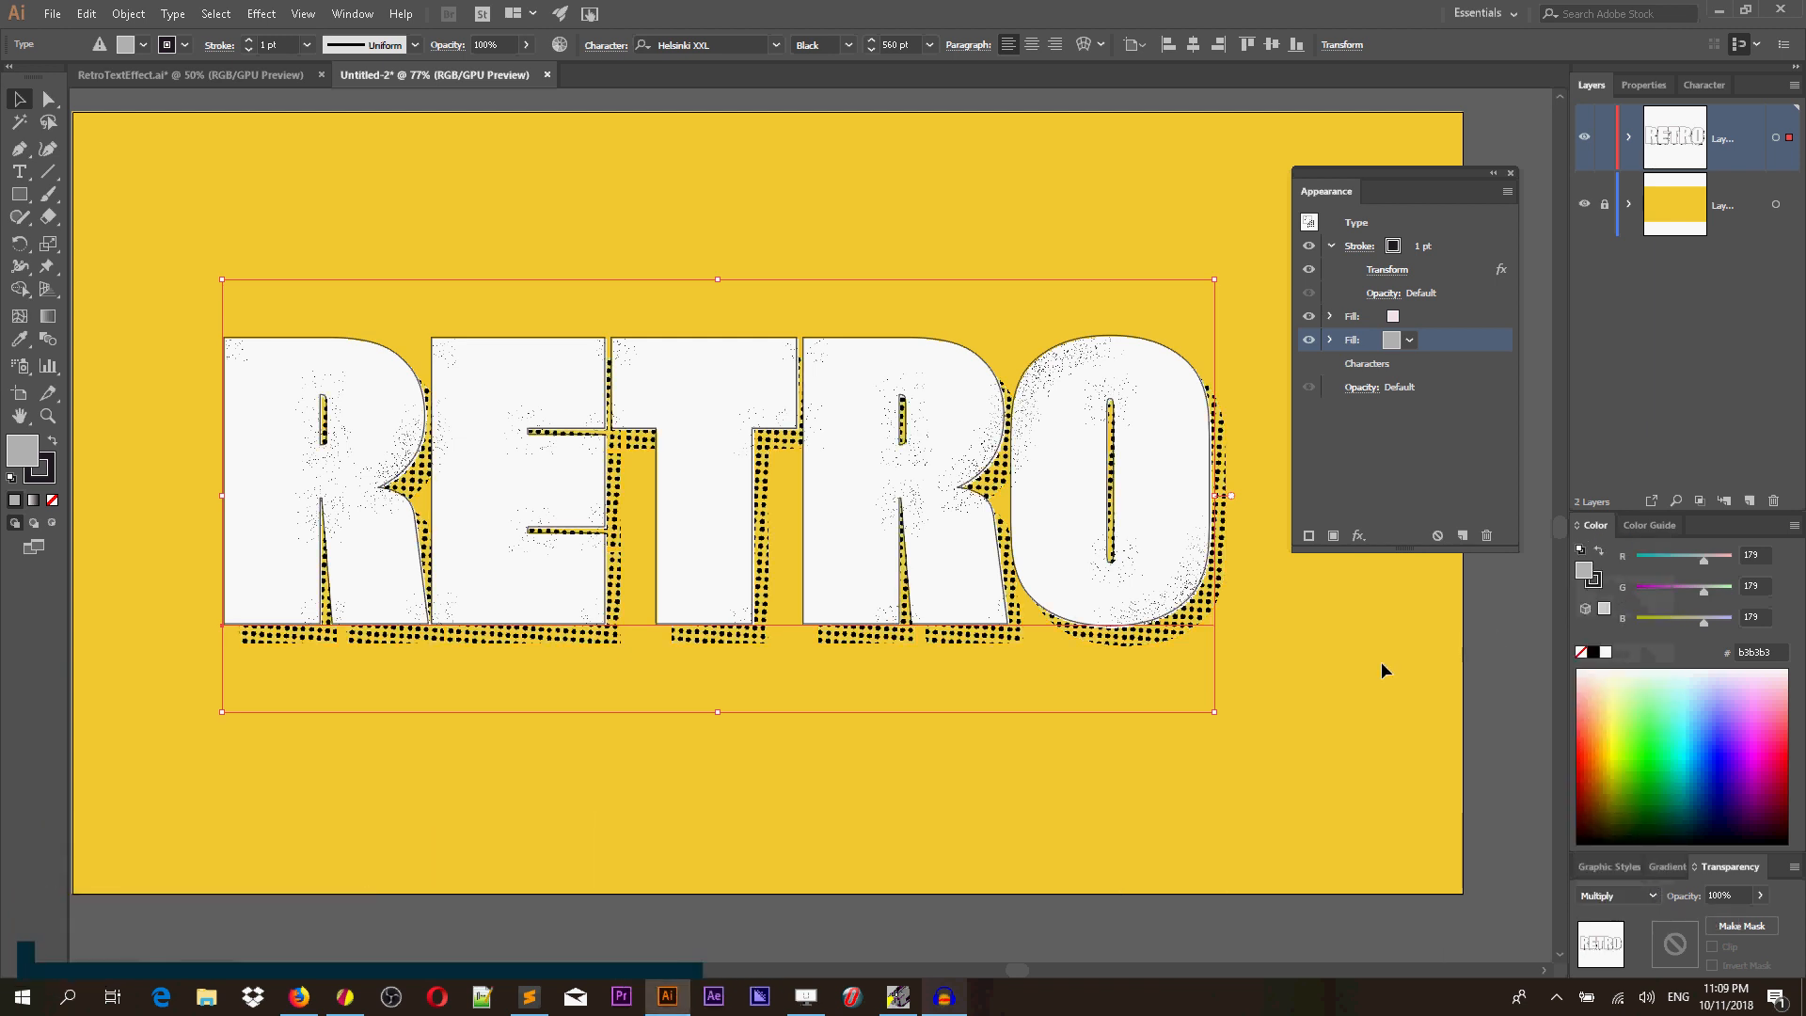
Increase the RETRO text's tracking to 14, then move the text slightly up and to the left.
left_click(1294, 673)
left_click(1029, 522)
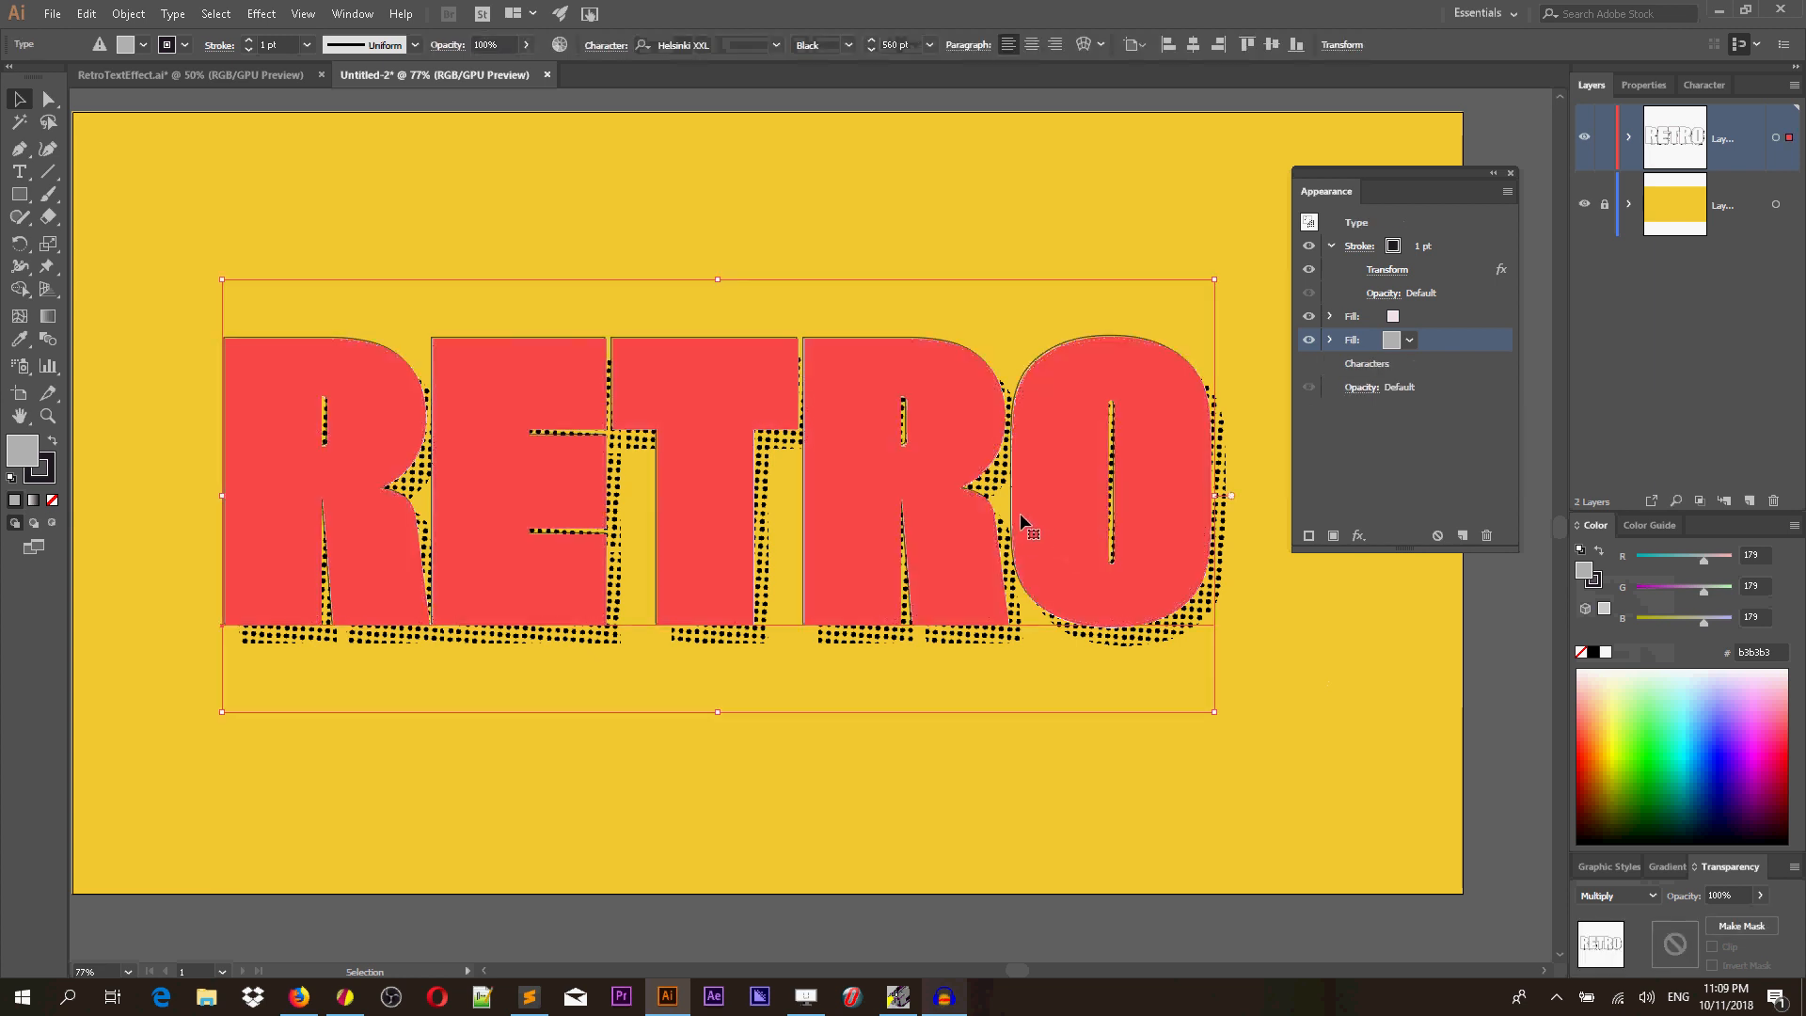
left_click(1703, 85)
left_click(351, 14)
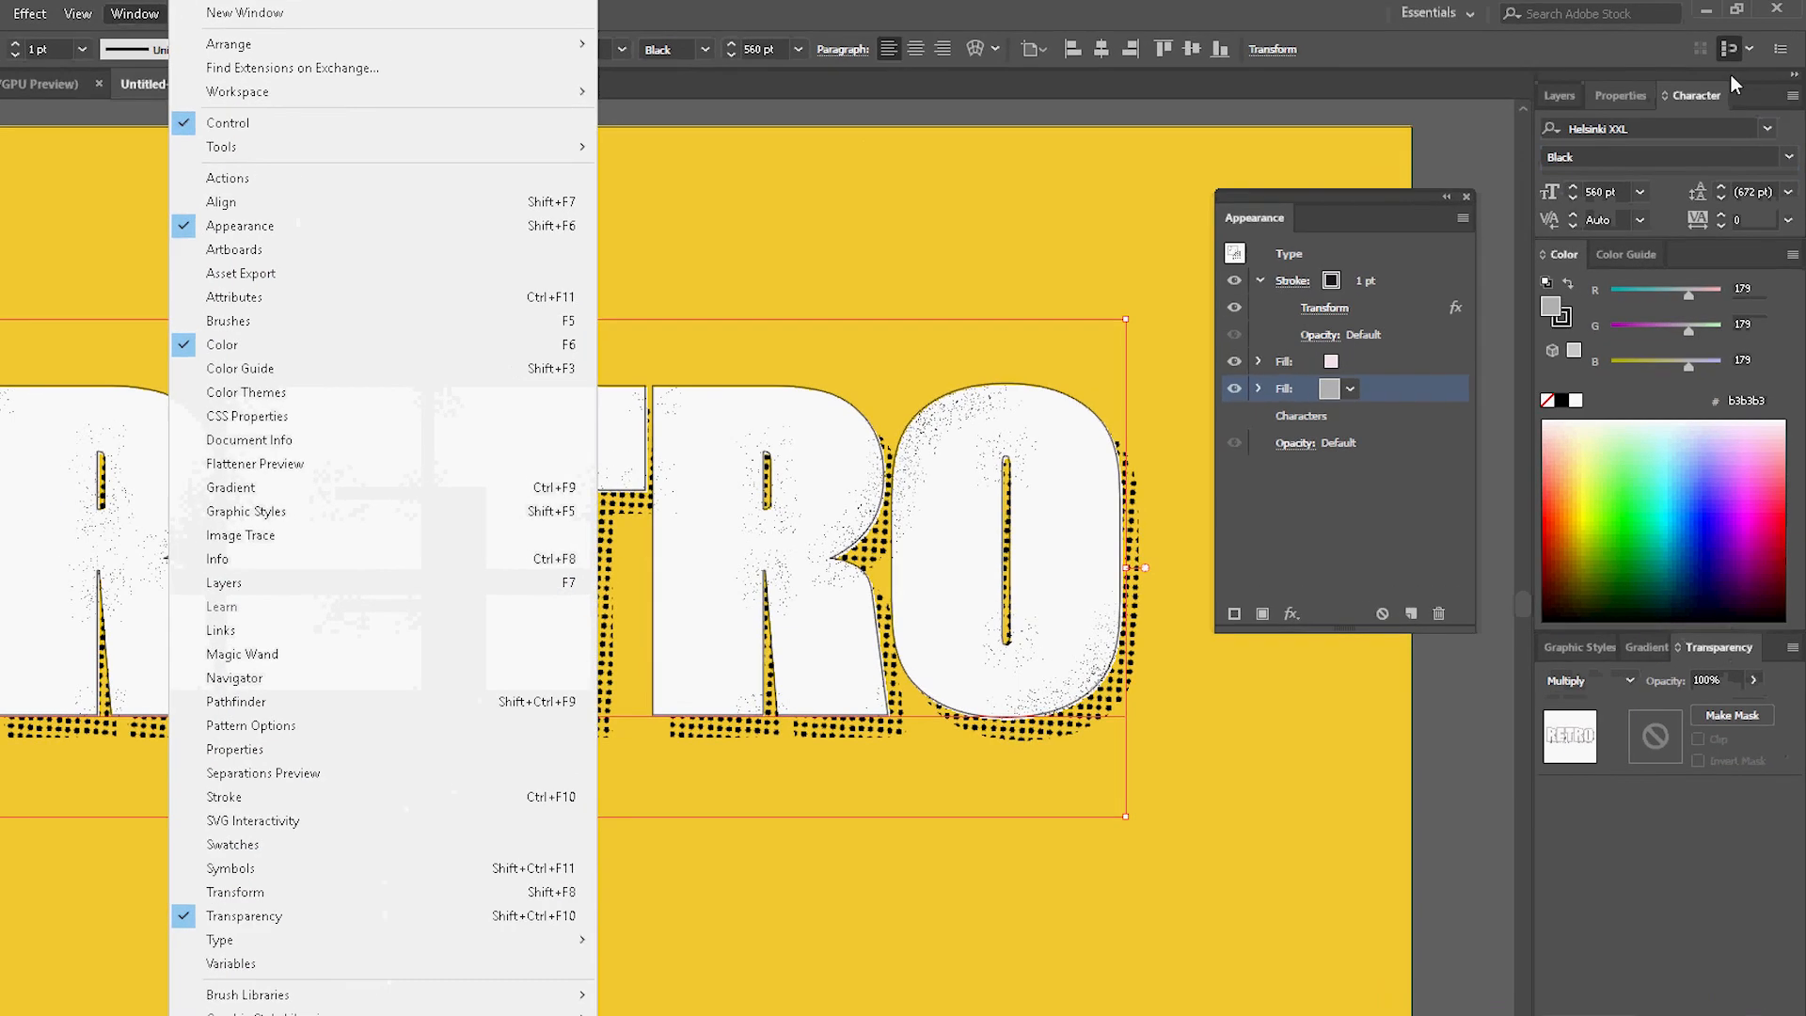
left_click(1731, 77)
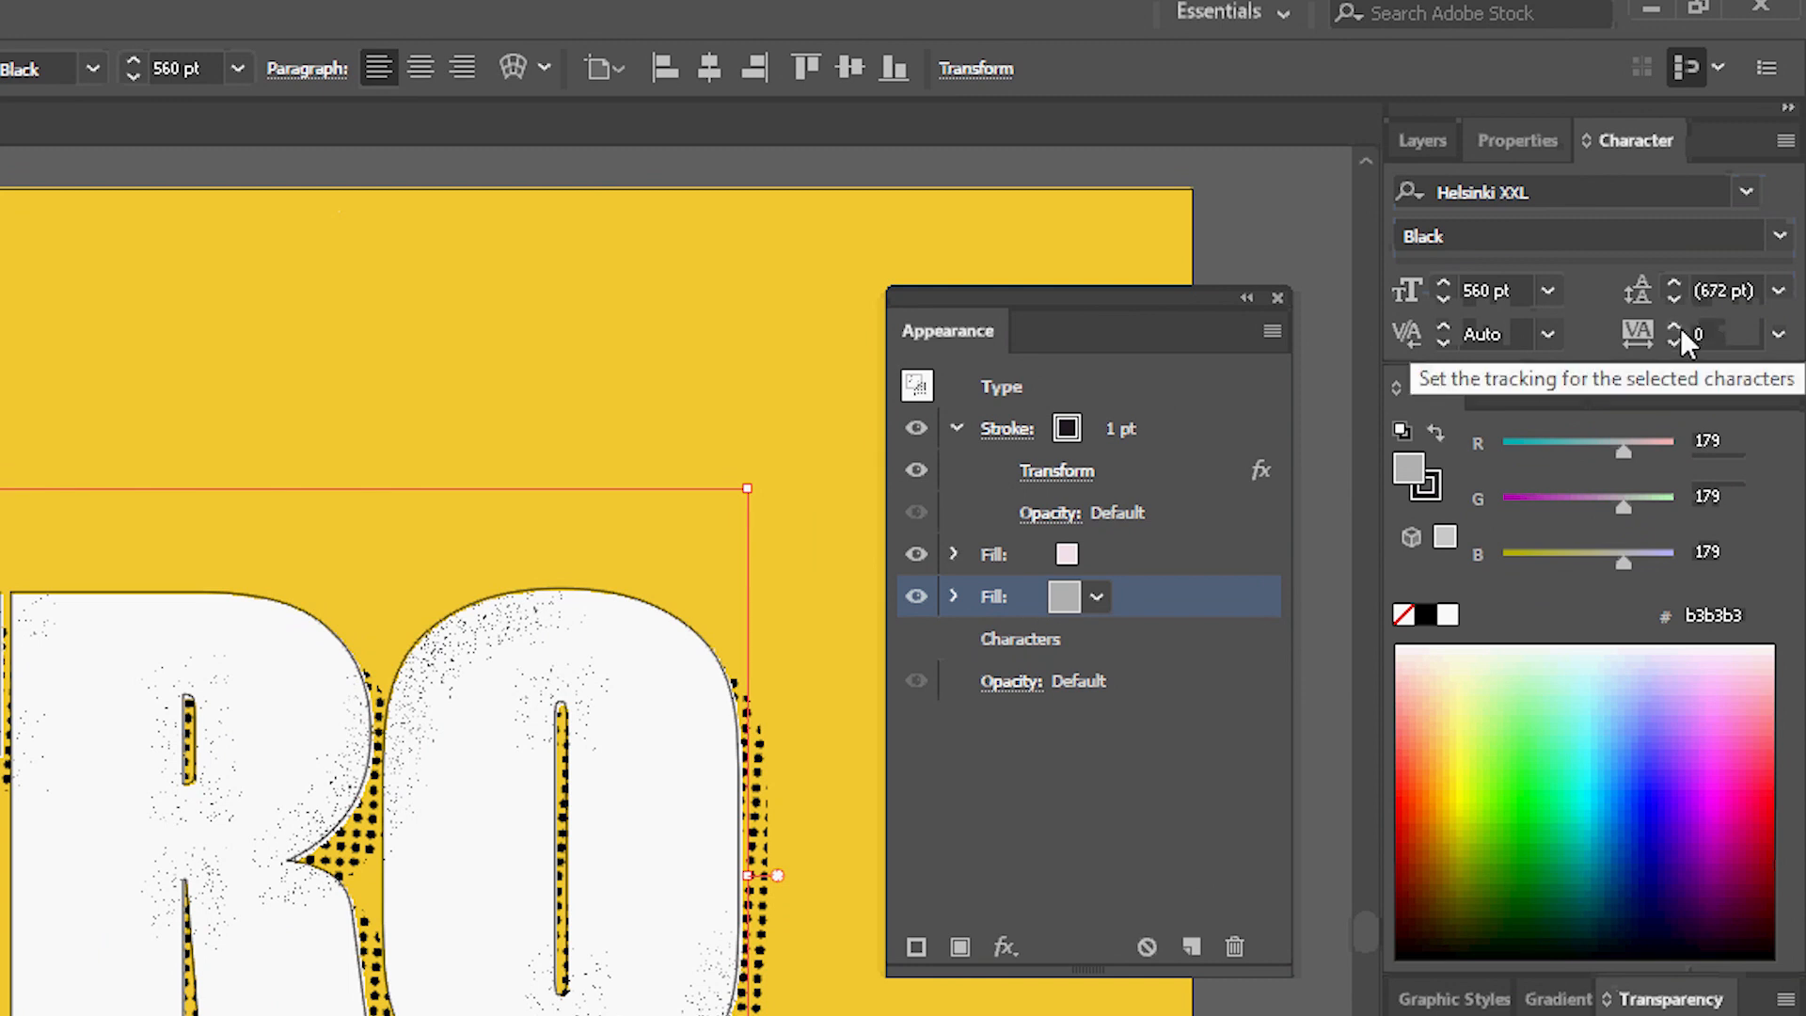
left_click(1677, 326)
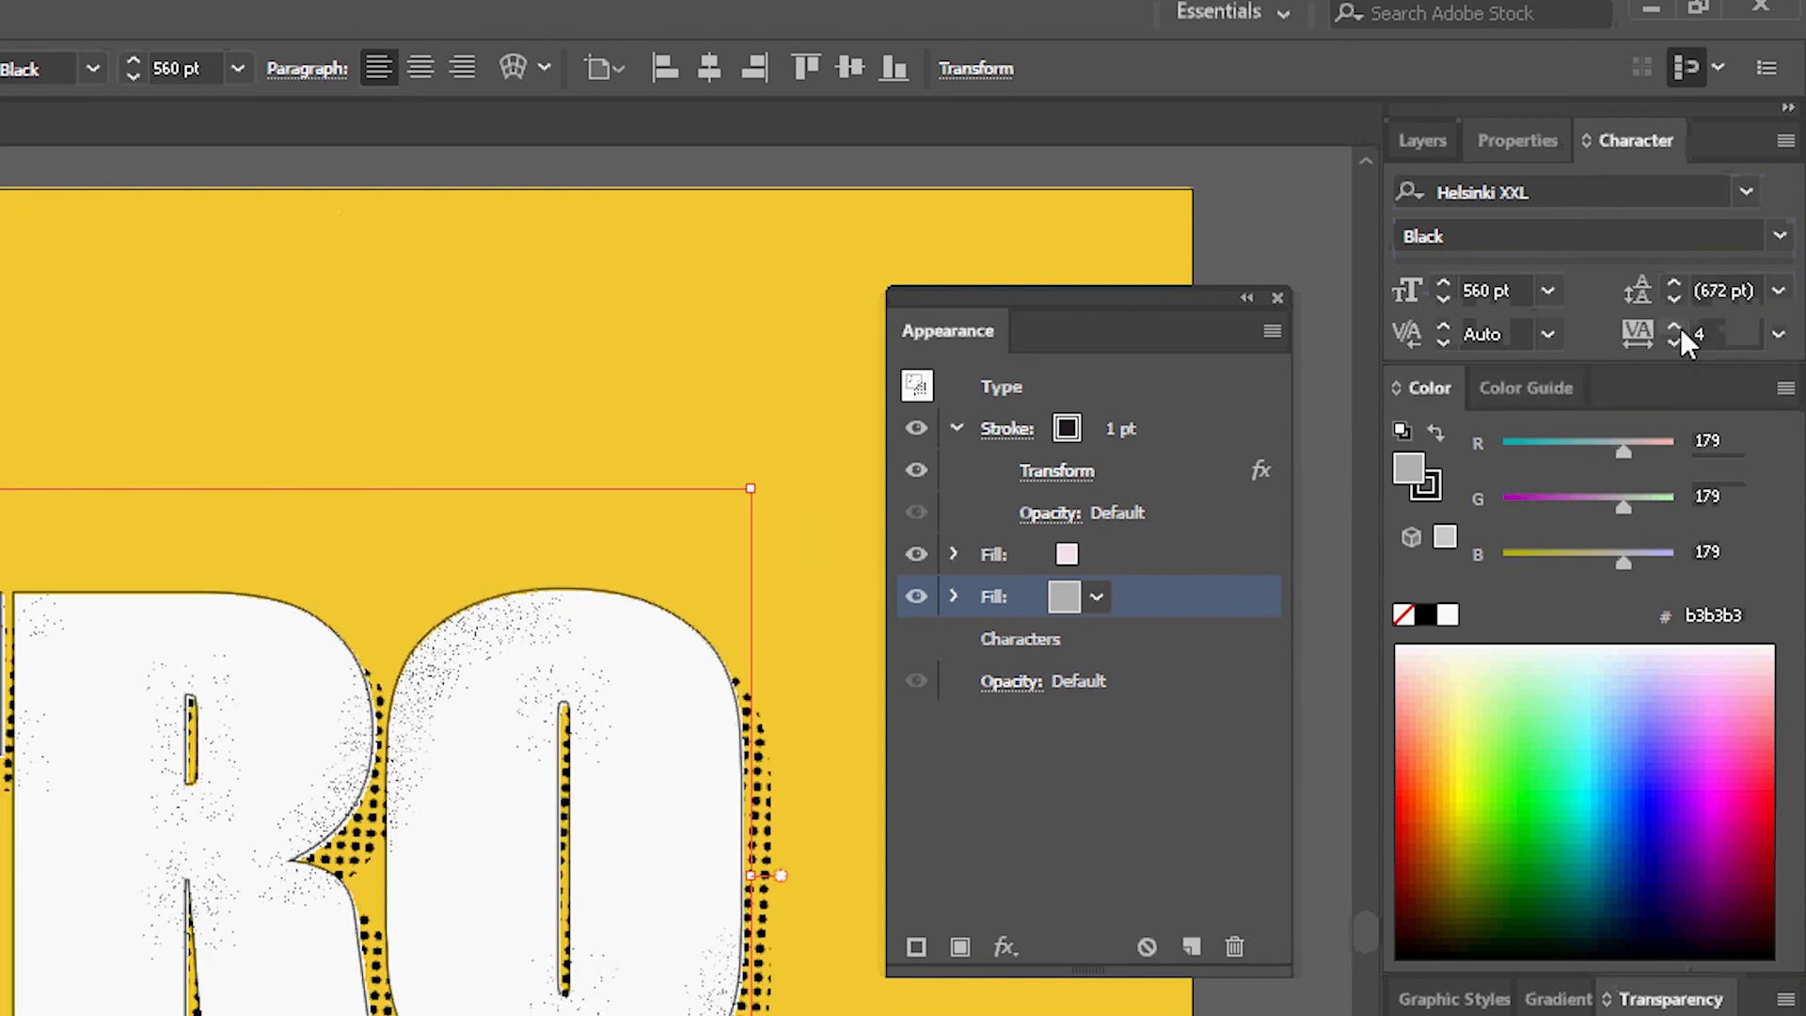
left_click(1676, 327)
left_click(1676, 326)
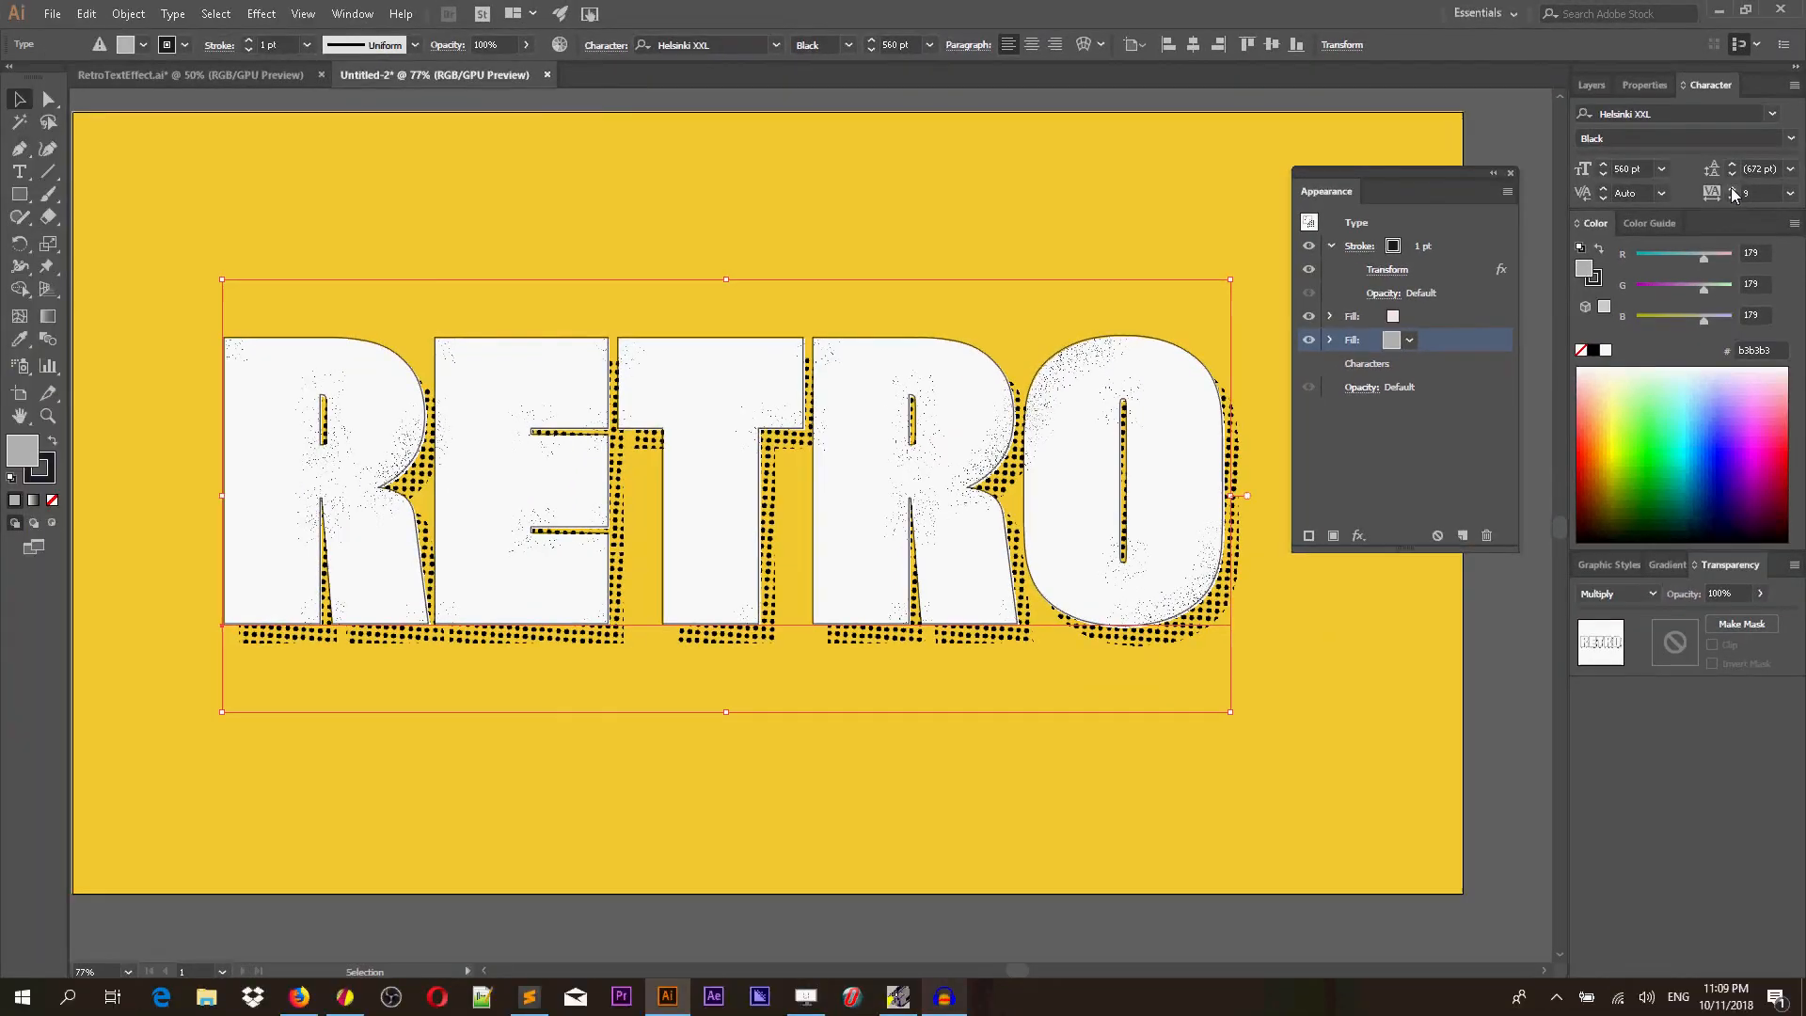
left_click(1731, 189)
left_click(1731, 188)
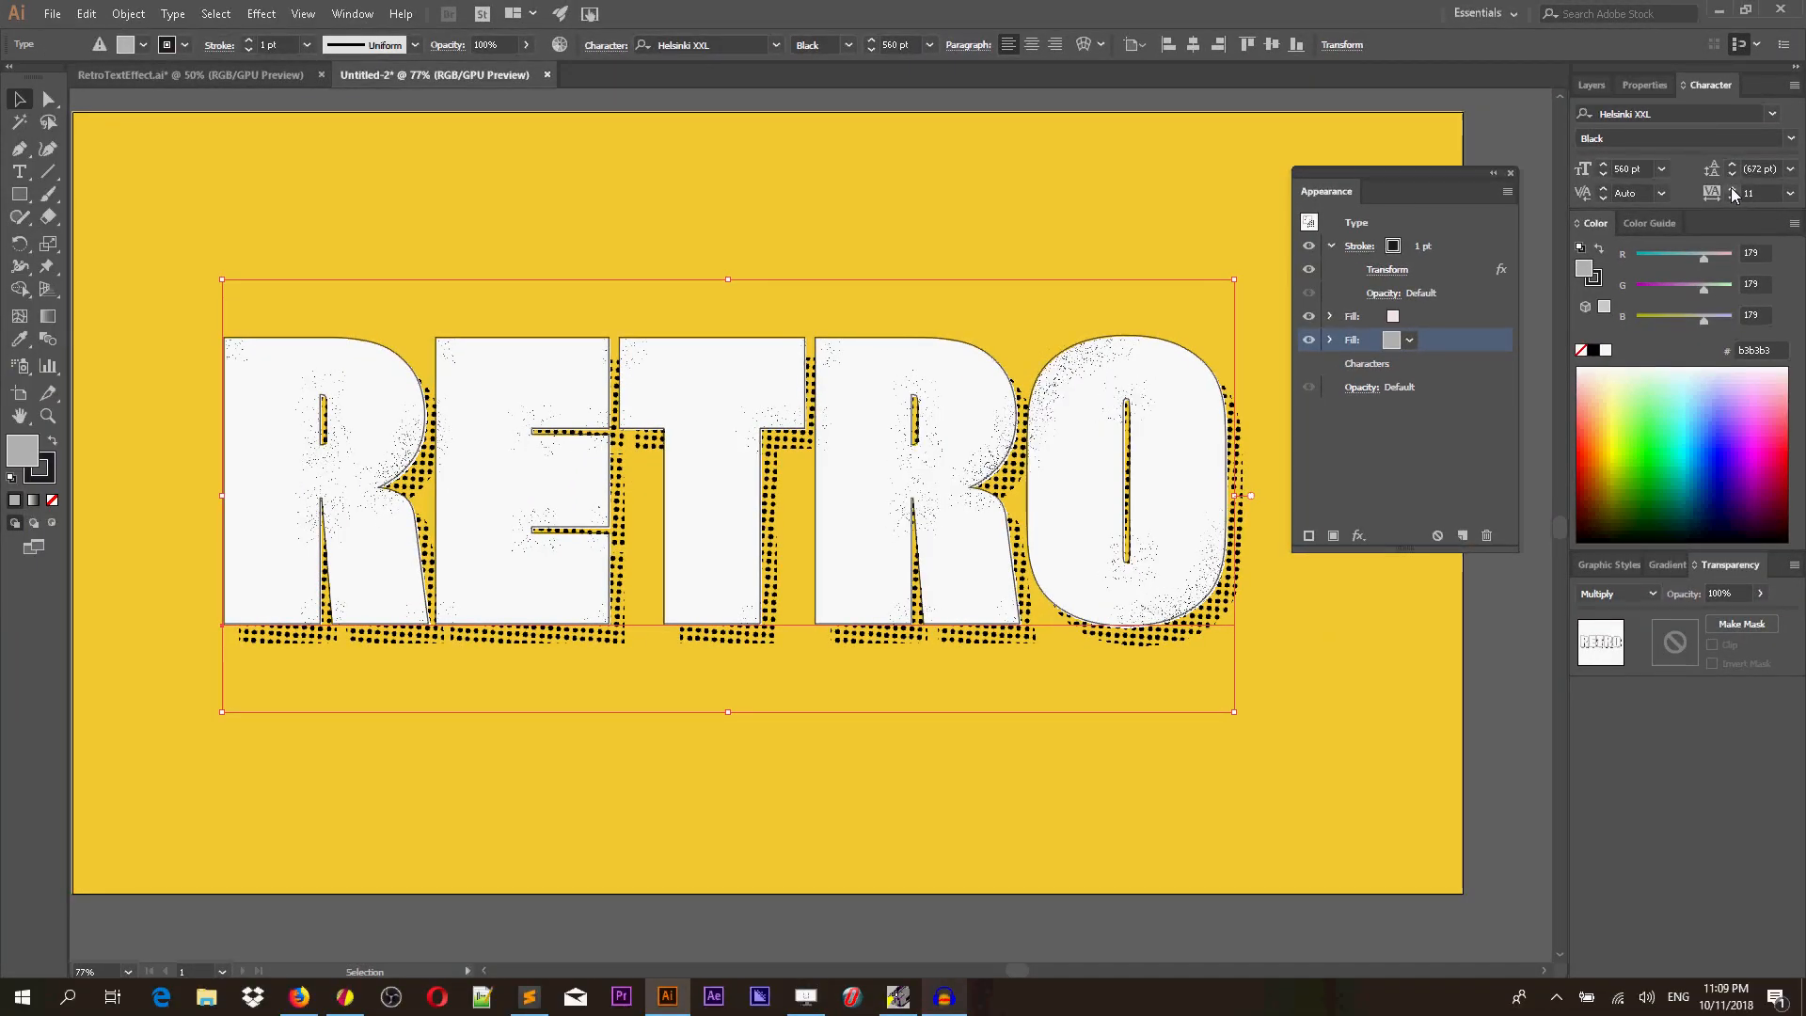
left_click(1731, 188)
left_click(1732, 189)
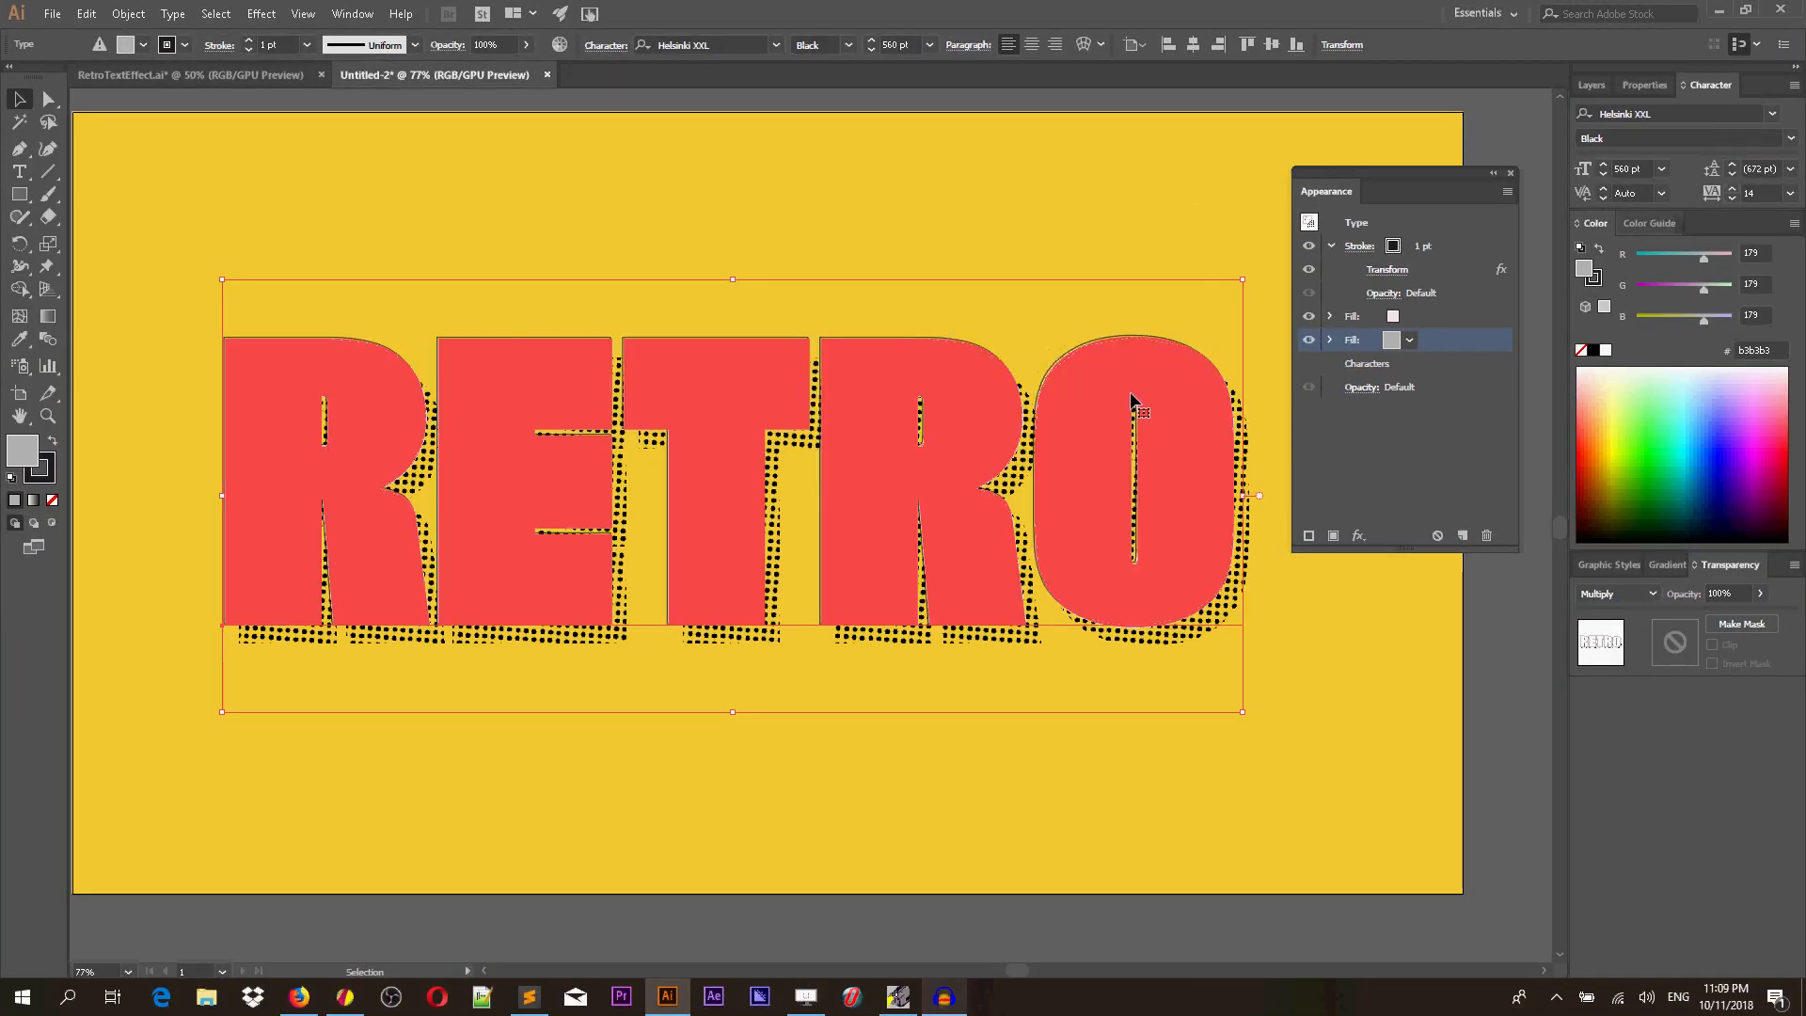
left_click_drag(1120, 380, 1060, 333)
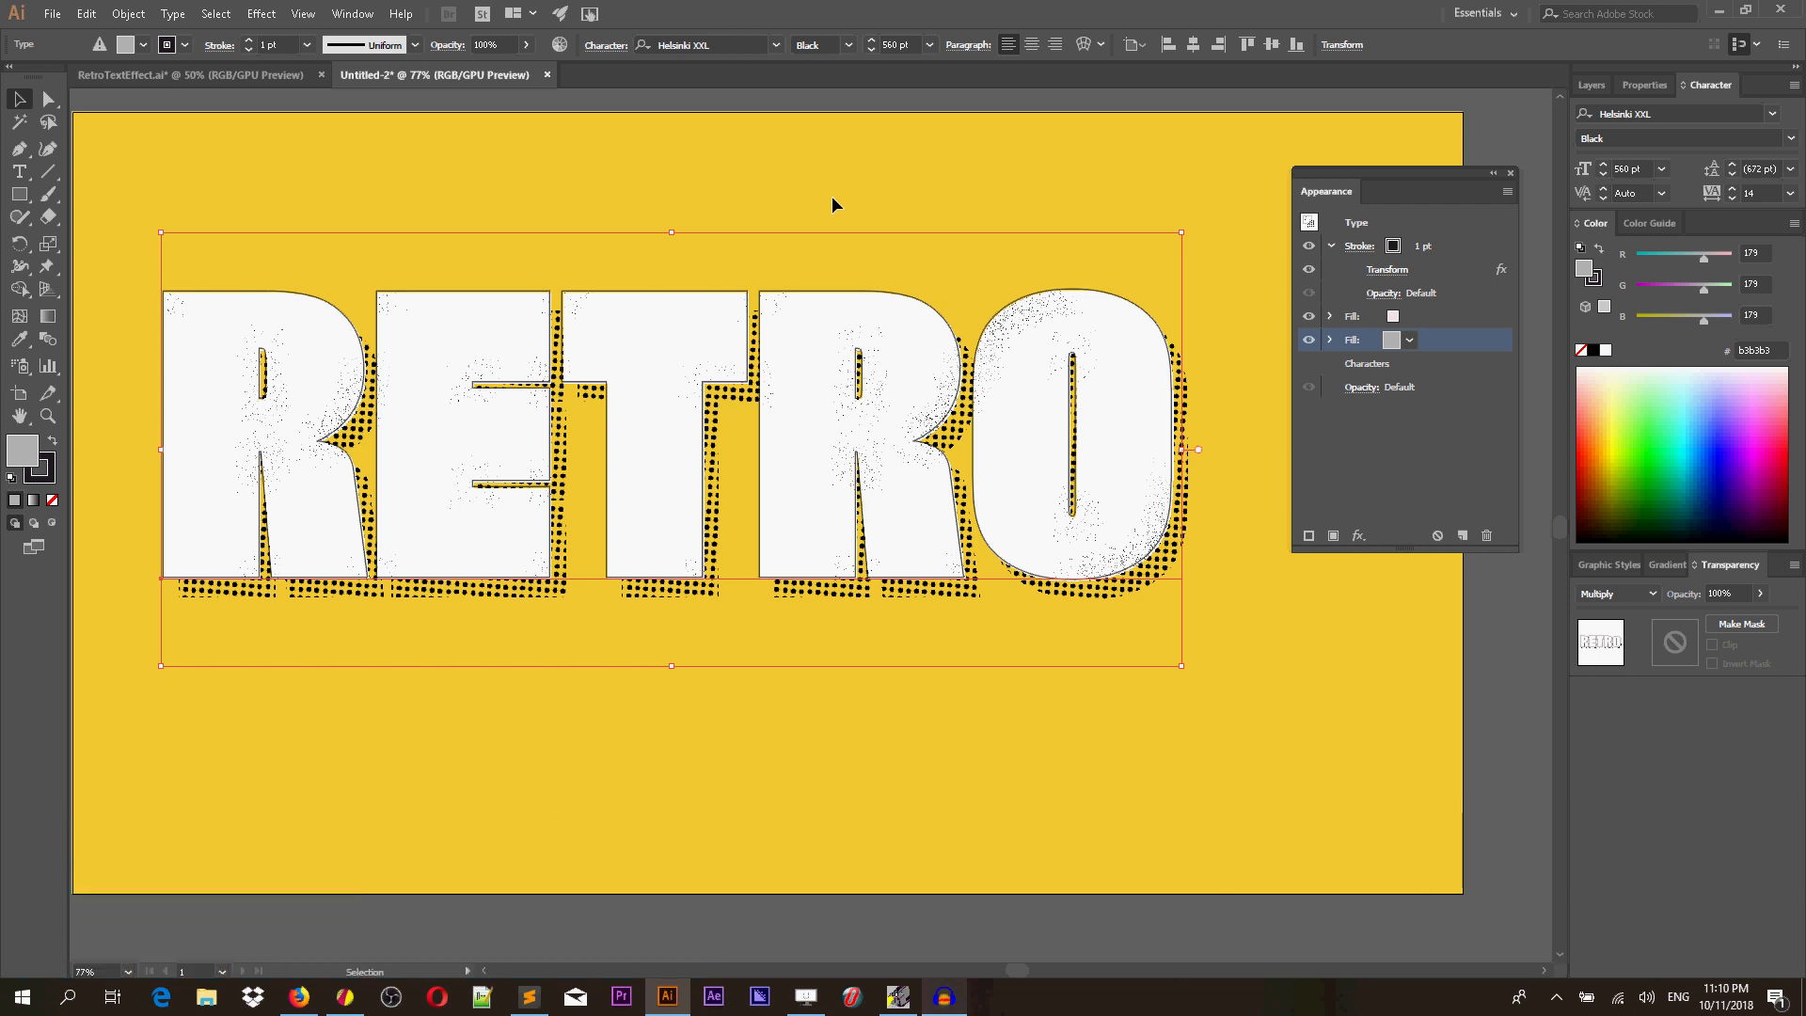
Draw a rectangle about 240 × 184 px above the word's first letters.
left_click(341, 18)
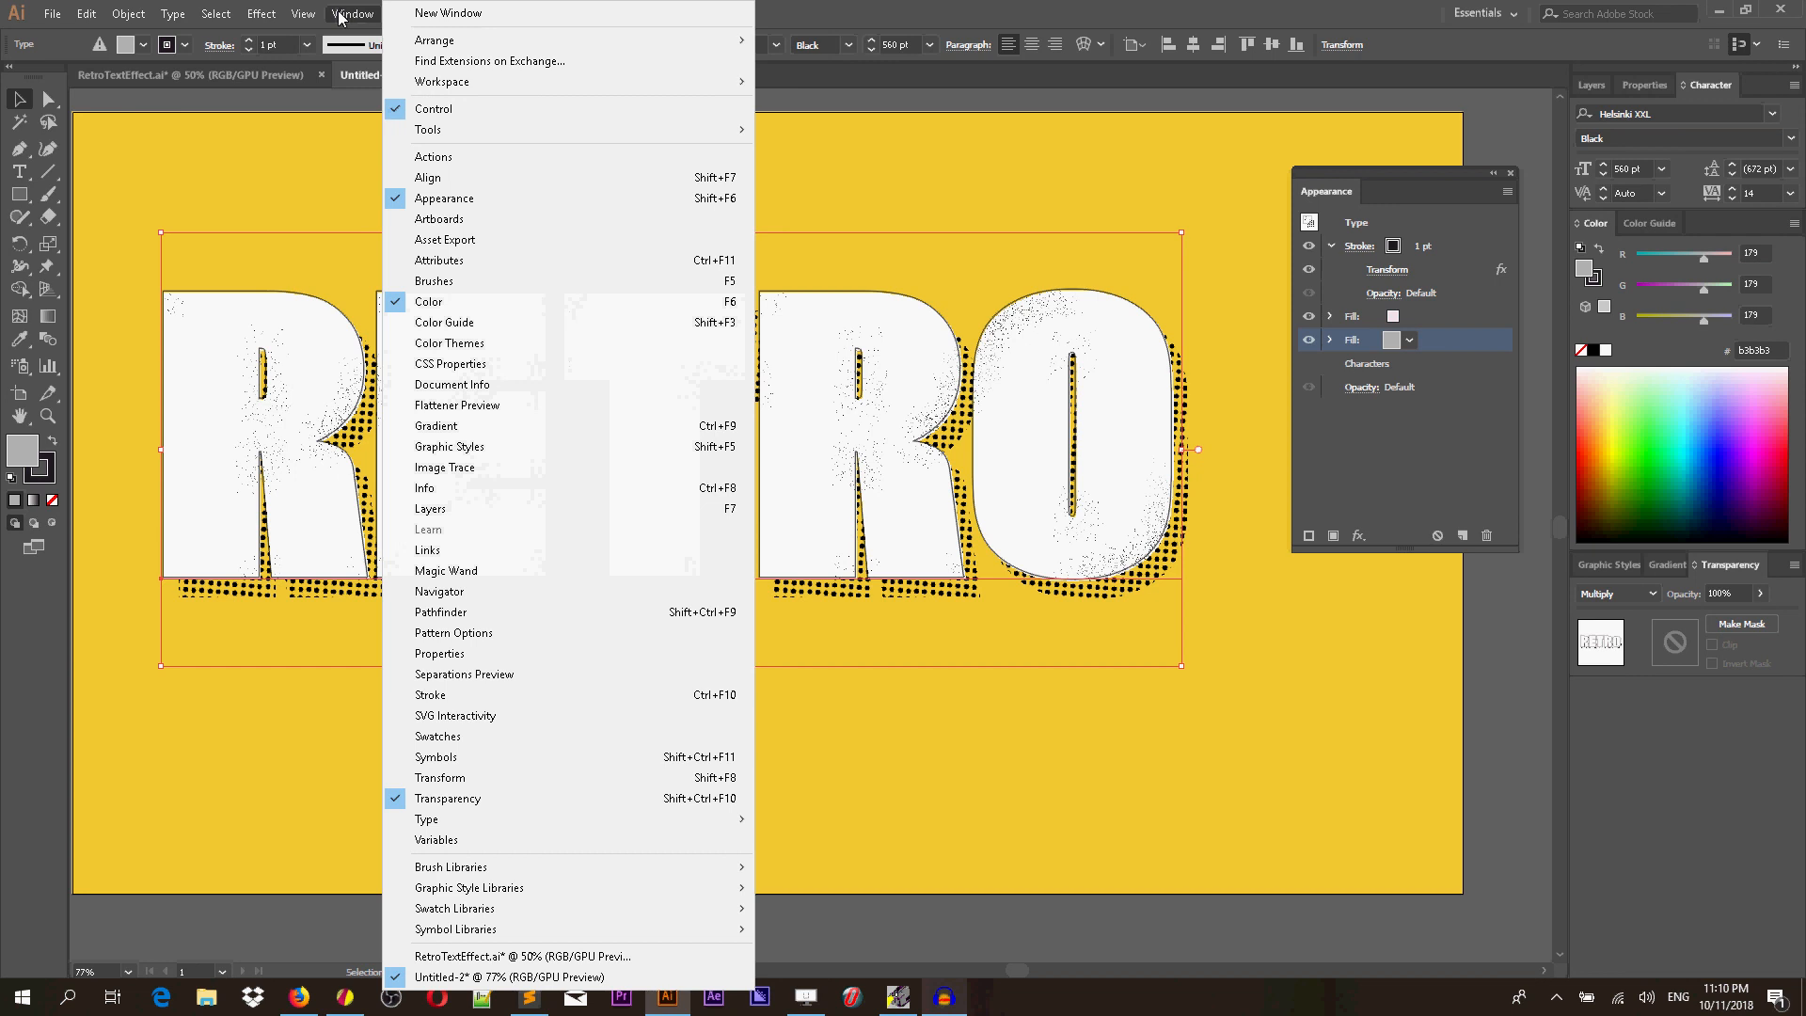
left_click(26, 194)
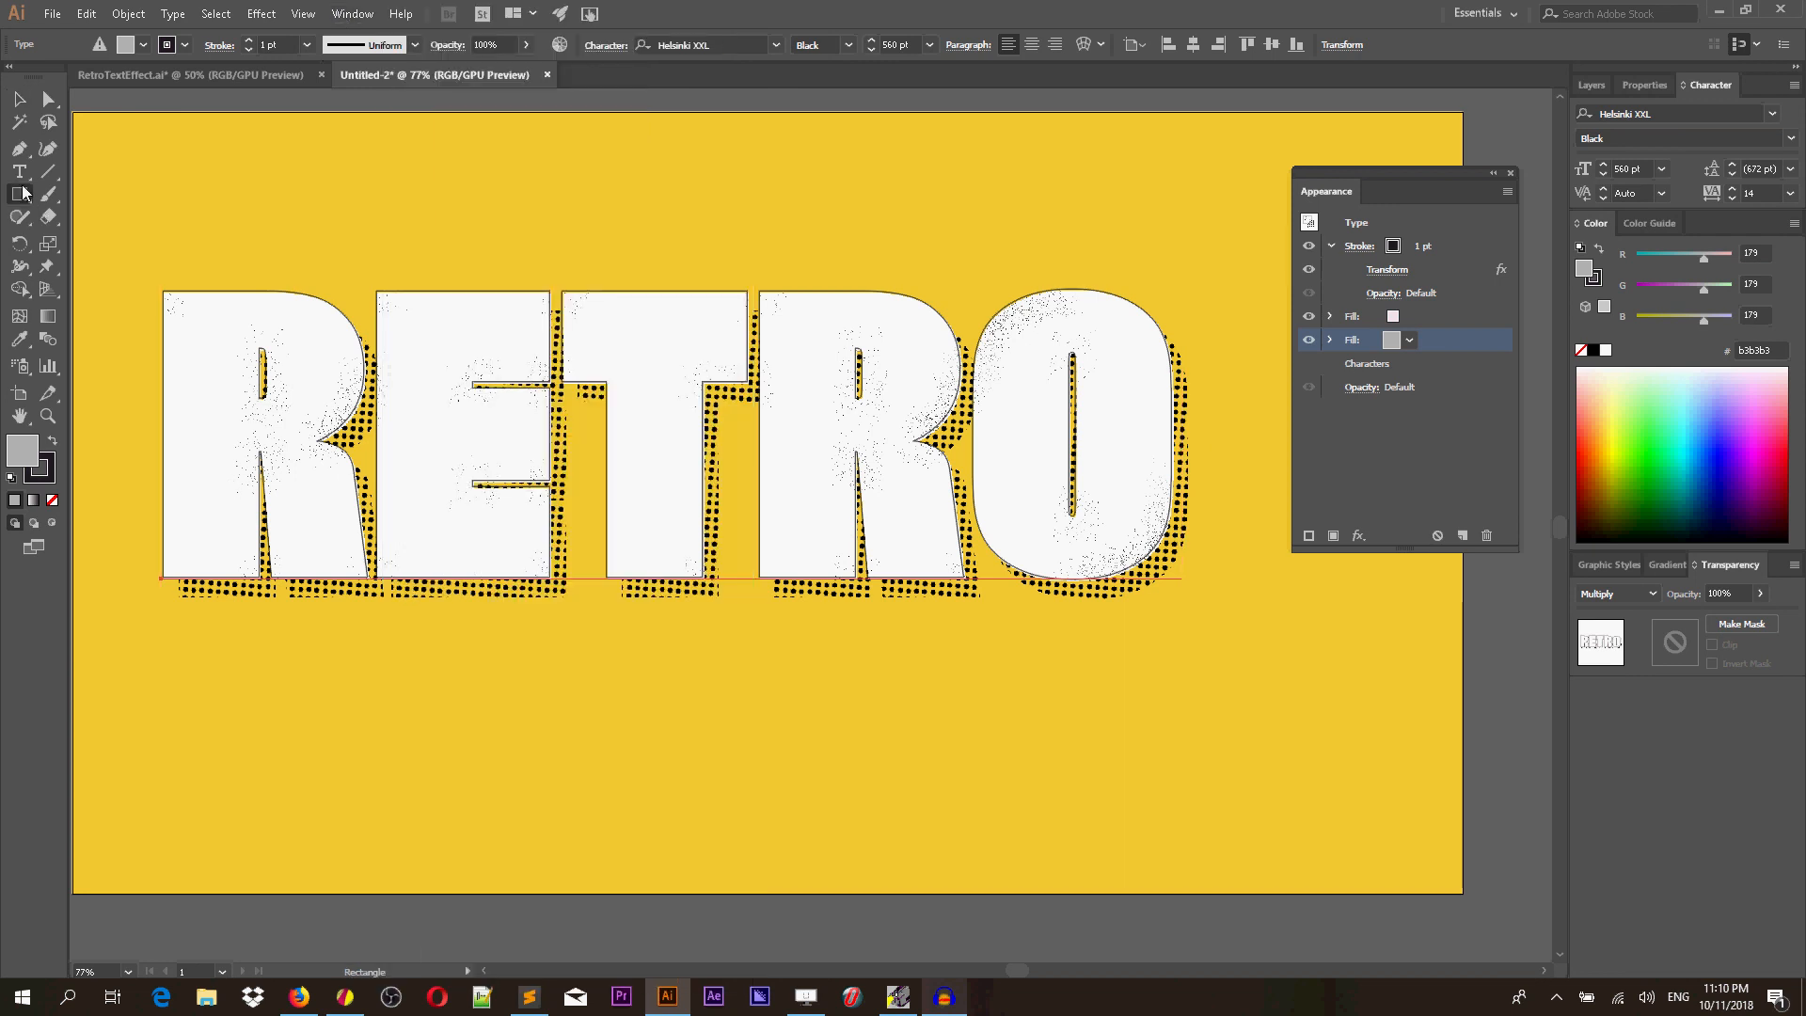
left_click_drag(319, 144, 499, 277)
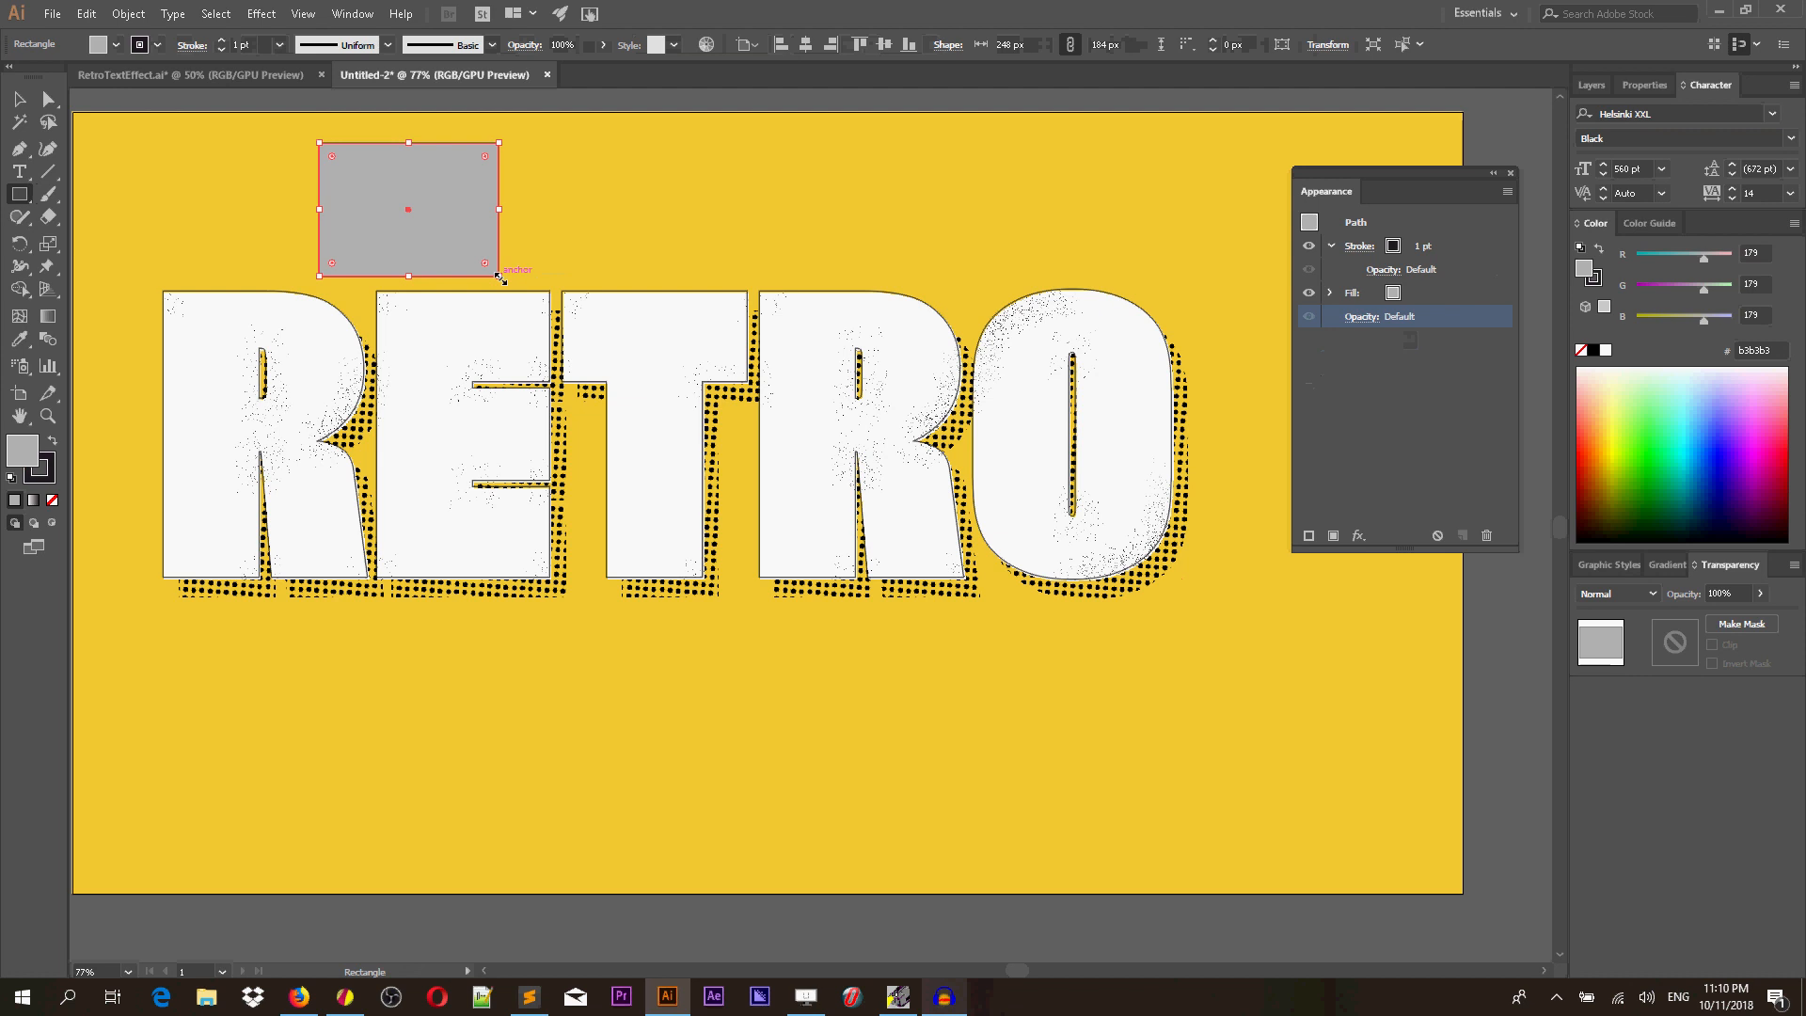